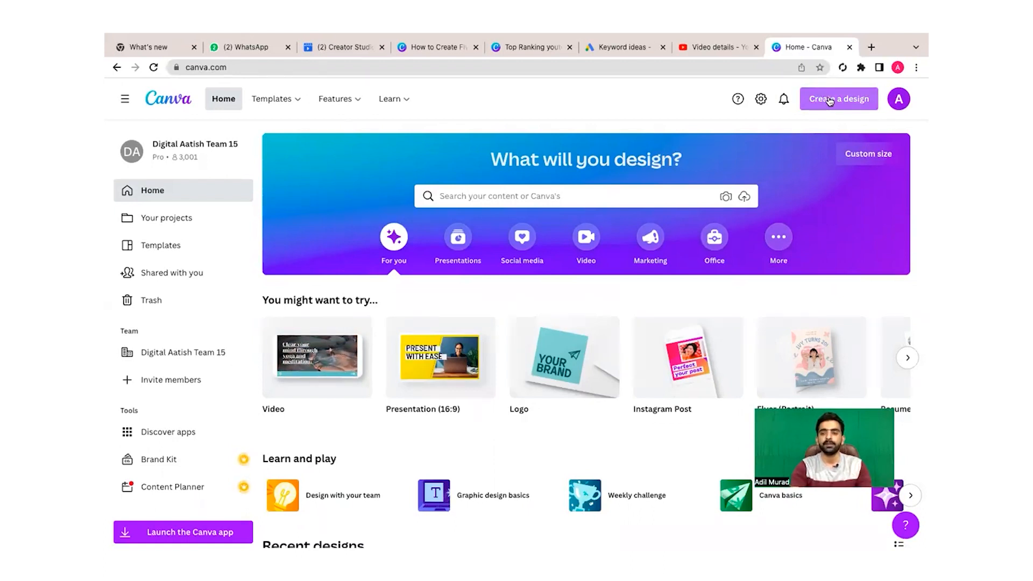
# - Create a new custom-size design measuring 1280 × 769 px and bring its blank canvas into view
pyautogui.click(830, 101)
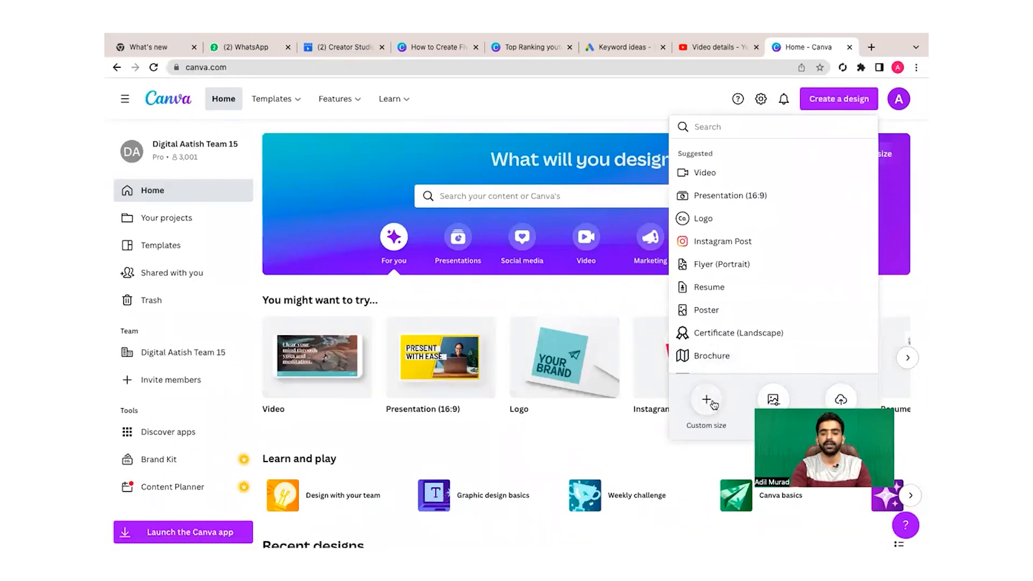
pyautogui.click(708, 402)
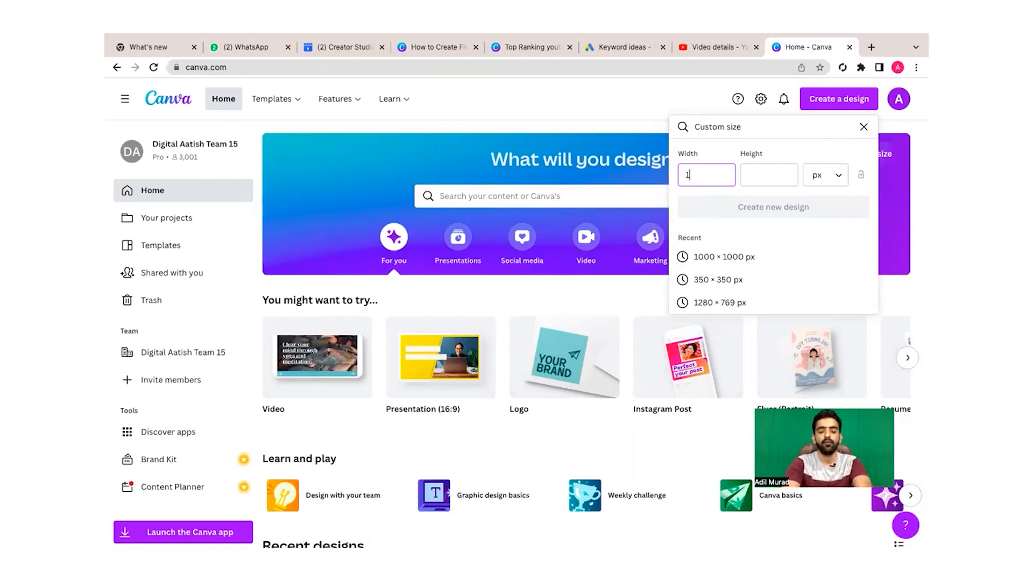
pyautogui.write('1280')
pyautogui.click(759, 182)
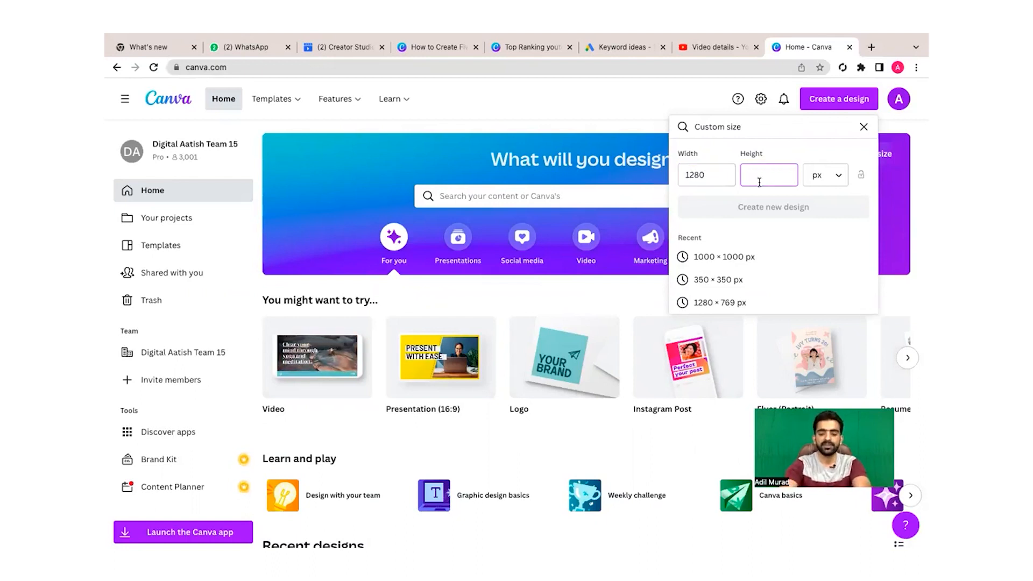
pyautogui.write('769')
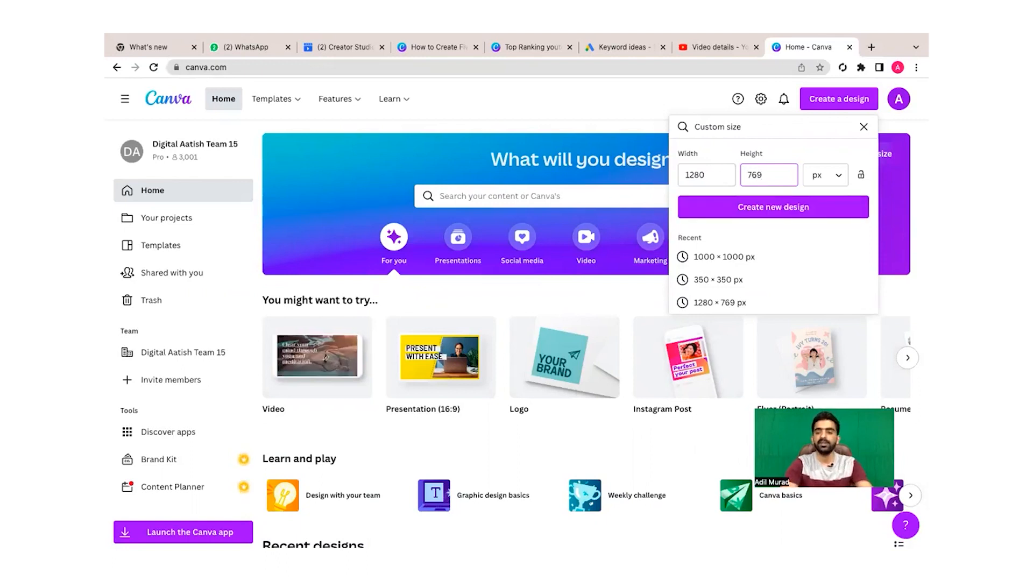
pyautogui.click(728, 206)
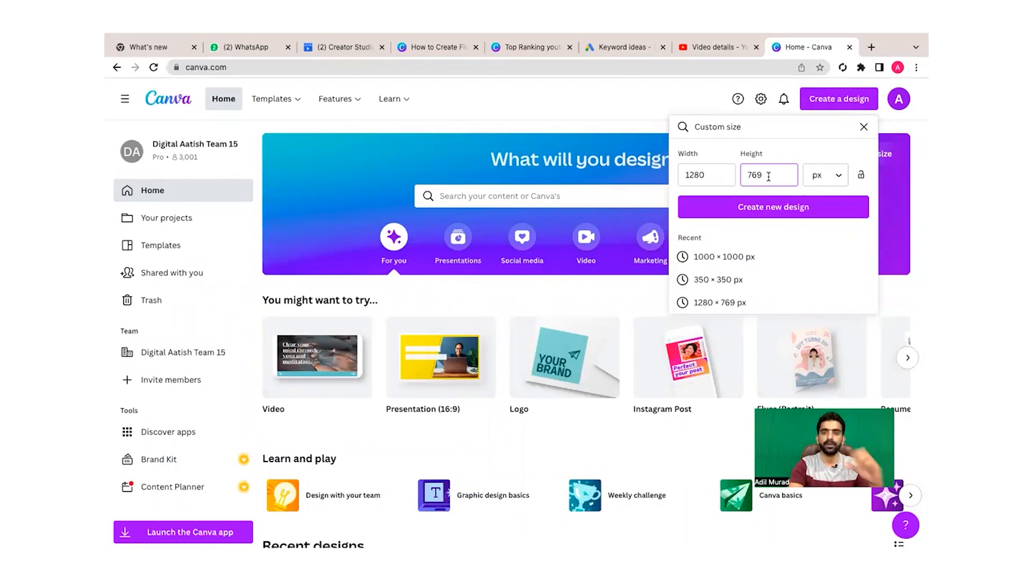
pyautogui.click(778, 208)
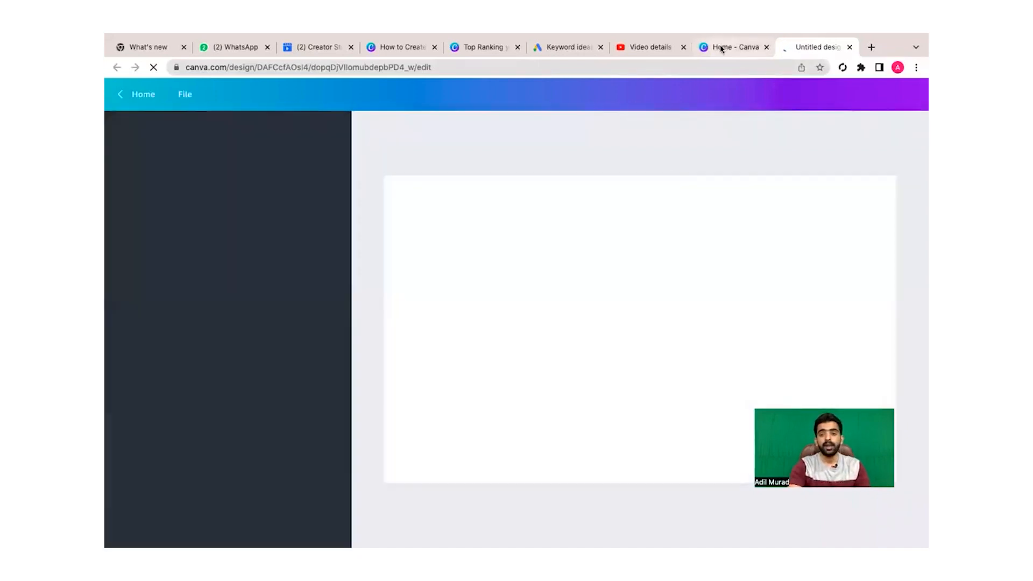
pyautogui.click(721, 47)
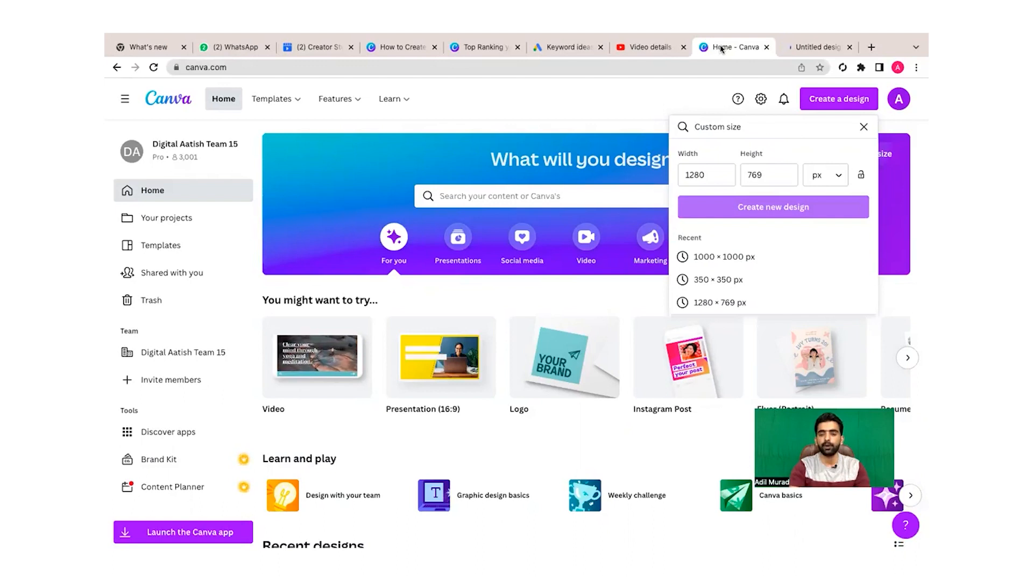
pyautogui.click(809, 47)
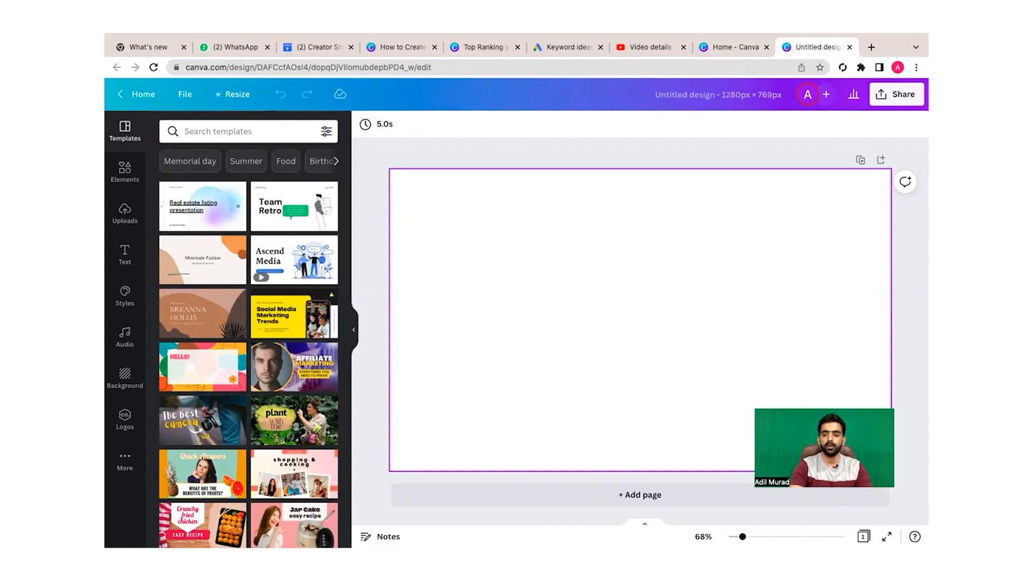
# - Search the templates for backgrounds and apply the purple-blue brick wall template with the yellow neon "NOW OR NEVER" text
pyautogui.click(212, 135)
pyautogui.write('bac')
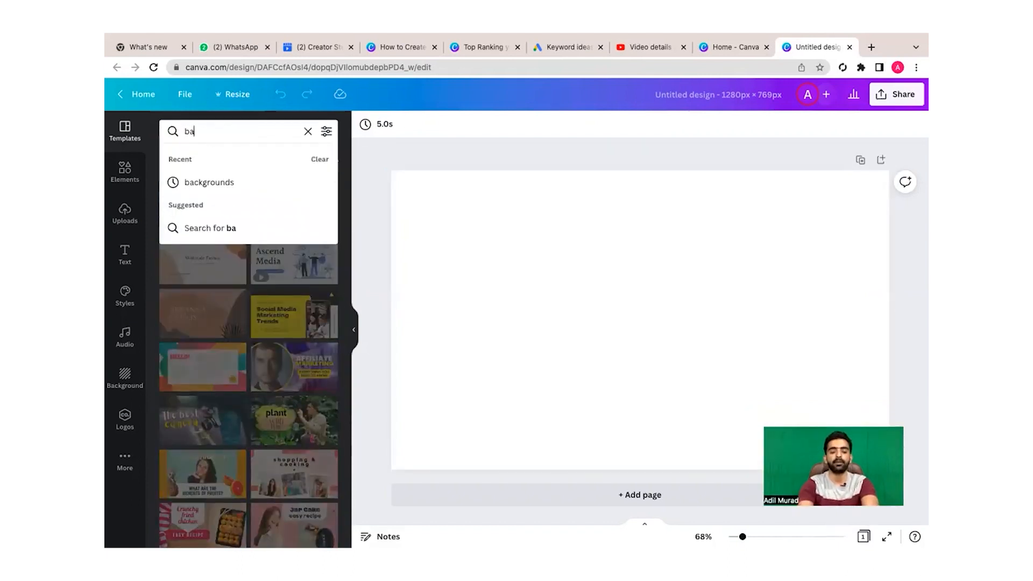
pyautogui.click(204, 191)
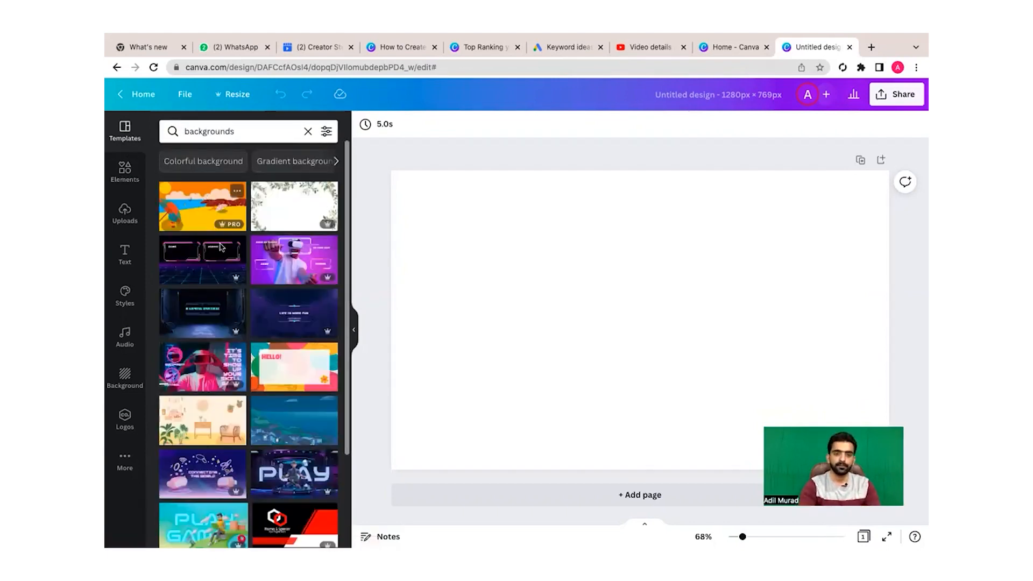
pyautogui.scroll(-4, 330, 361)
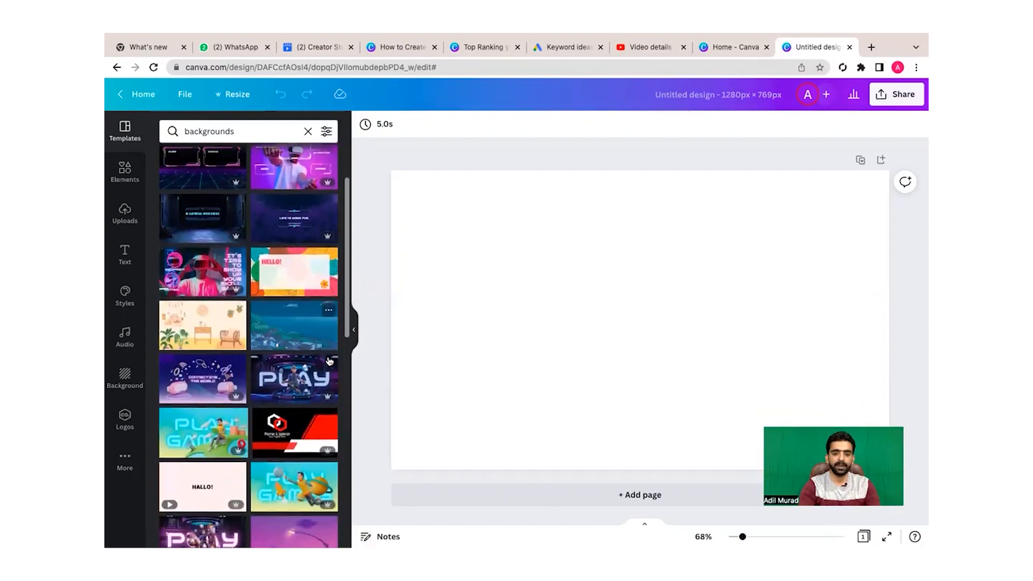
pyautogui.scroll(-3, 330, 361)
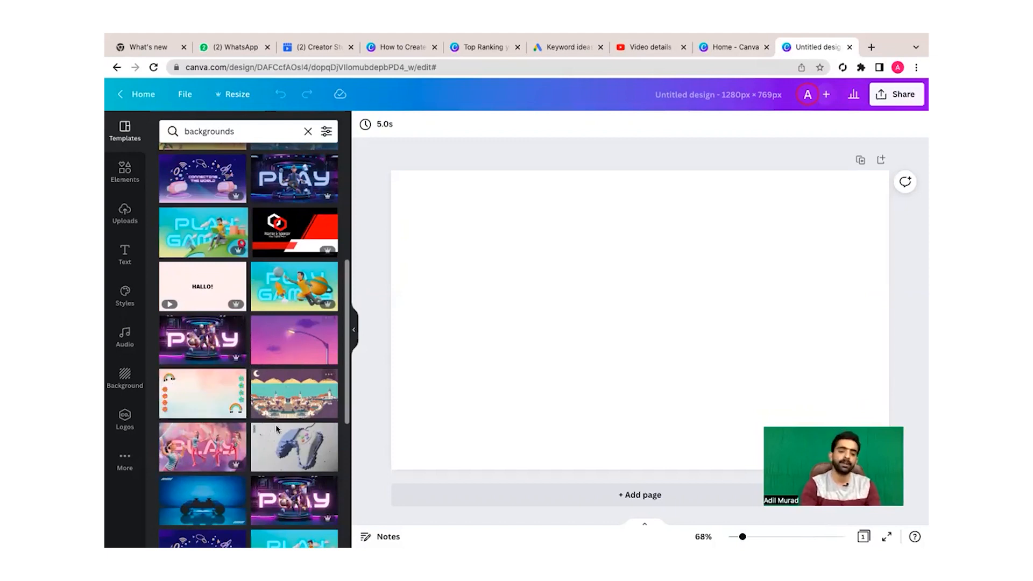
pyautogui.scroll(-2, 279, 433)
pyautogui.scroll(-2, 279, 433)
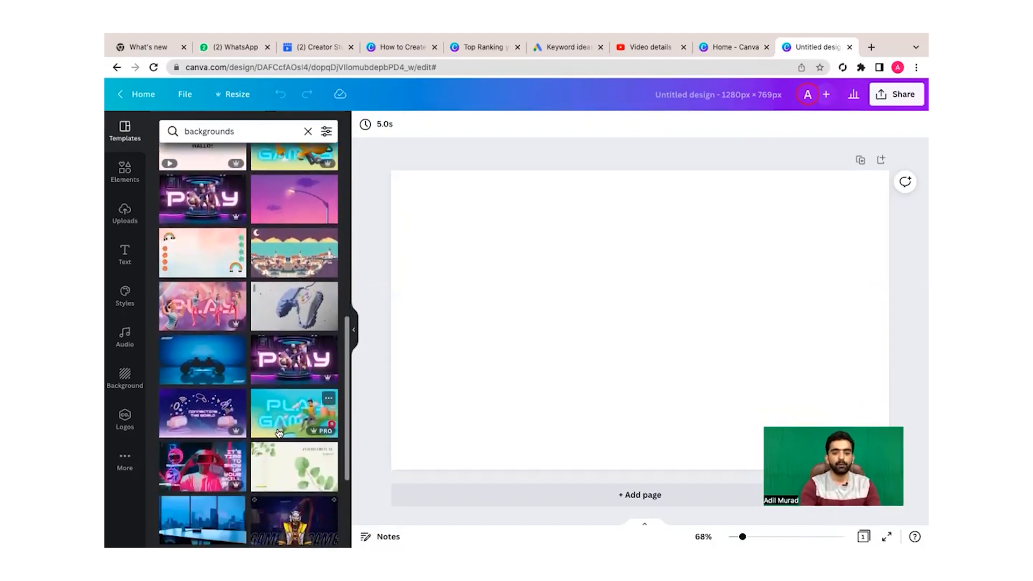
pyautogui.scroll(-4, 280, 433)
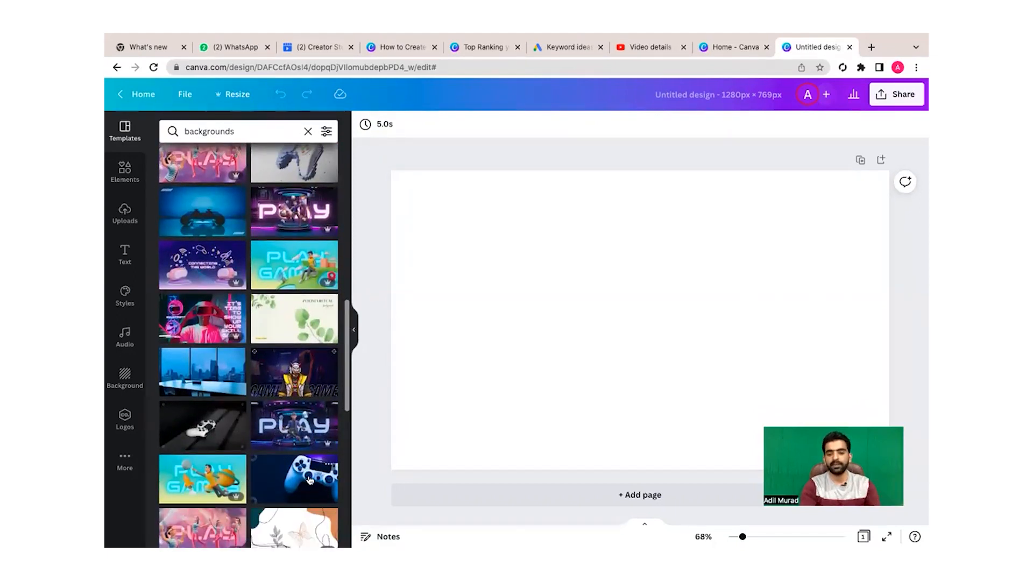
pyautogui.scroll(-3, 307, 478)
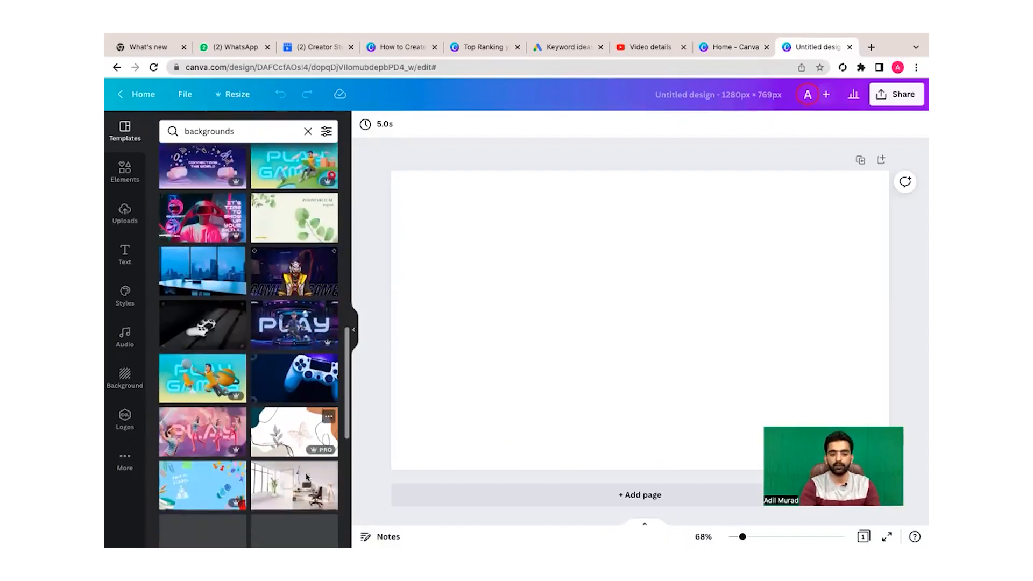
pyautogui.scroll(-5, 270, 395)
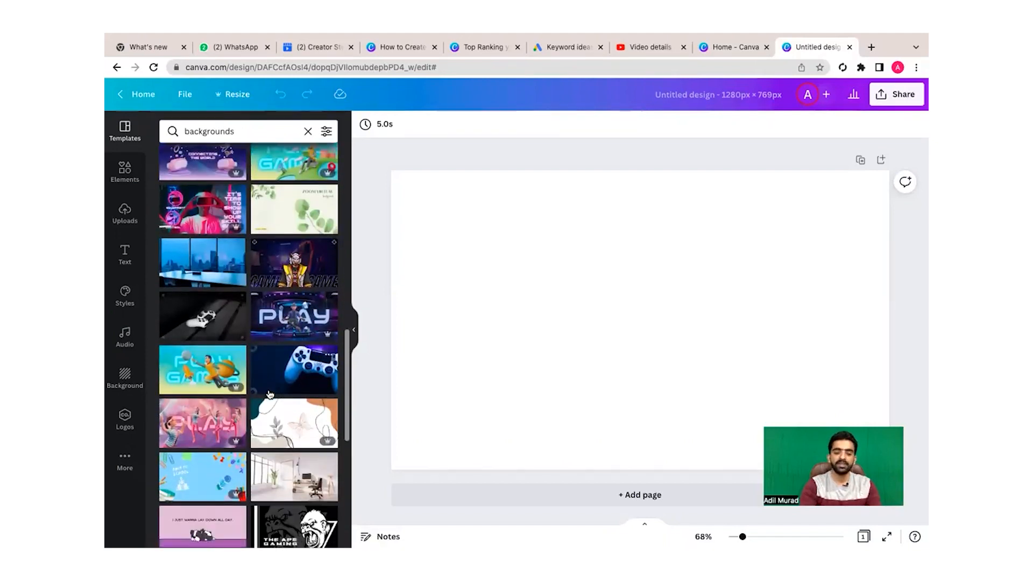
pyautogui.scroll(-3, 270, 395)
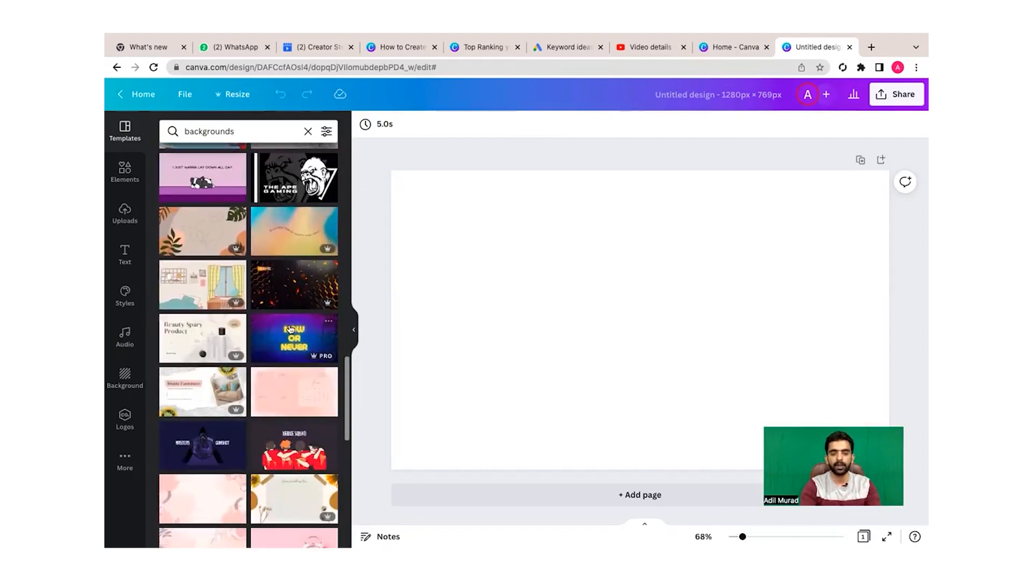
pyautogui.click(288, 337)
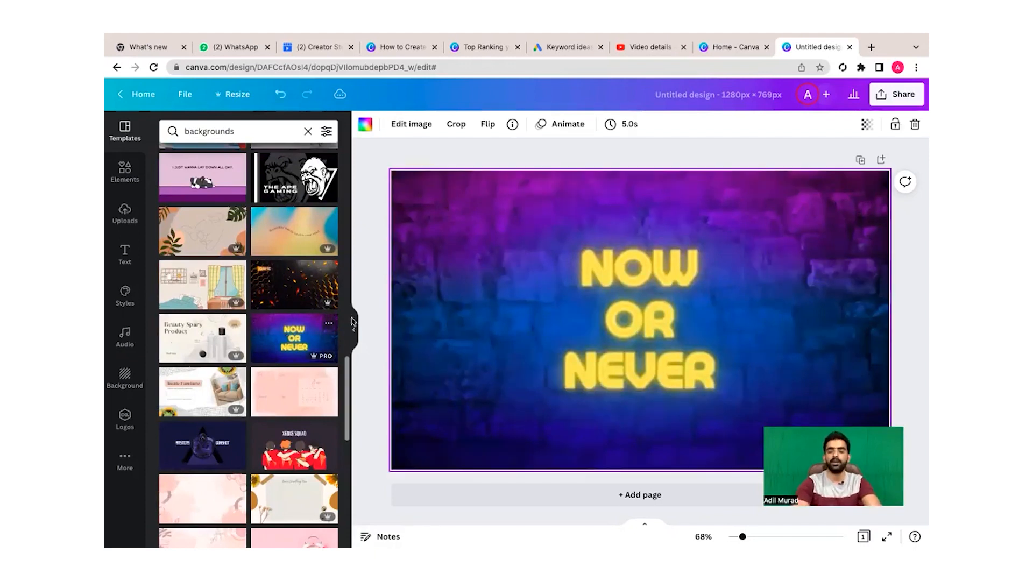
# - Delete the "NOW OR NEVER" text from the brick wall background and clear the template search
pyautogui.click(630, 316)
pyautogui.press('Delete')
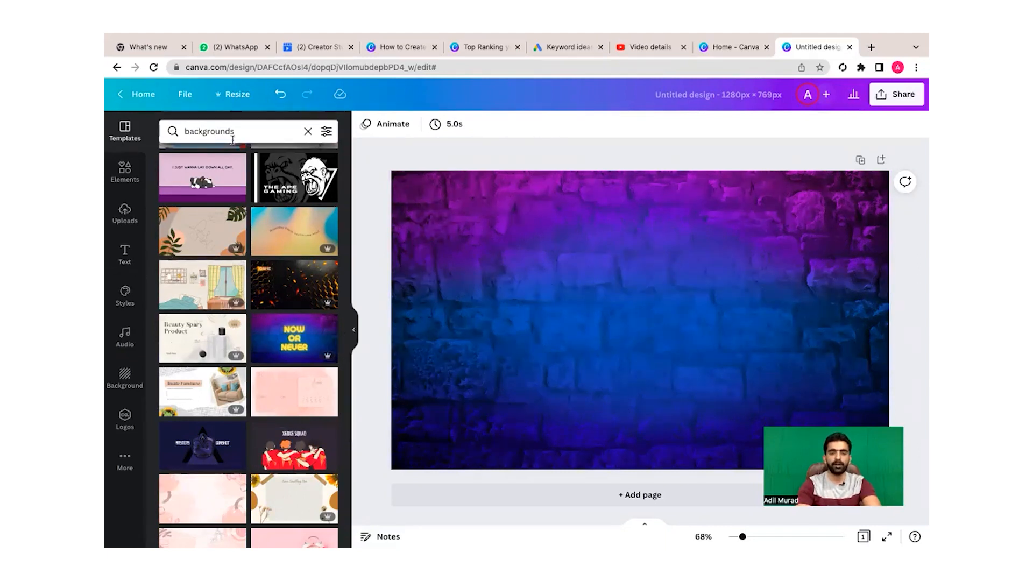
pyautogui.click(307, 132)
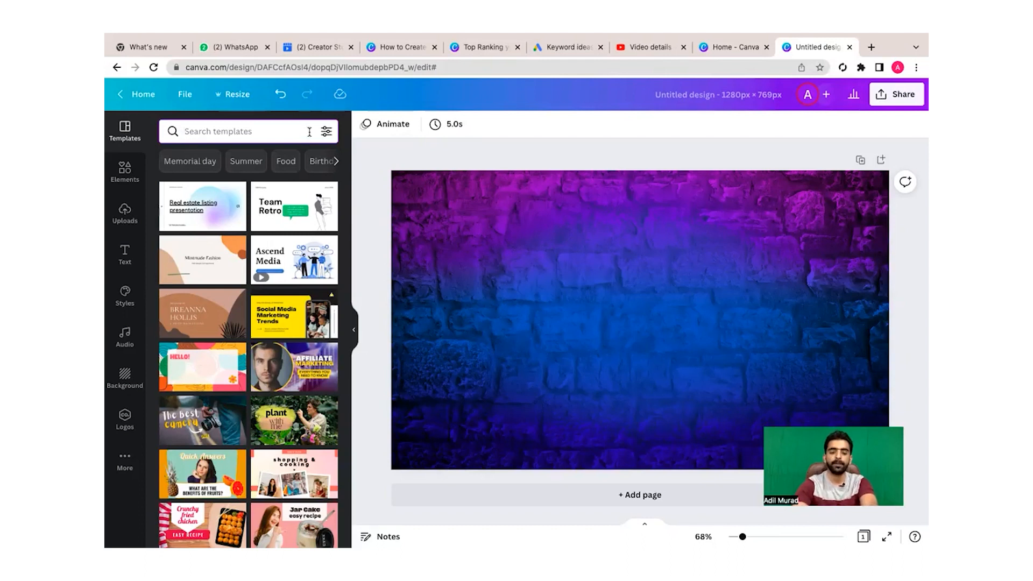
# - Search Google for fiverr in a new browser tab and open the Fiverr website
pyautogui.click(871, 46)
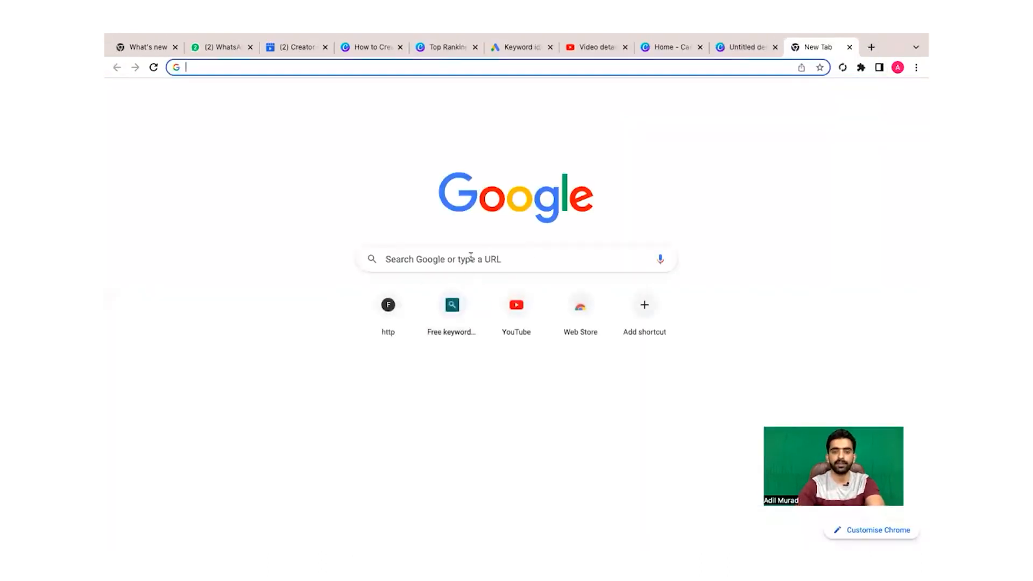
pyautogui.click(471, 257)
pyautogui.write('fva')
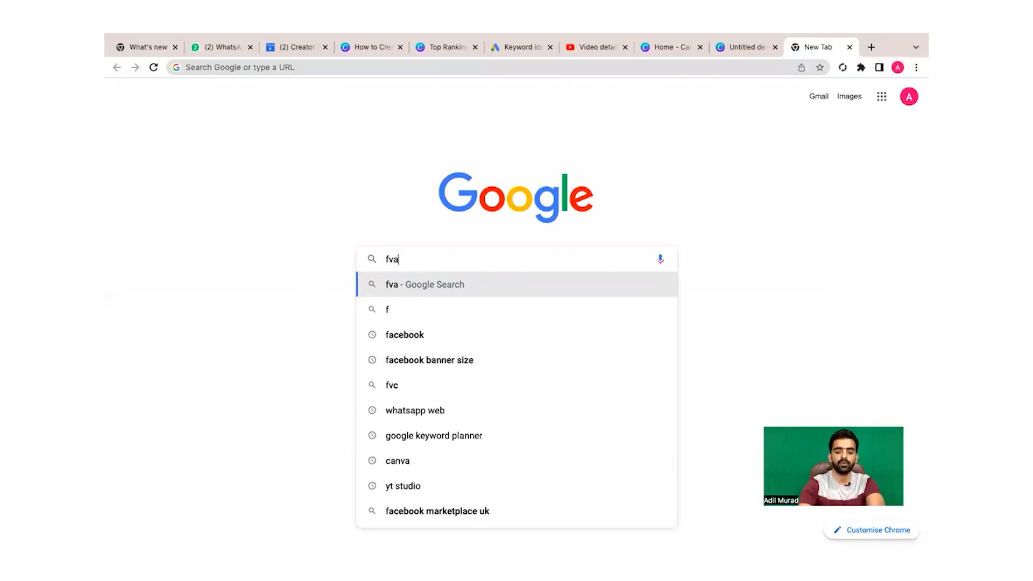
pyautogui.press('BackSpace')
pyautogui.press('BackSpace')
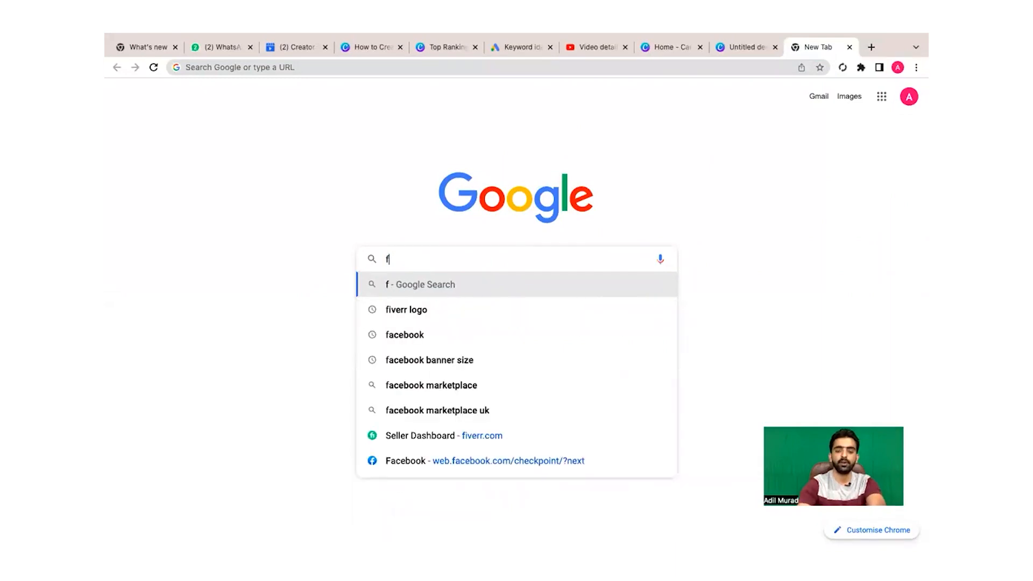
pyautogui.write('iverr')
pyautogui.press('Return')
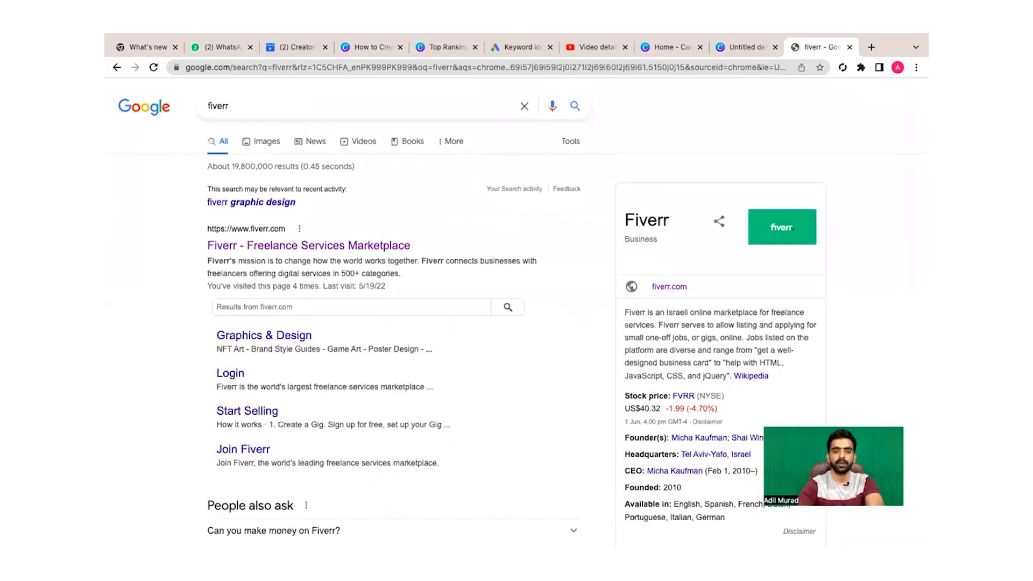
pyautogui.click(342, 249)
# - Search Fiverr's services for "facebook ads"
pyautogui.click(376, 102)
pyautogui.write('faceb')
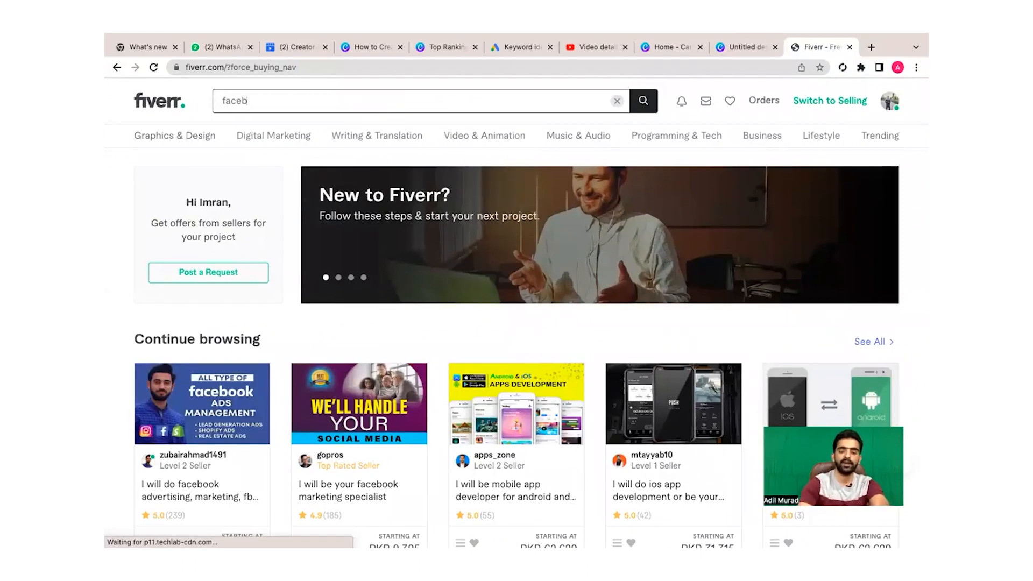
pyautogui.write('ook')
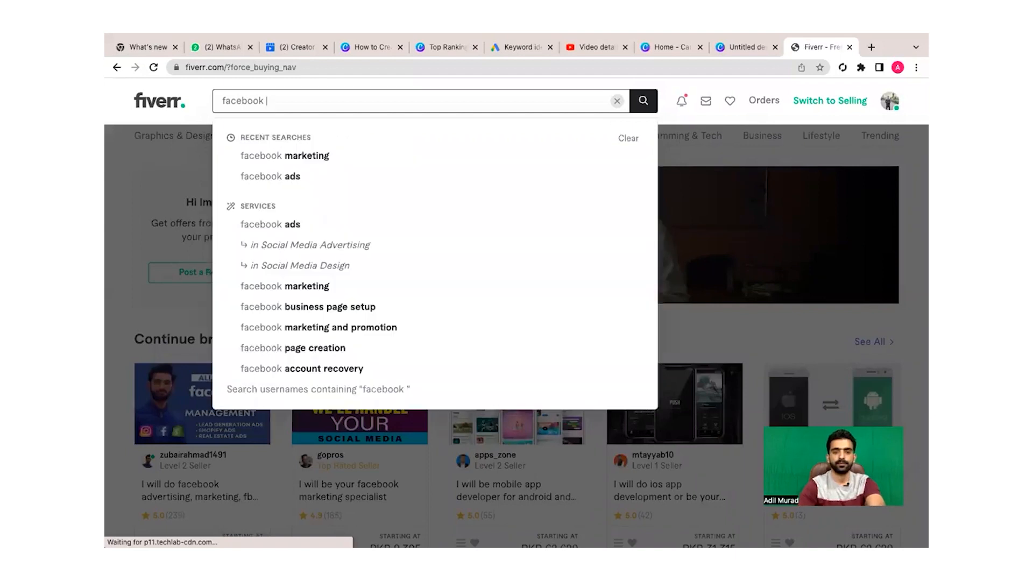
pyautogui.click(290, 179)
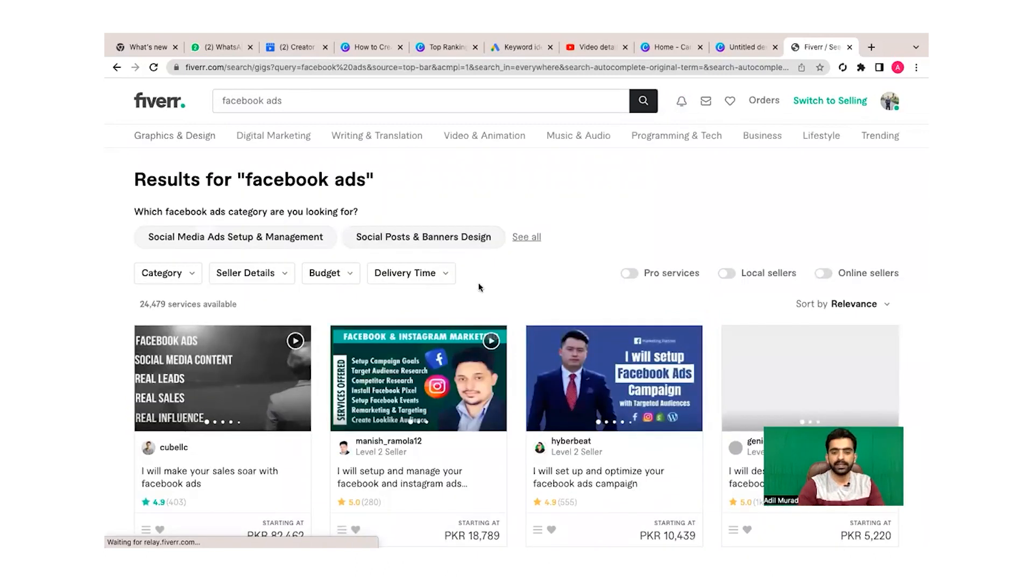
# - Examine the gig images in the Fiverr results for "facebook ads" as design references
pyautogui.scroll(-2, 479, 285)
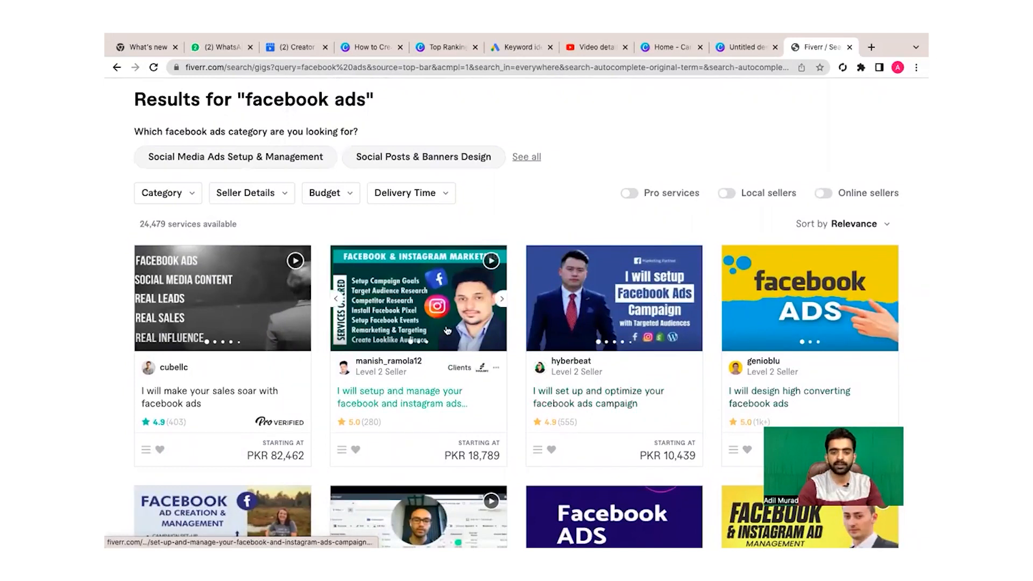
pyautogui.scroll(-3, 446, 330)
pyautogui.scroll(-1, 446, 333)
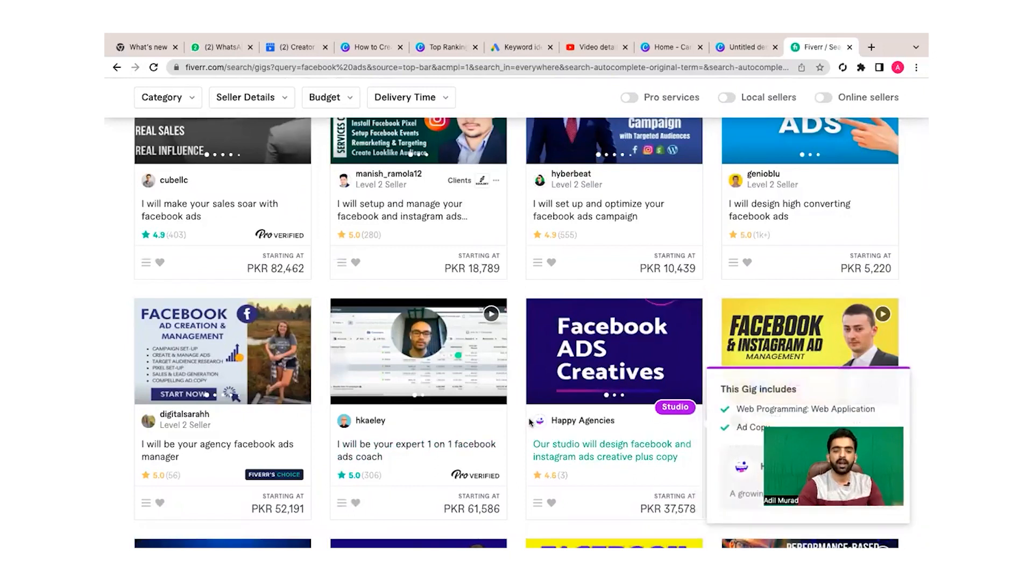
pyautogui.scroll(-2, 530, 422)
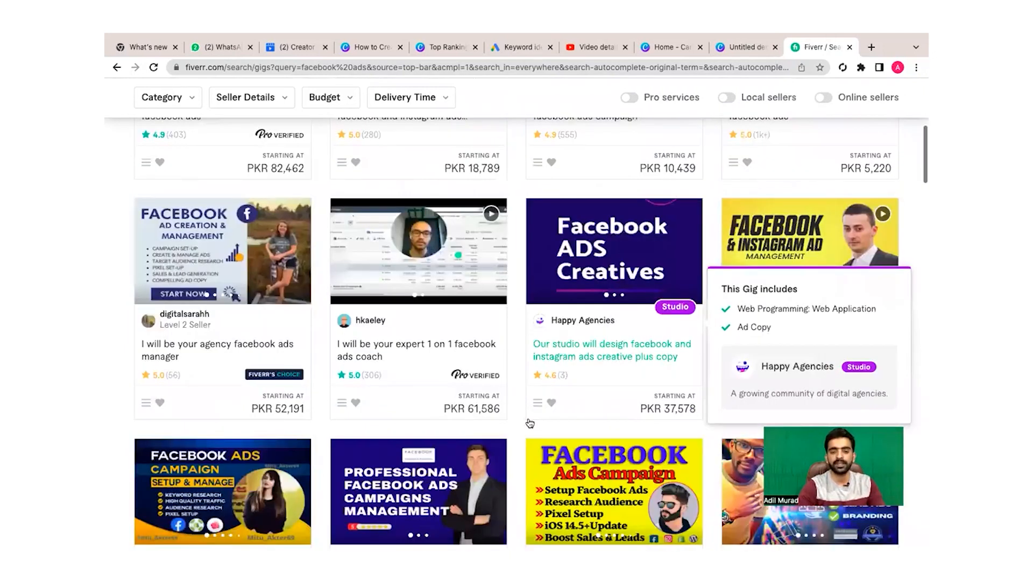
pyautogui.scroll(-4, 530, 424)
pyautogui.scroll(-4, 530, 421)
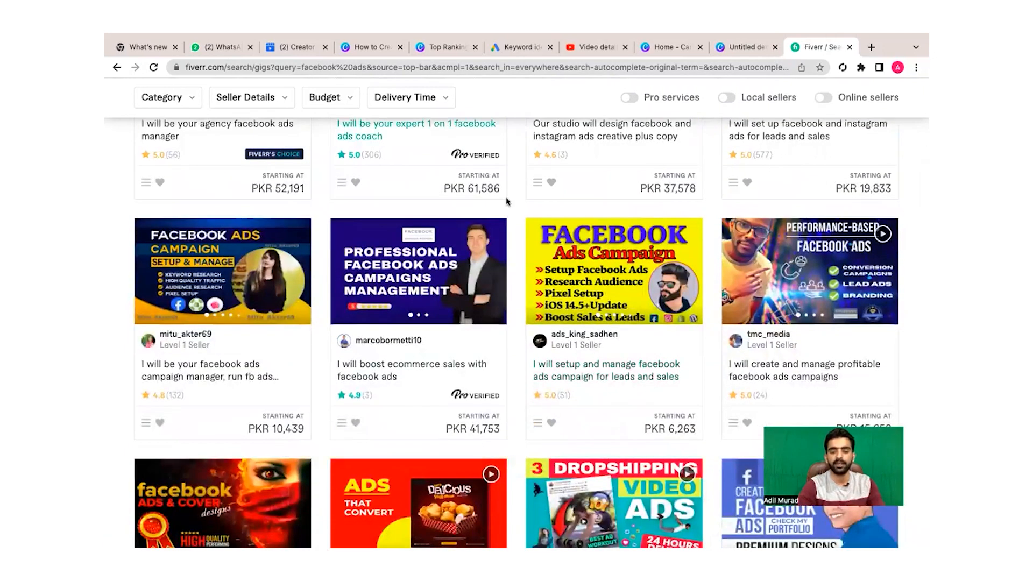
pyautogui.scroll(-5, 507, 203)
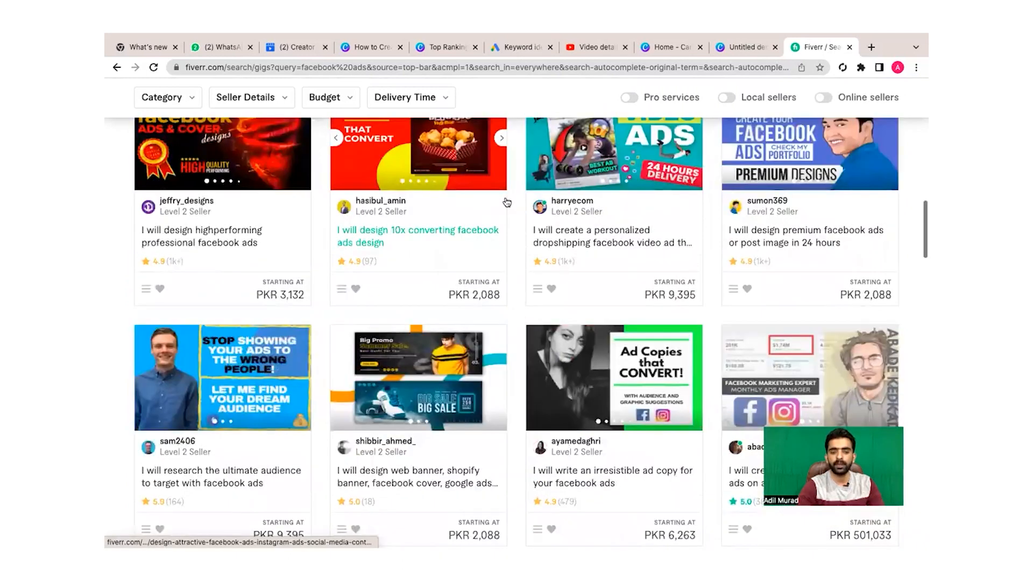
pyautogui.scroll(12, 507, 202)
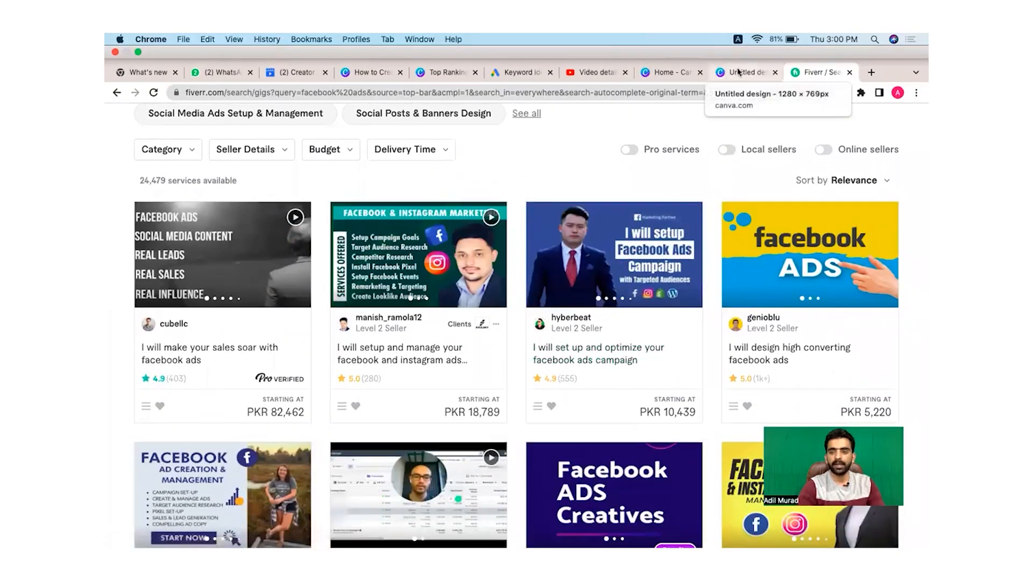
# - Switch to the Canva design, place the uploaded photo of the standing man on the canvas's left side and remove its background
pyautogui.click(739, 46)
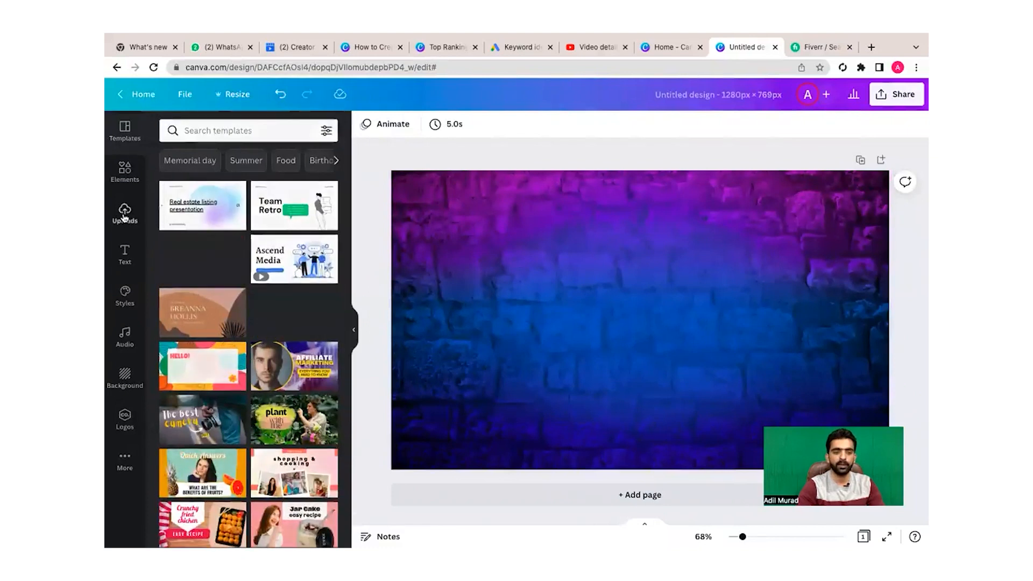
pyautogui.click(124, 214)
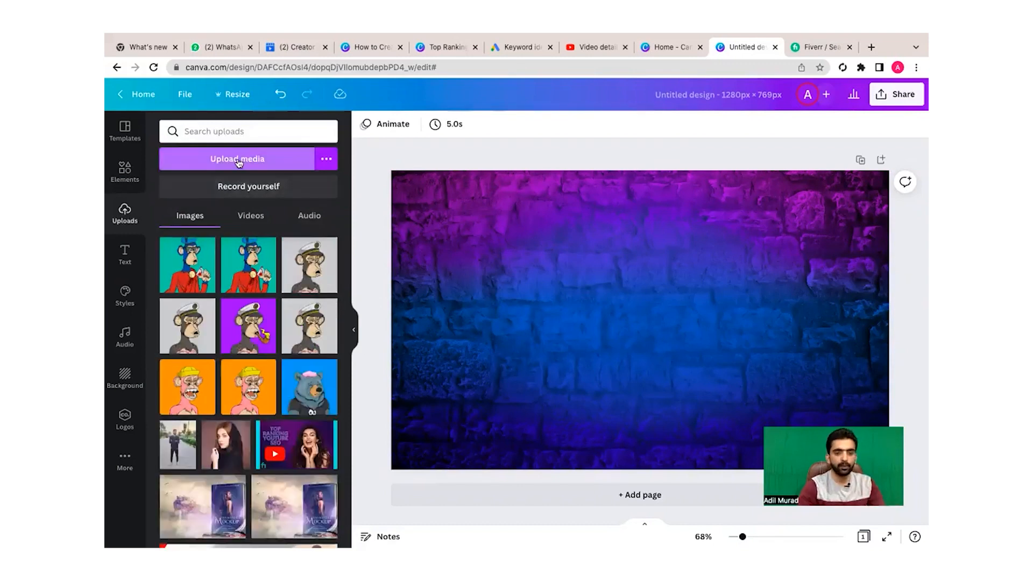
pyautogui.click(180, 448)
pyautogui.moveTo(618, 343); pyautogui.dragTo(467, 322)
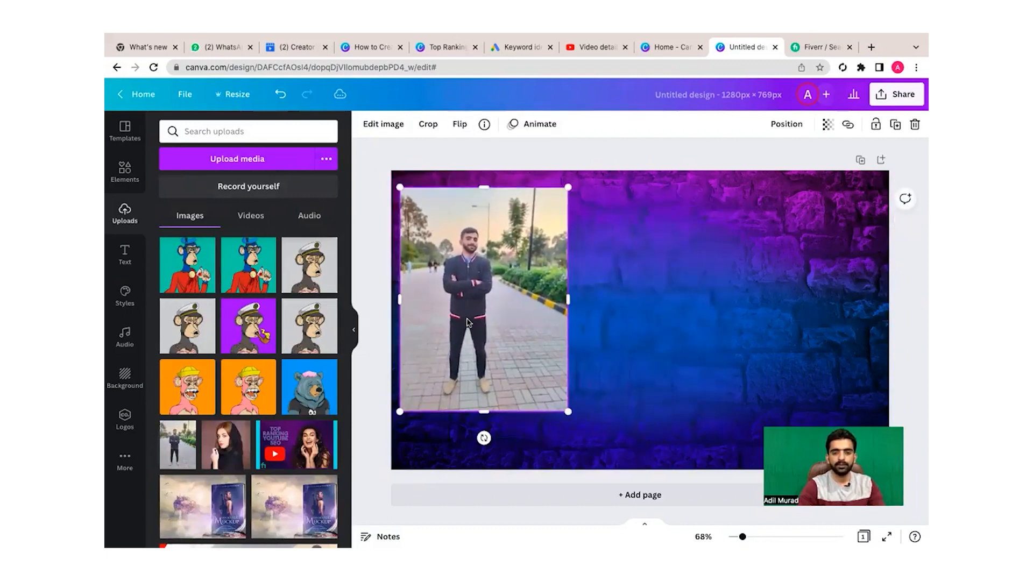
pyautogui.click(385, 129)
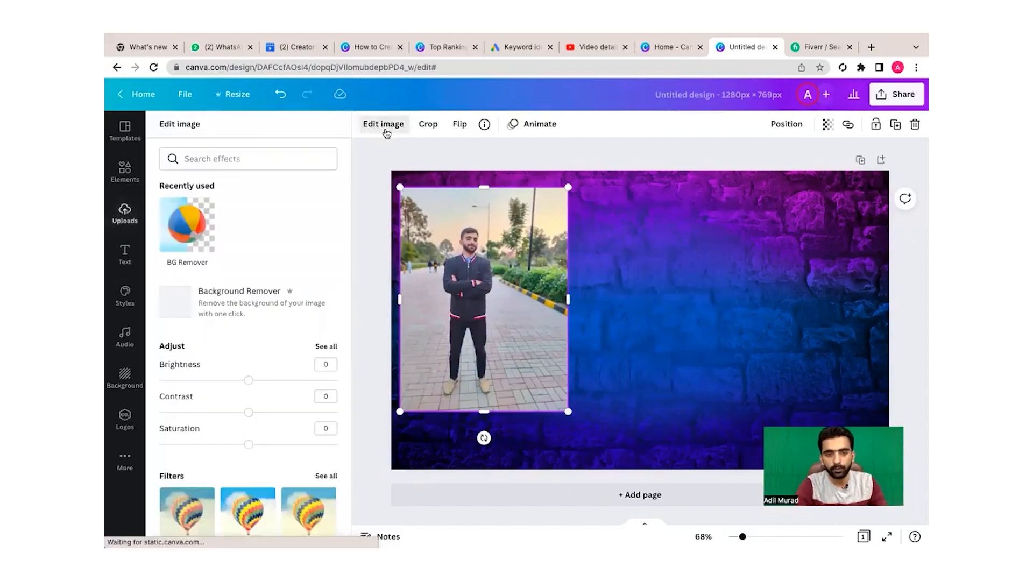
pyautogui.click(197, 232)
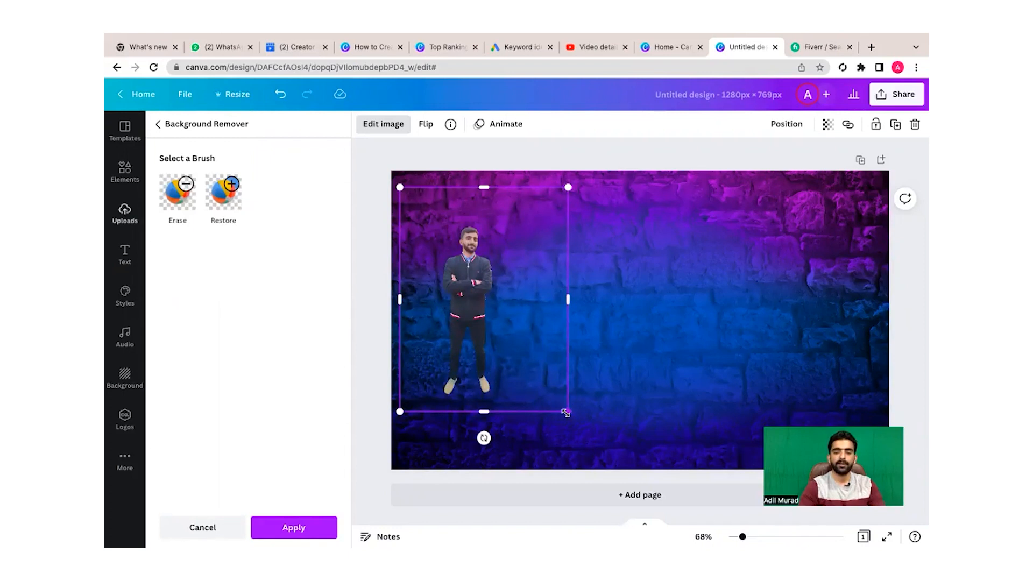
# - Enlarge the man's cutout and position it left of centre, with his head near the canvas's upper edge and his legs cropped off
pyautogui.moveTo(571, 428); pyautogui.dragTo(705, 580)
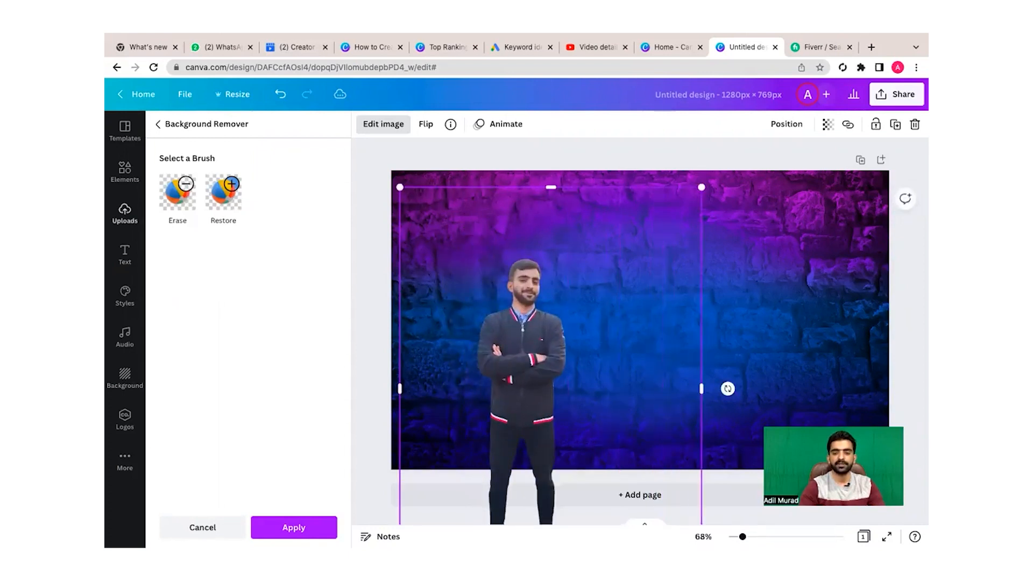
pyautogui.moveTo(549, 350); pyautogui.dragTo(527, 265)
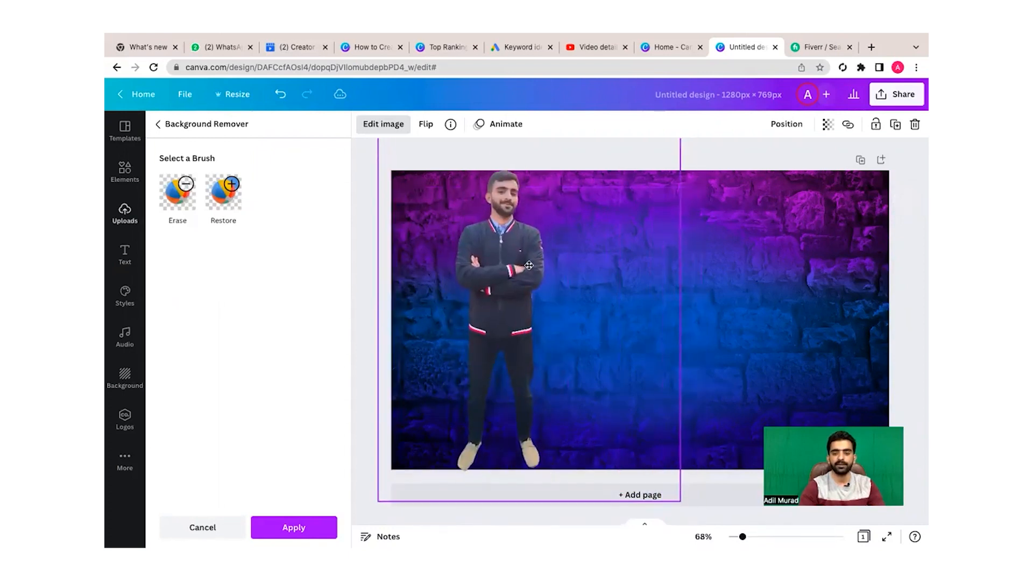
pyautogui.moveTo(679, 499); pyautogui.dragTo(792, 580)
pyautogui.moveTo(716, 279); pyautogui.dragTo(698, 410)
pyautogui.moveTo(775, 224); pyautogui.dragTo(773, 42)
pyautogui.moveTo(582, 339); pyautogui.dragTo(536, 281)
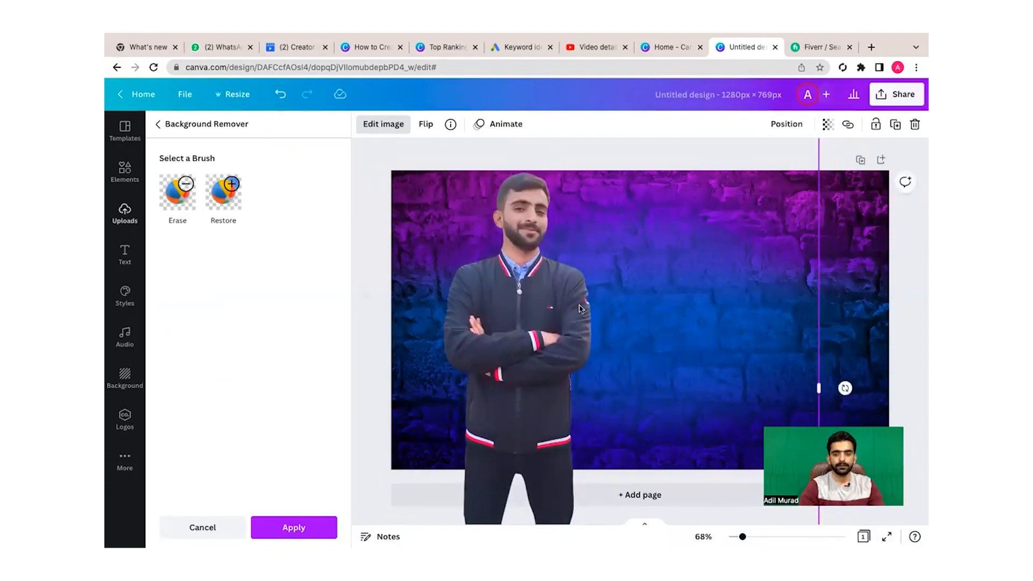
pyautogui.click(861, 295)
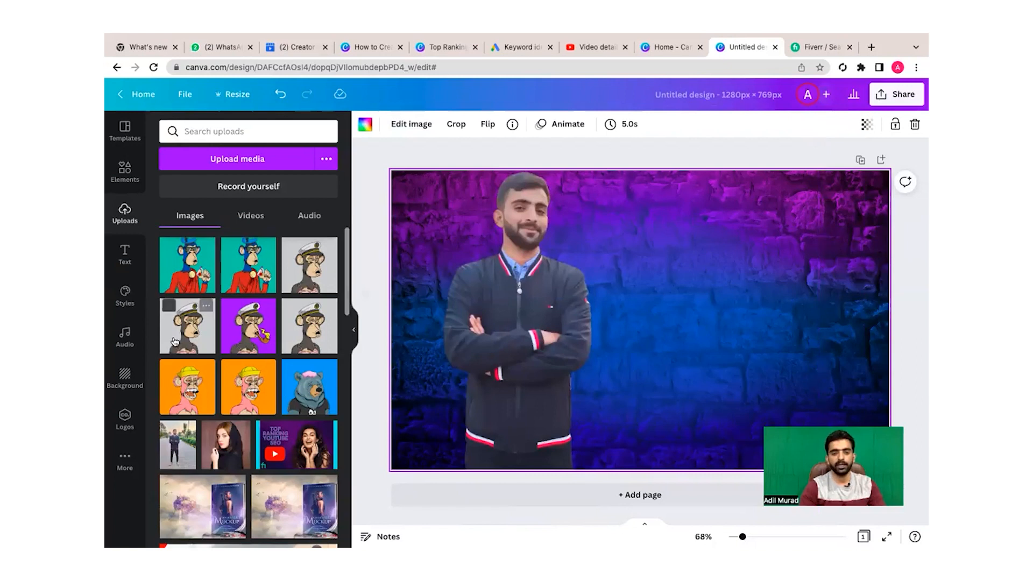
# - Search the design elements for "fb"
pyautogui.click(125, 252)
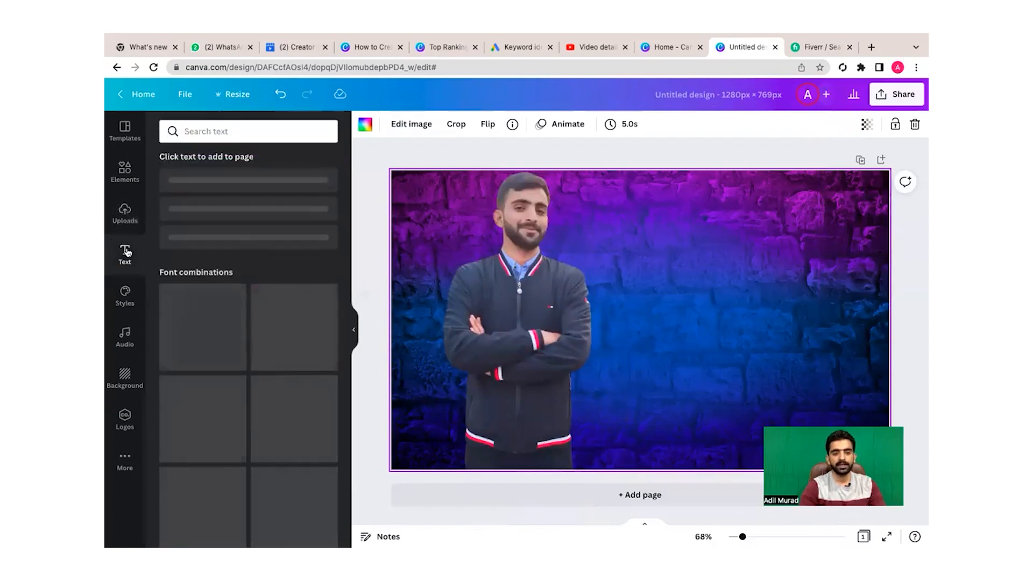
pyautogui.click(125, 173)
pyautogui.click(219, 134)
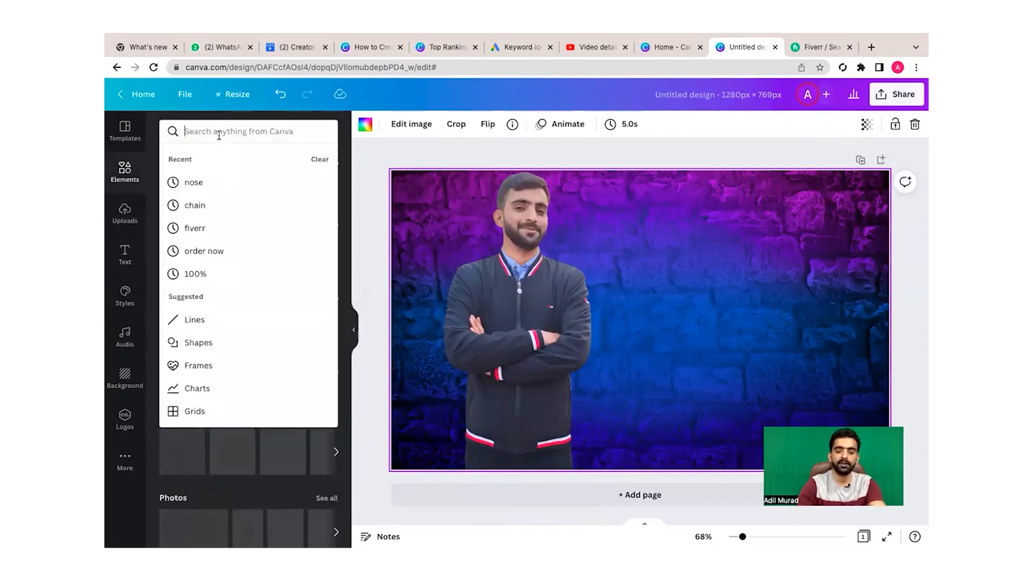
pyautogui.write('fb')
pyautogui.press('Return')
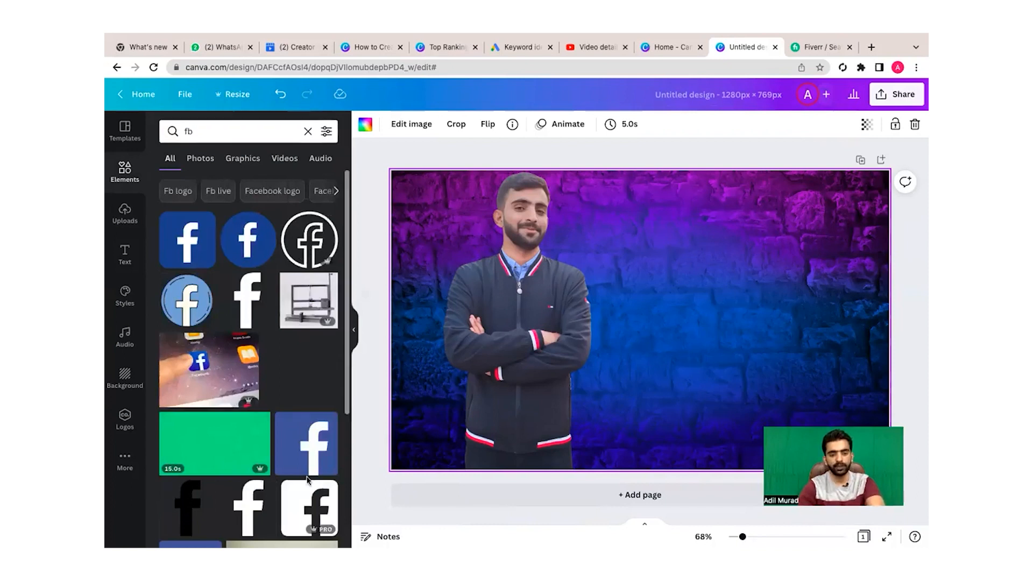
# - Add the rounded-square blue Facebook logo, shrink it and place it in the canvas's upper-right corner
pyautogui.click(204, 243)
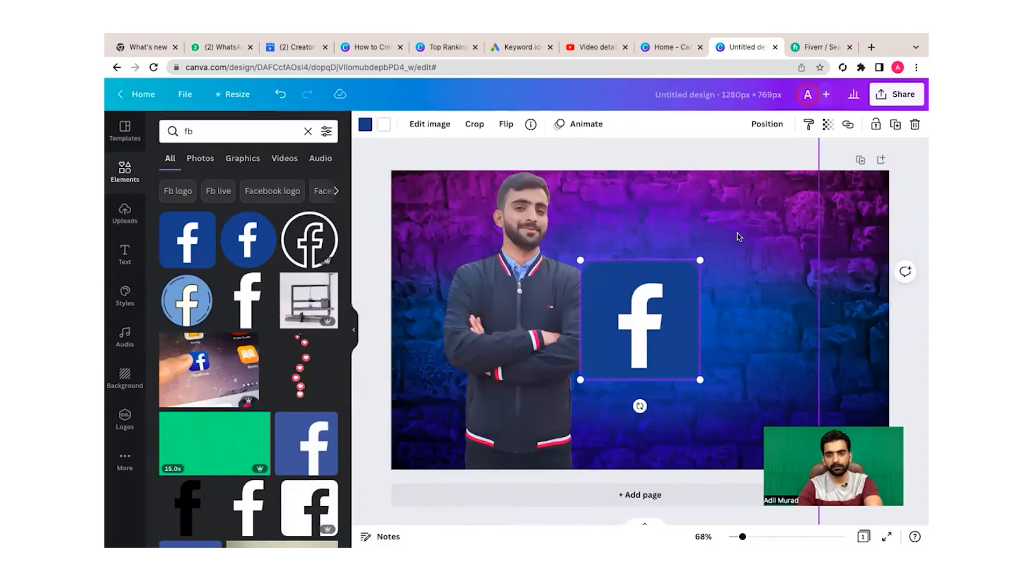
pyautogui.moveTo(682, 333); pyautogui.dragTo(643, 322)
pyautogui.moveTo(637, 281); pyautogui.dragTo(842, 203)
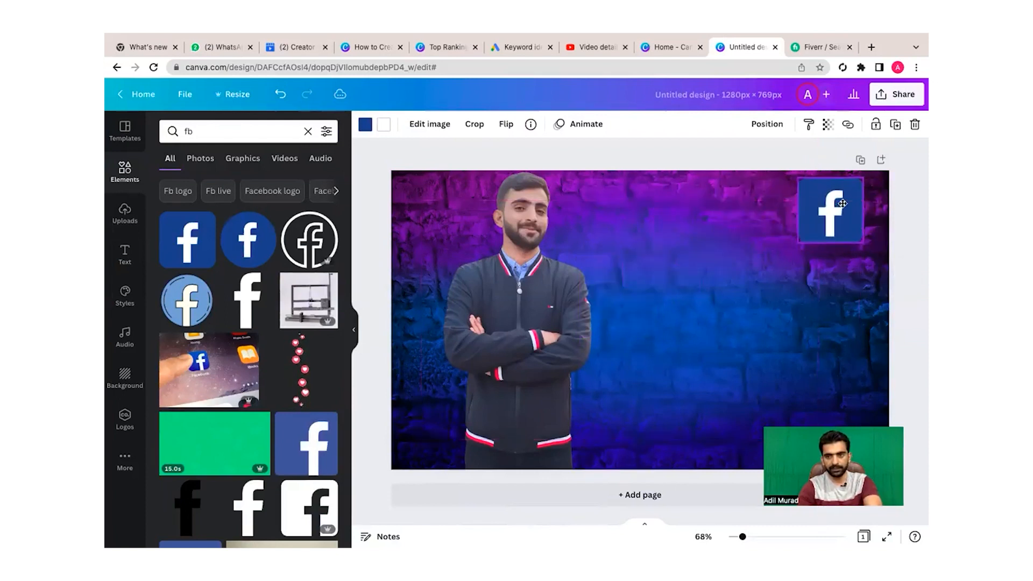
pyautogui.click(741, 281)
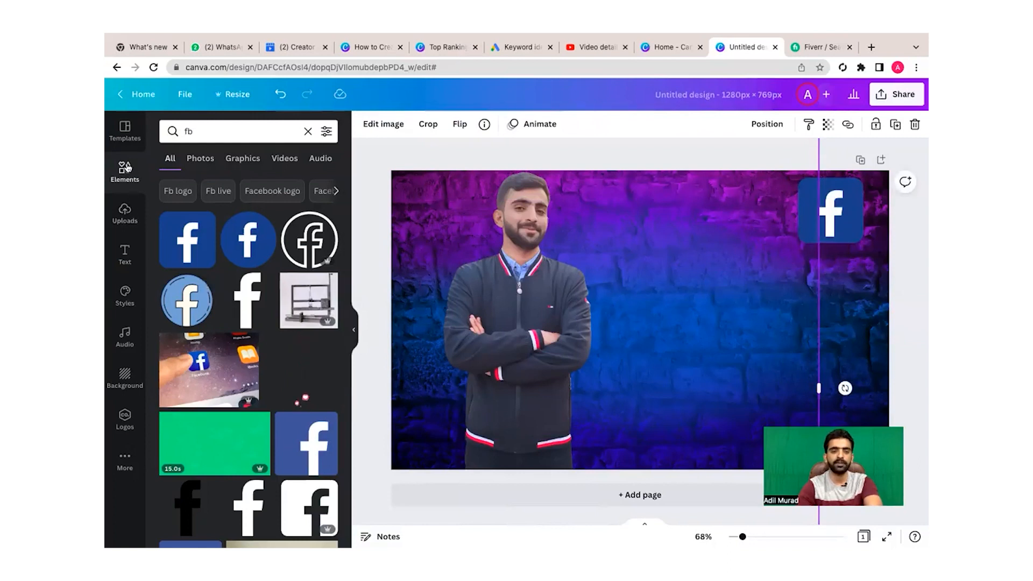
pyautogui.click(128, 128)
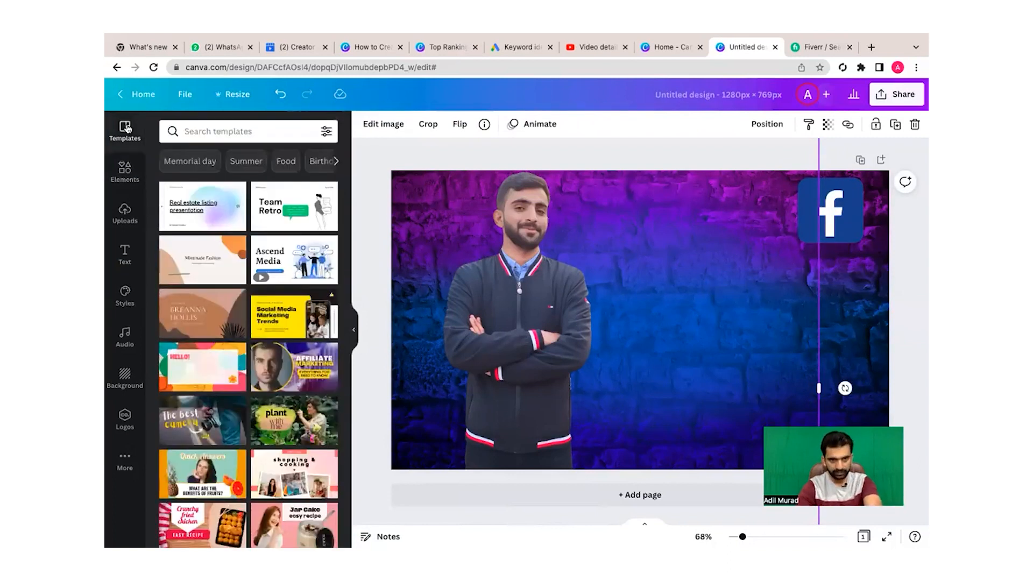
pyautogui.click(125, 177)
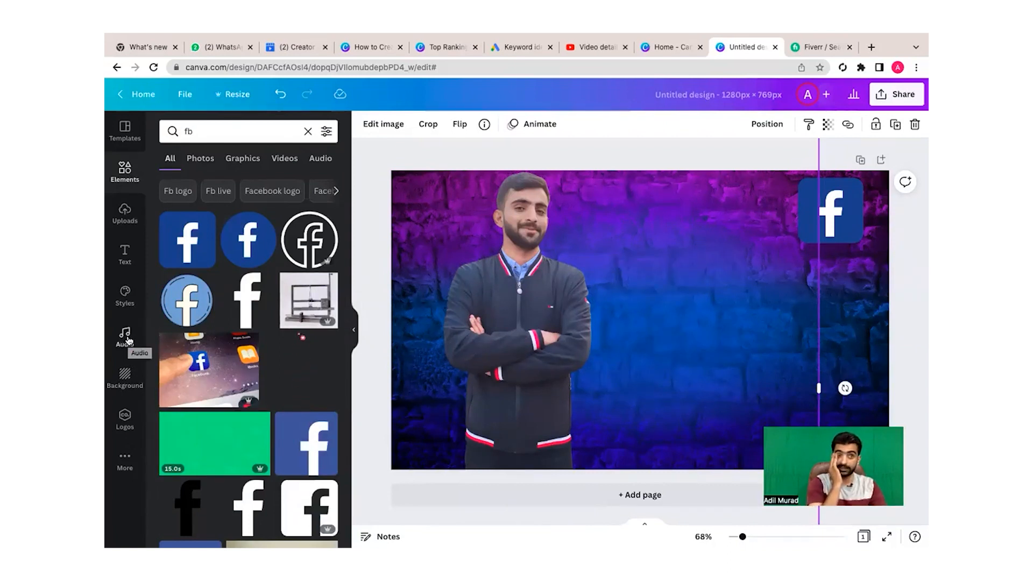
# - Add a heading that reads "I Will Setup Facebook Ads Campaign"
pyautogui.click(124, 253)
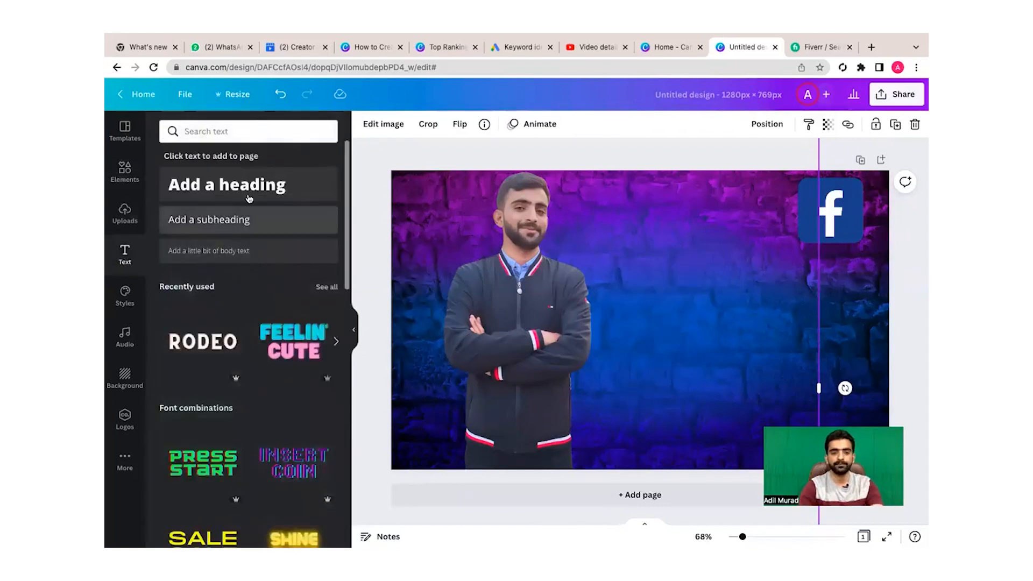
pyautogui.click(209, 188)
pyautogui.press('BackSpace')
pyautogui.write('I Will Setup F')
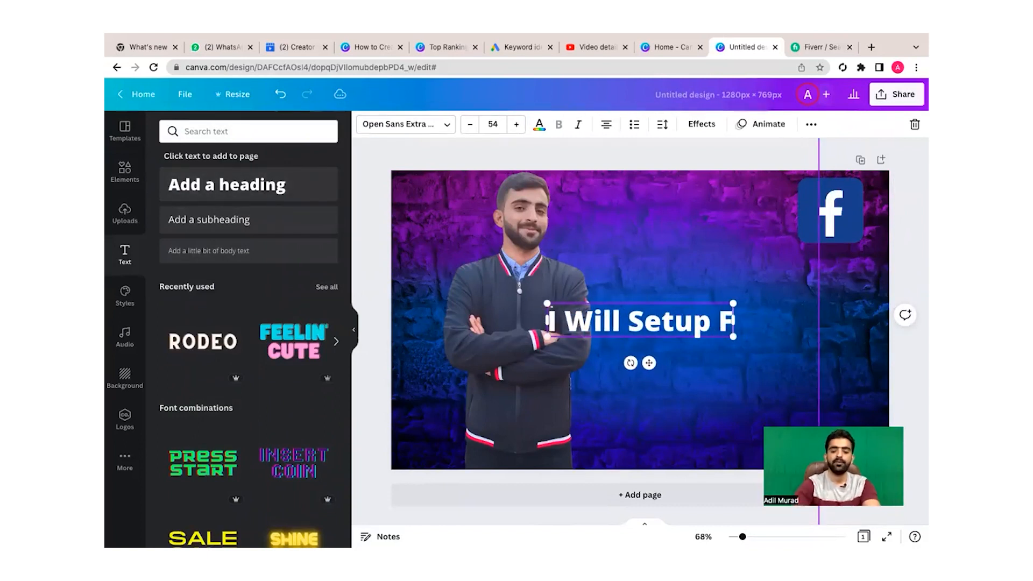
pyautogui.write('acebook Ads Campaign')
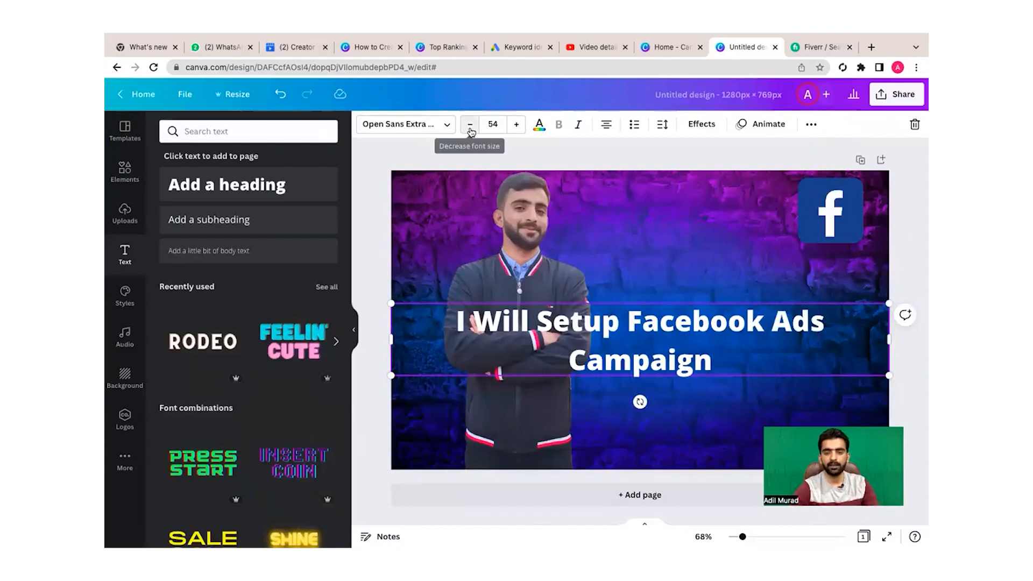
# - Reduce the heading's font size to 26 so it fits on one line
pyautogui.click(470, 127)
pyautogui.click(470, 127)
pyautogui.click(470, 127)
pyautogui.click(470, 127)
pyautogui.click(470, 127)
pyautogui.click(470, 127)
pyautogui.click(470, 127)
pyautogui.click(471, 127)
pyautogui.click(470, 127)
pyautogui.click(470, 127)
pyautogui.click(470, 127)
pyautogui.click(471, 127)
pyautogui.click(470, 127)
pyautogui.click(470, 127)
pyautogui.click(470, 127)
pyautogui.click(470, 127)
pyautogui.click(470, 127)
pyautogui.click(470, 127)
pyautogui.click(470, 127)
pyautogui.click(471, 127)
pyautogui.click(470, 127)
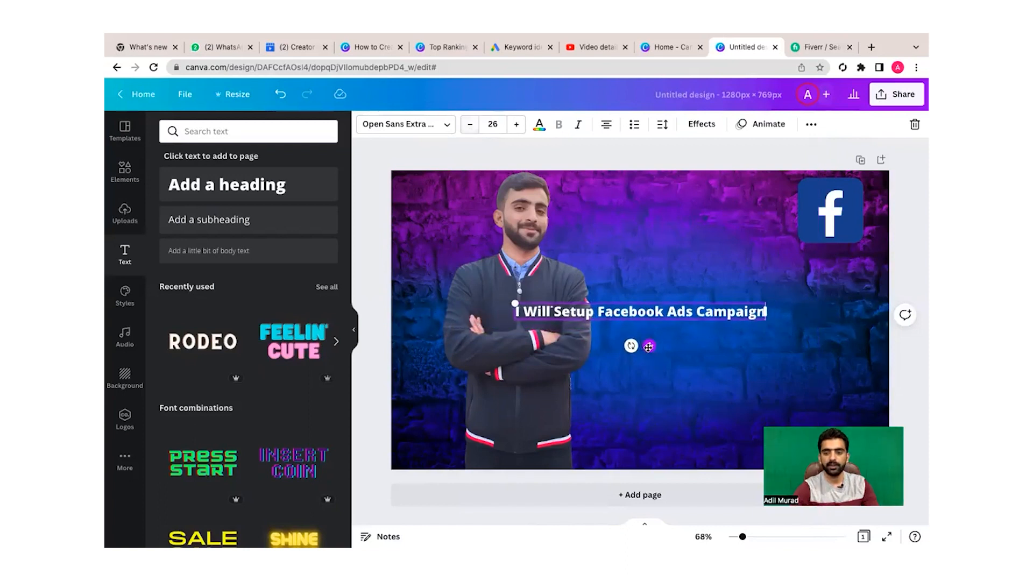
# - Move the heading to the canvas's upper right beside the man's head and the Facebook logo to the lower edge beside him
pyautogui.moveTo(649, 347); pyautogui.dragTo(741, 300)
pyautogui.moveTo(830, 226); pyautogui.dragTo(654, 452)
pyautogui.moveTo(740, 270); pyautogui.dragTo(733, 203)
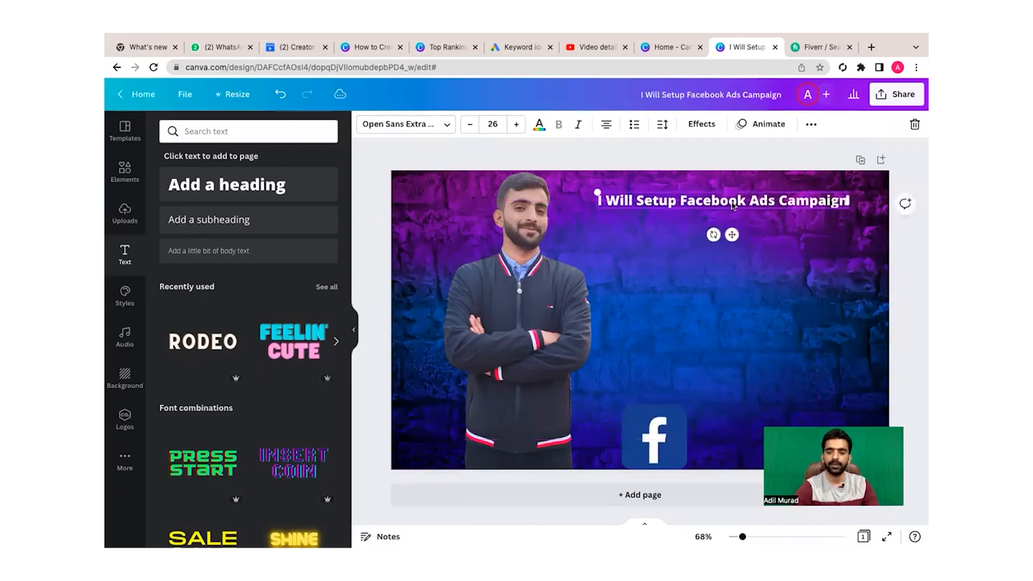
# - Increase the heading's font size to 32
pyautogui.click(518, 125)
pyautogui.click(517, 124)
pyautogui.click(517, 125)
pyautogui.click(517, 124)
pyautogui.click(518, 125)
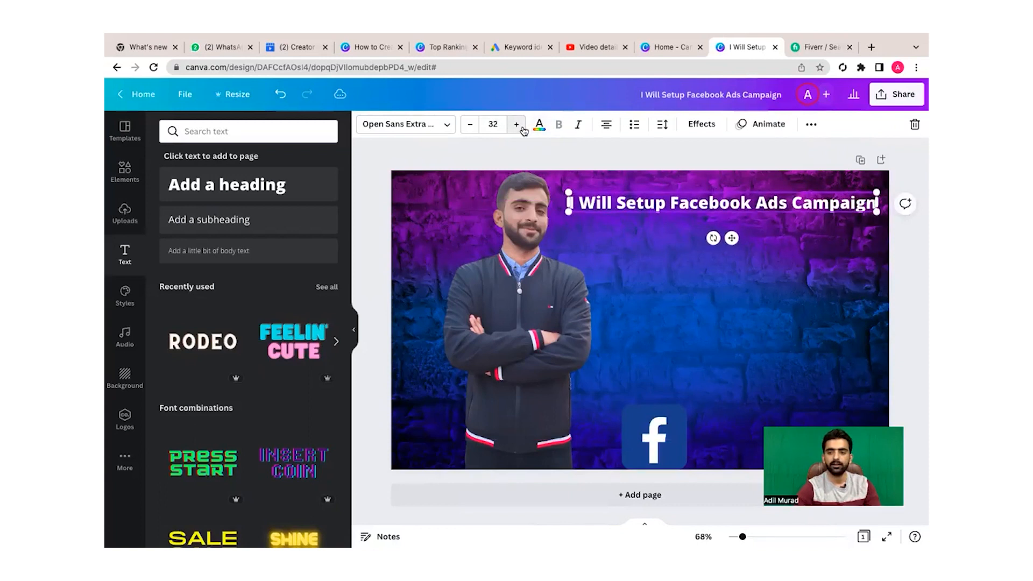
pyautogui.click(672, 305)
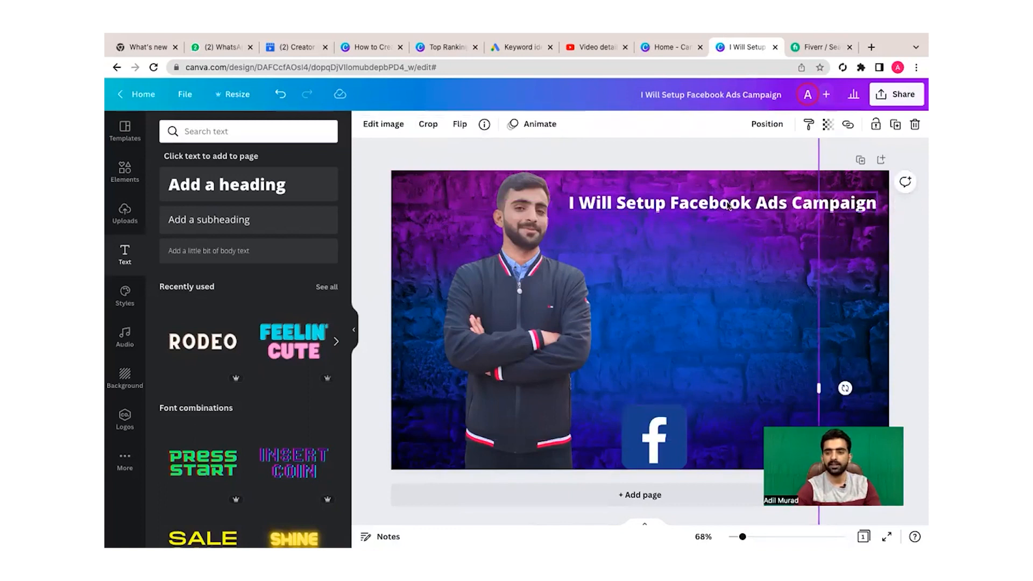
# - Try red on the heading text and settle on light blue from the default colors
pyautogui.click(699, 200)
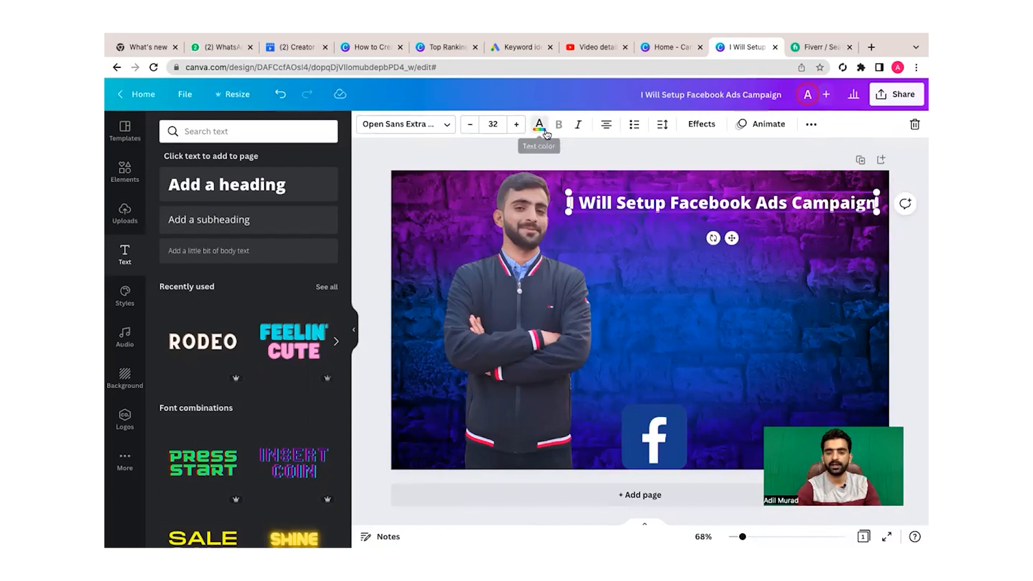
pyautogui.click(539, 128)
pyautogui.click(171, 401)
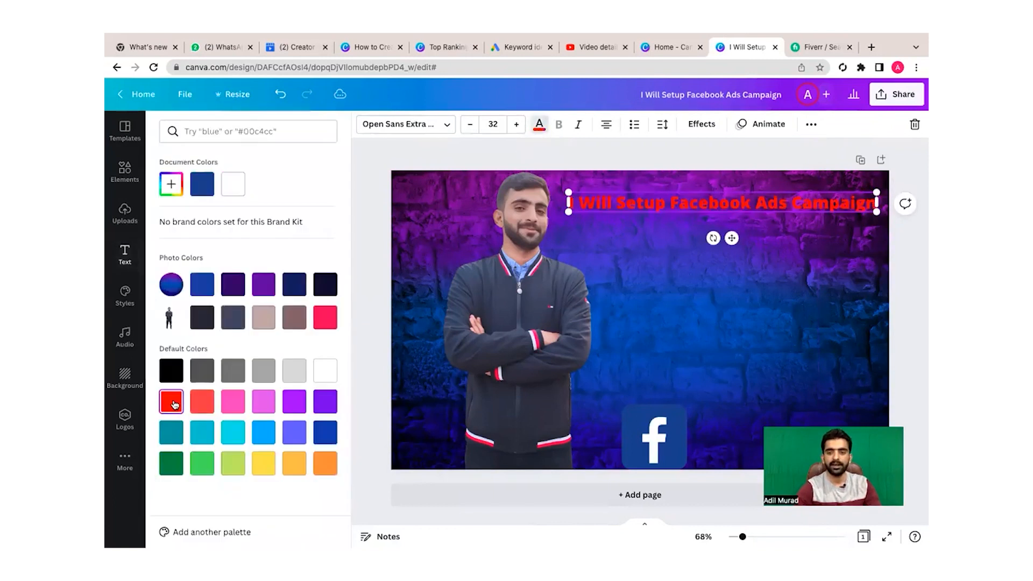
pyautogui.click(258, 437)
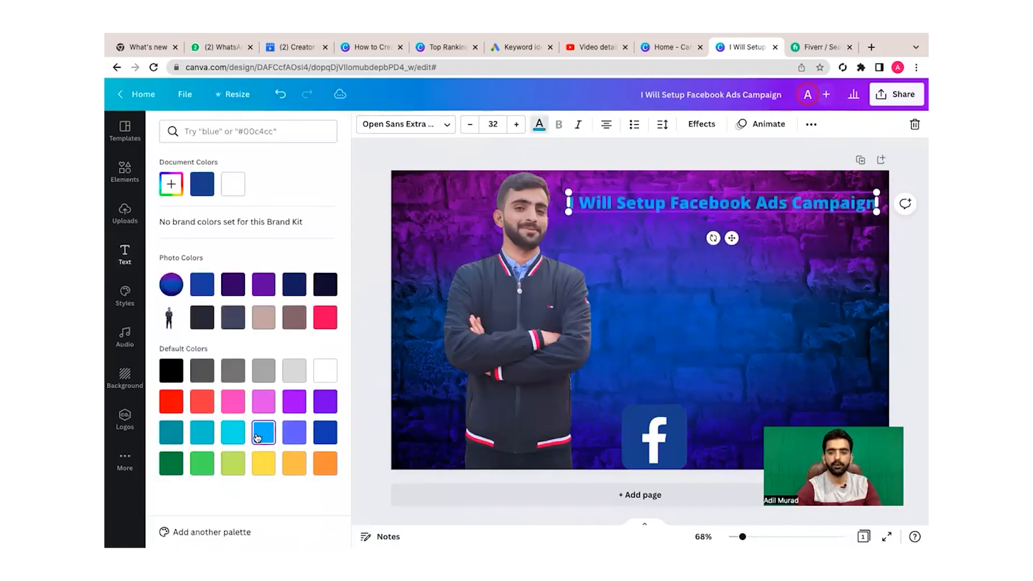
pyautogui.click(733, 283)
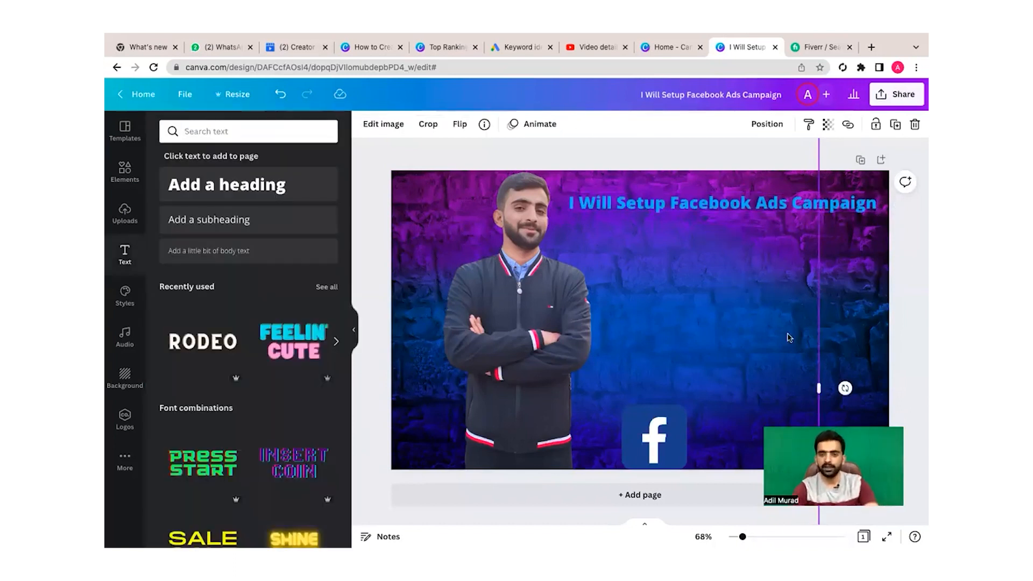
# - Shift the man's cutout slightly further left to leave more space beside the heading
pyautogui.moveTo(548, 284); pyautogui.dragTo(524, 288)
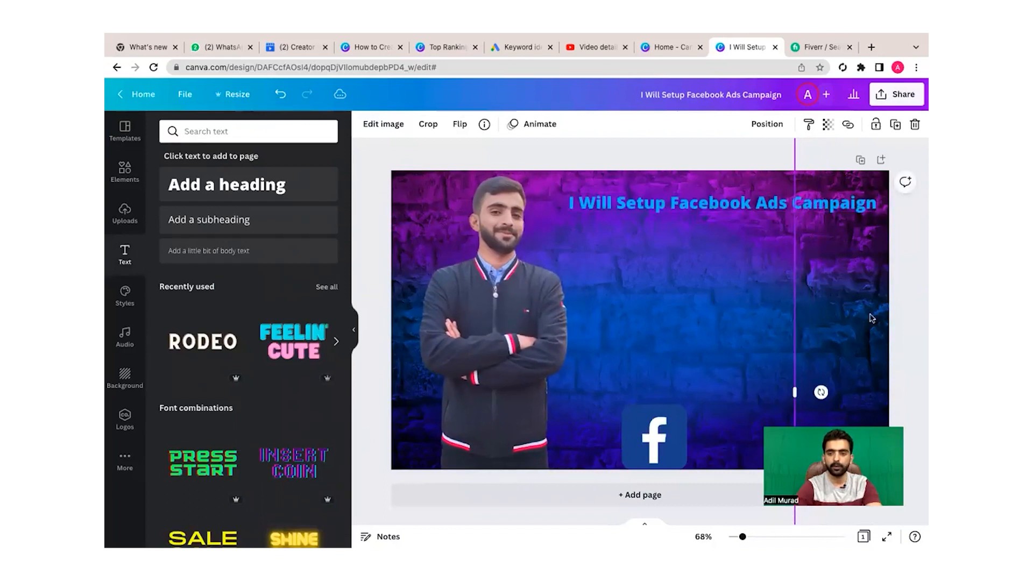
pyautogui.click(868, 317)
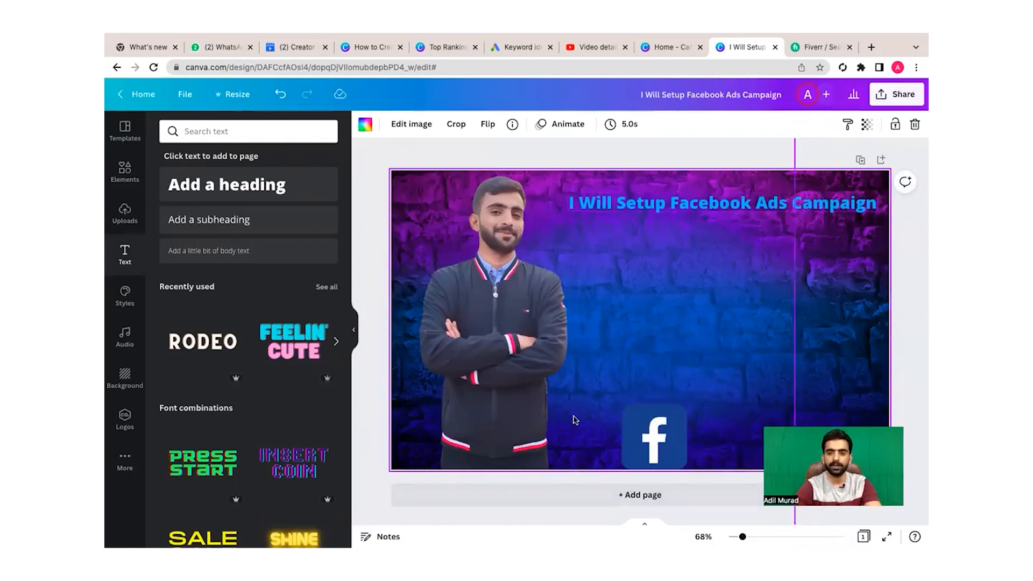
# - Consult the Fiverr gig images and break the heading into three lines: "I Will Setup", "Facebook Ads" and "Campaign"
pyautogui.click(805, 50)
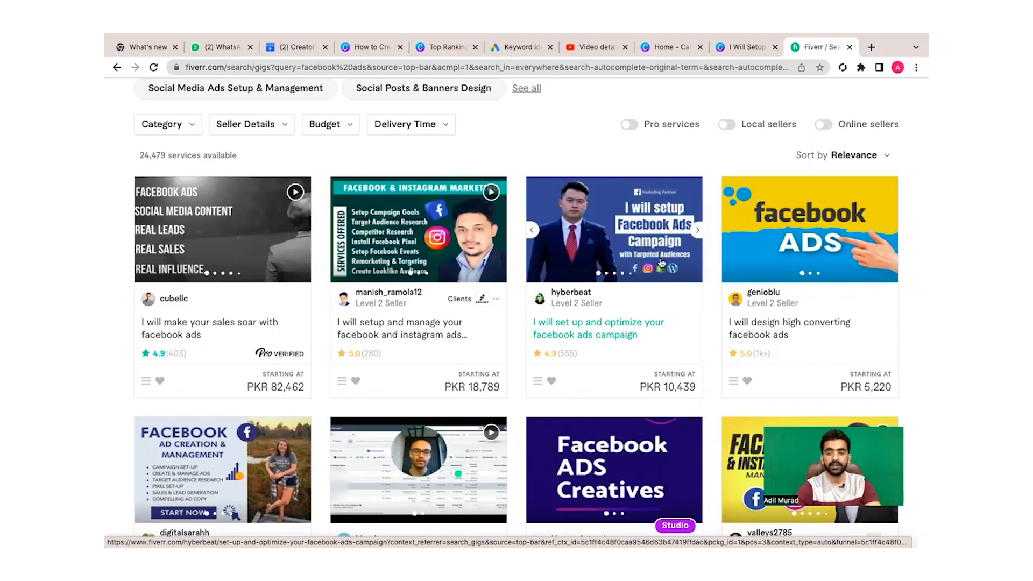
pyautogui.click(758, 47)
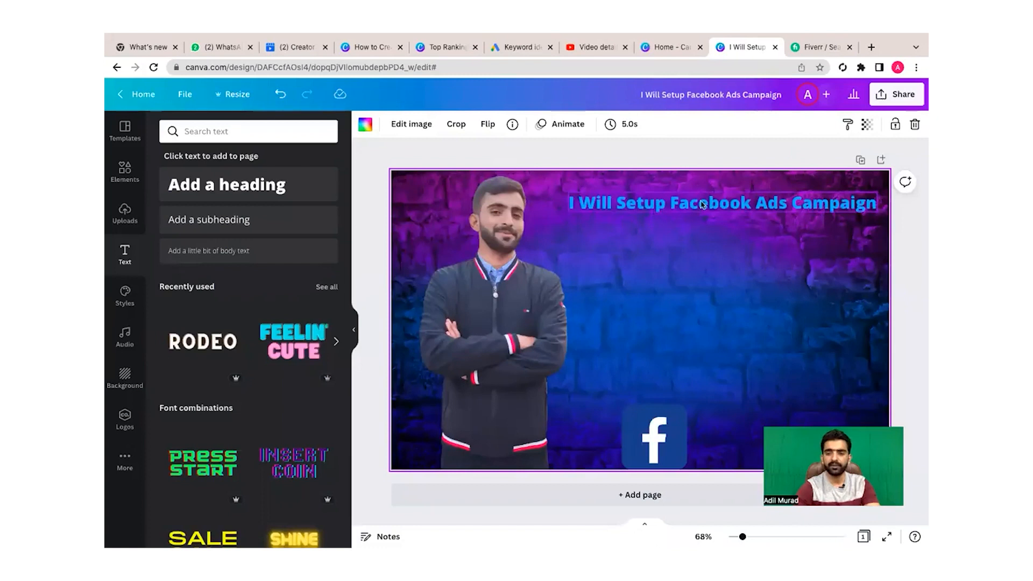
pyautogui.click(670, 208)
pyautogui.doubleClick(668, 207)
pyautogui.click(670, 207)
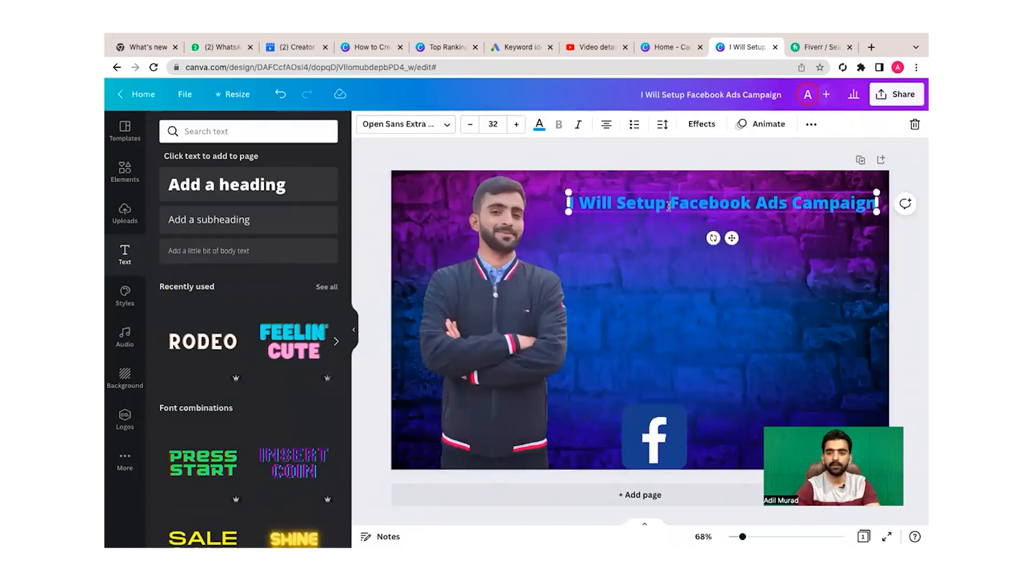
pyautogui.press('Return')
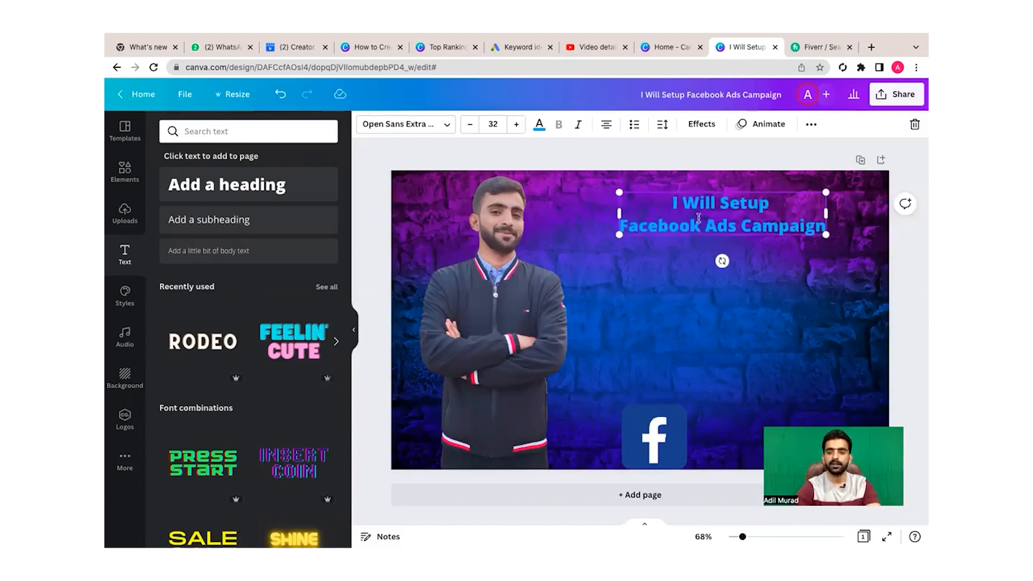
pyautogui.click(741, 225)
pyautogui.press('Return')
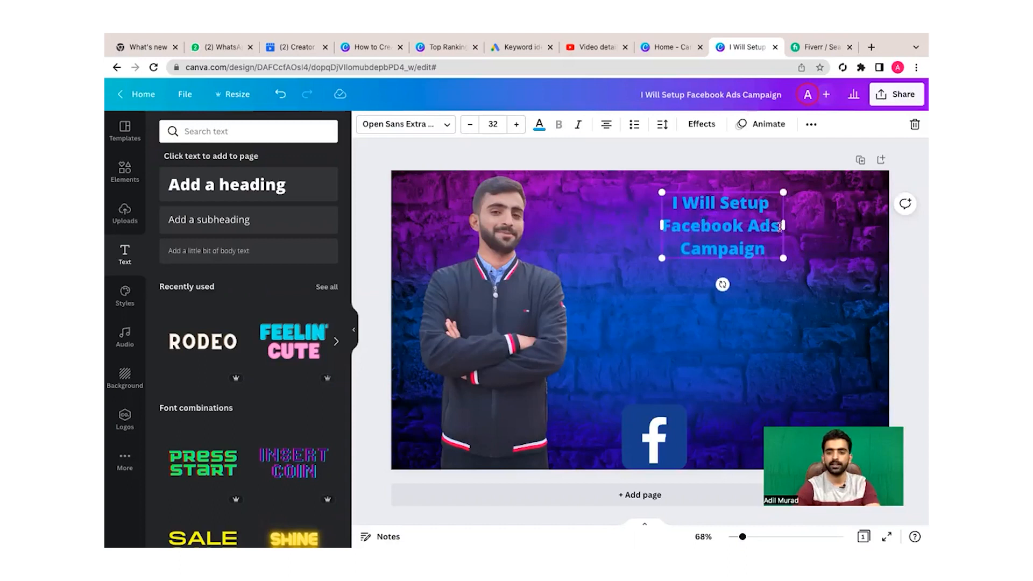
# - Recolor the heading line "Facebook Ads" with the pinkish red from the photo colors
pyautogui.moveTo(779, 226); pyautogui.dragTo(663, 226)
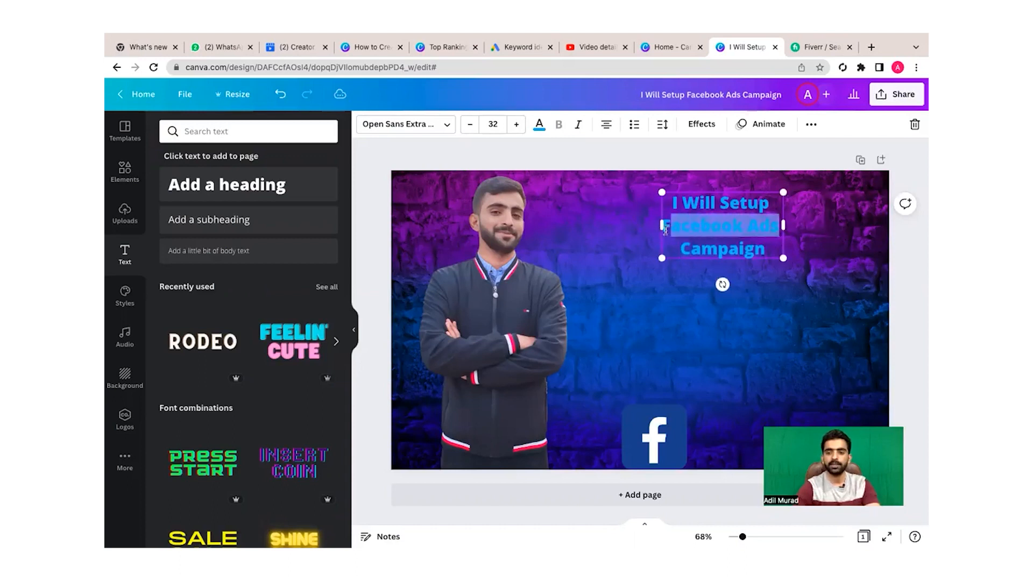
pyautogui.click(539, 125)
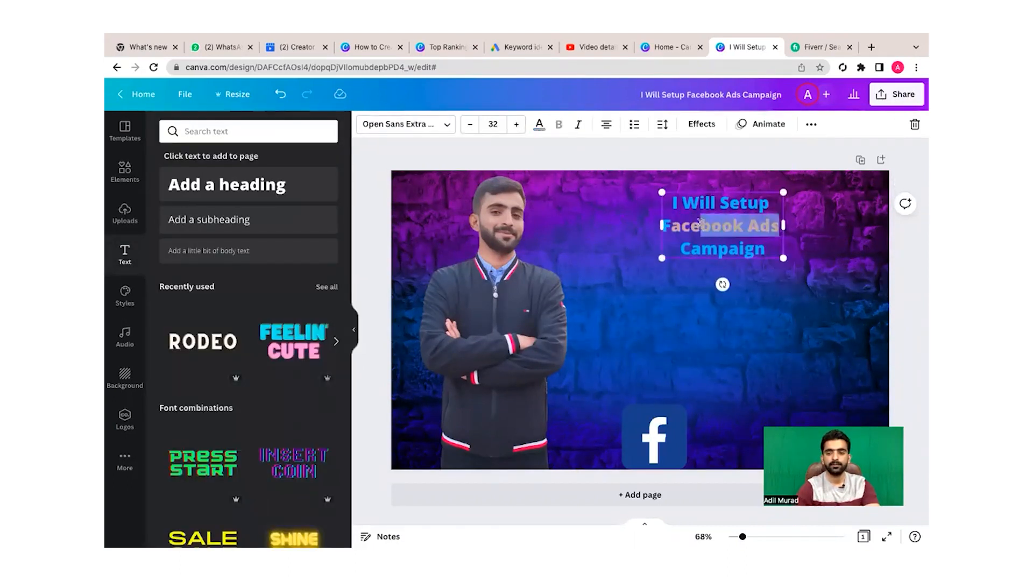
pyautogui.click(539, 124)
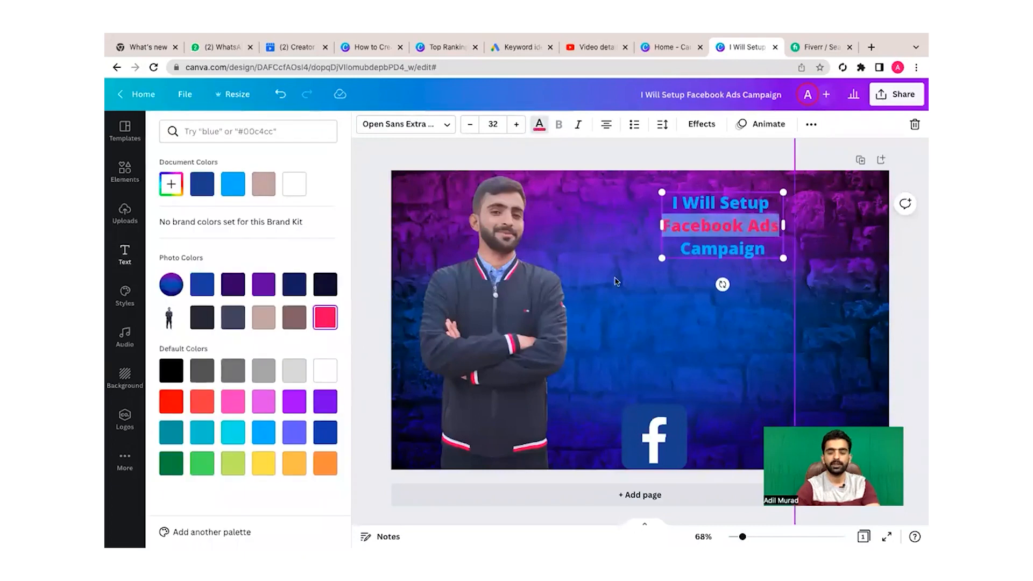
pyautogui.click(626, 275)
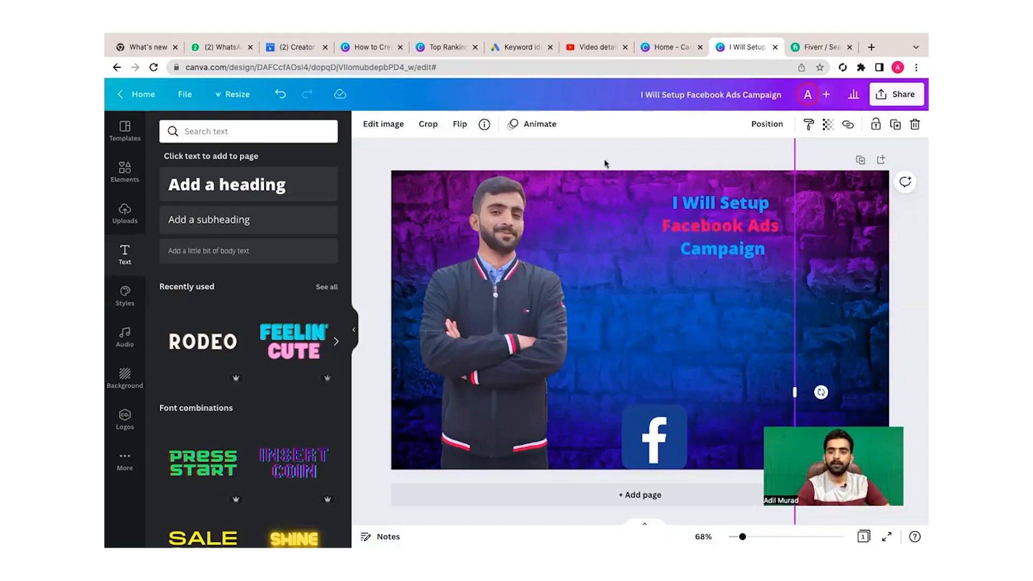
# - Increase the whole heading's font size to 45
pyautogui.click(700, 207)
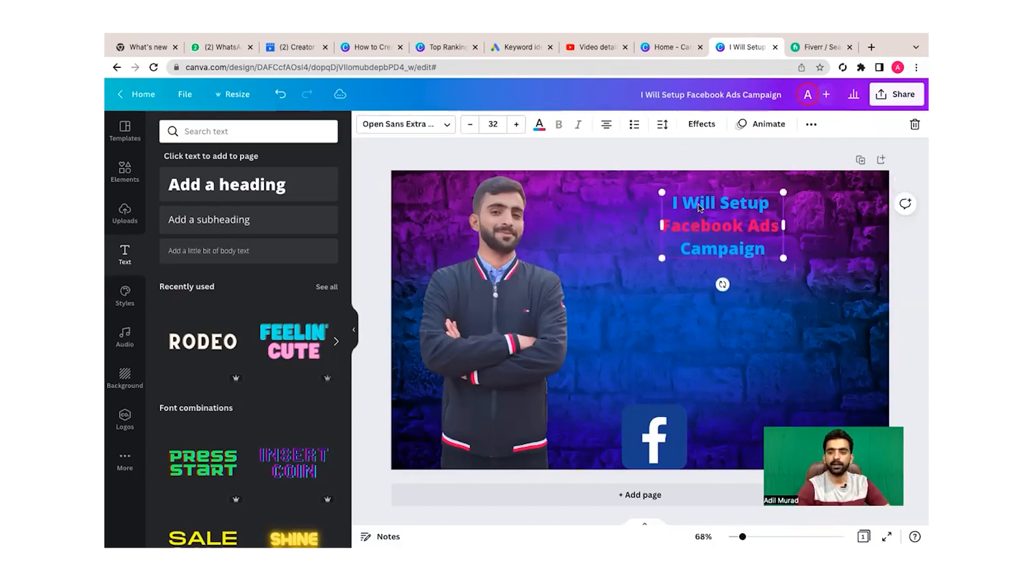
pyautogui.click(517, 124)
pyautogui.click(516, 124)
pyautogui.click(517, 129)
pyautogui.click(469, 128)
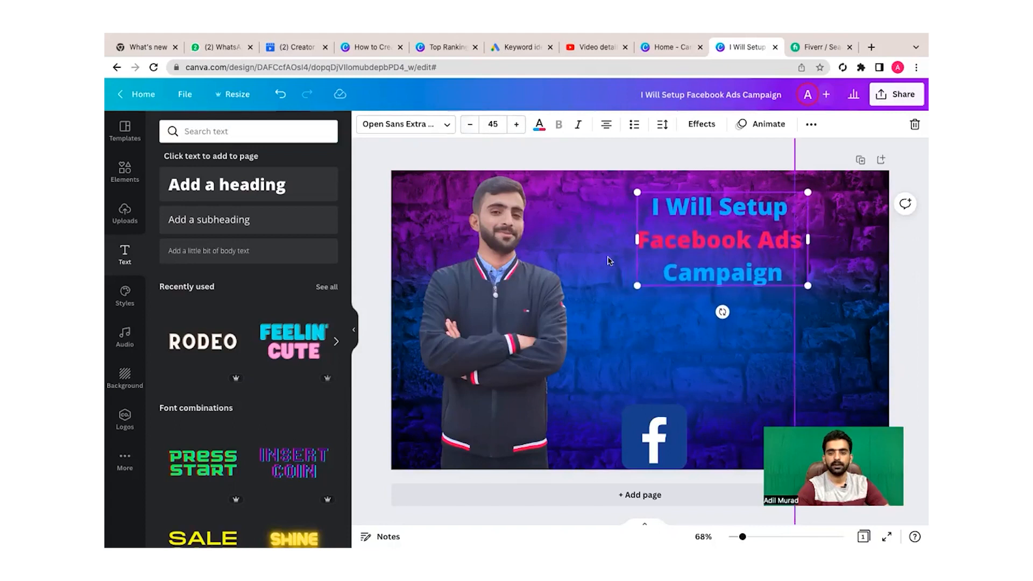
pyautogui.click(607, 261)
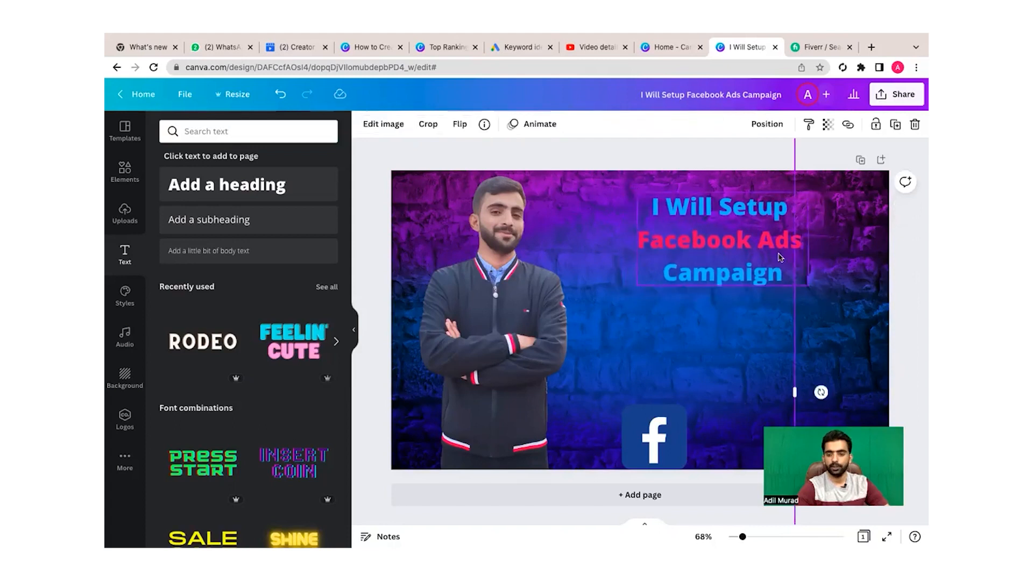
pyautogui.click(831, 310)
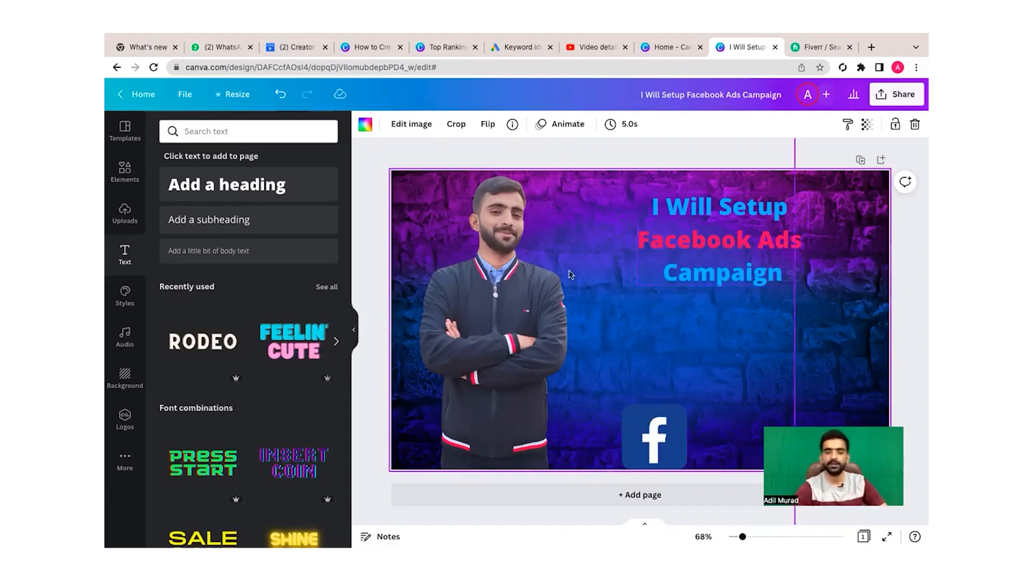
# - Add a square shape, stretch it into a bar about 435 × 84, and place it below the heading
pyautogui.click(123, 172)
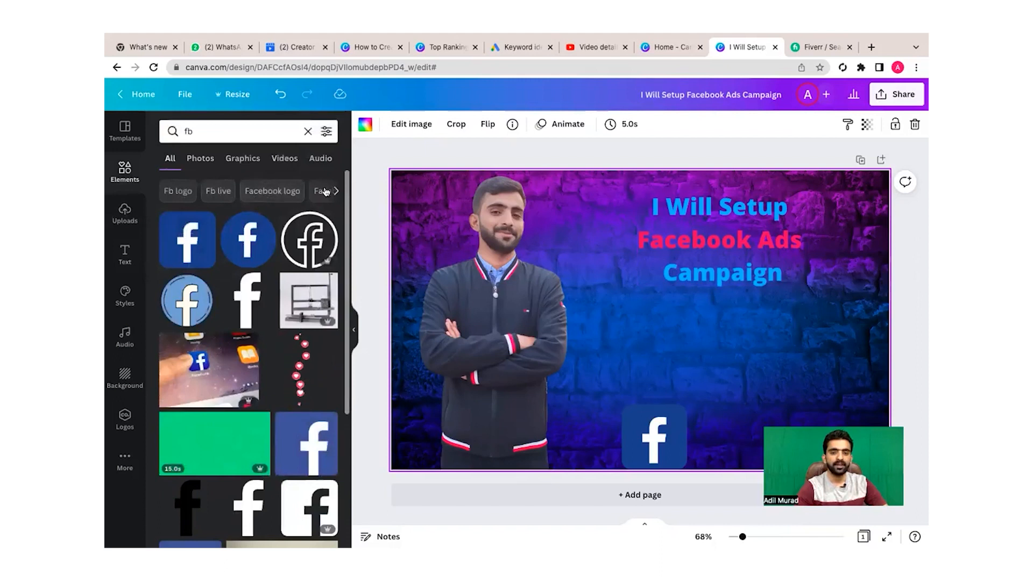
pyautogui.click(308, 131)
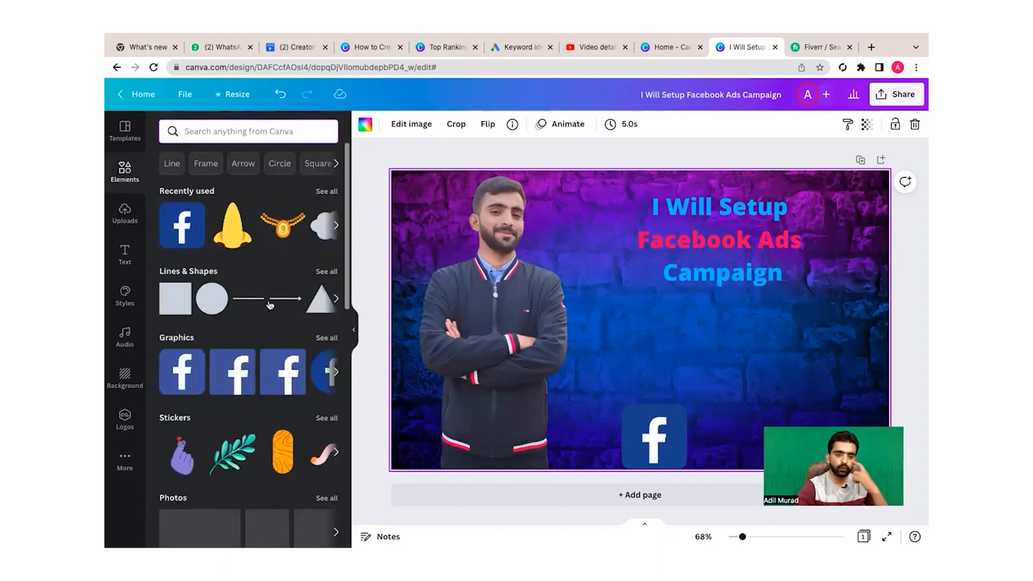
pyautogui.click(173, 310)
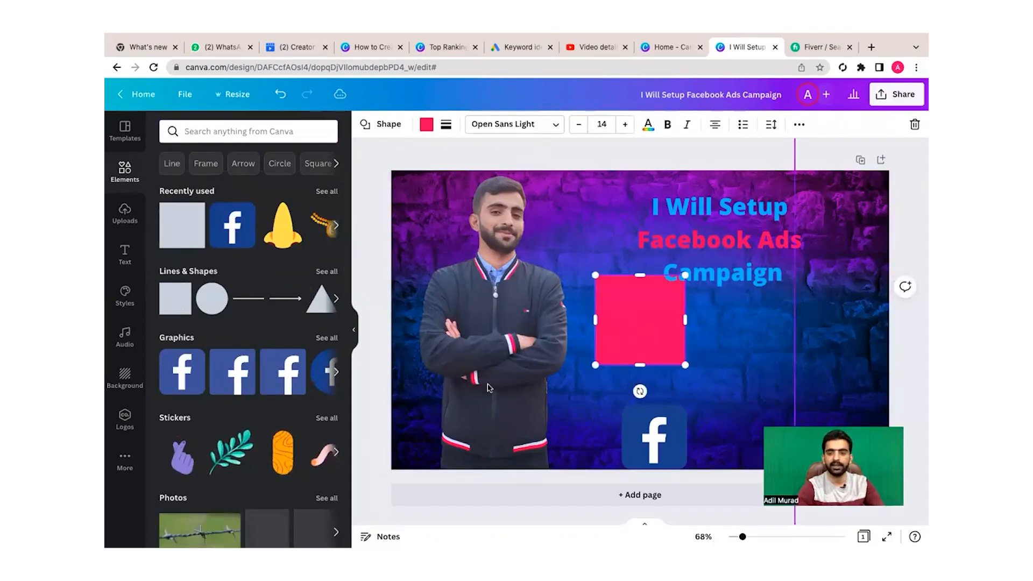
pyautogui.moveTo(685, 320); pyautogui.dragTo(744, 320)
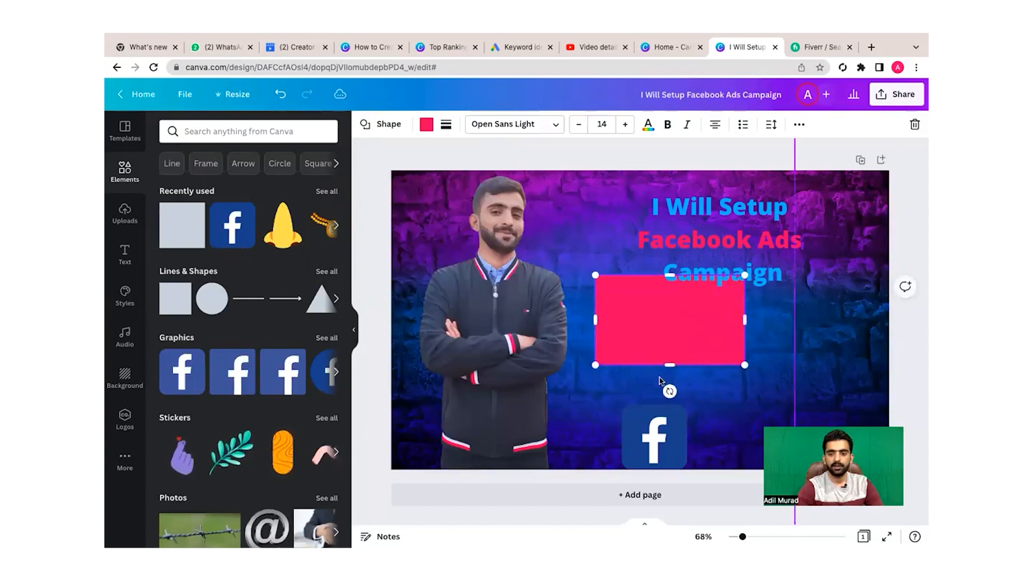
pyautogui.moveTo(671, 357); pyautogui.dragTo(670, 308)
pyautogui.moveTo(752, 293); pyautogui.dragTo(766, 293)
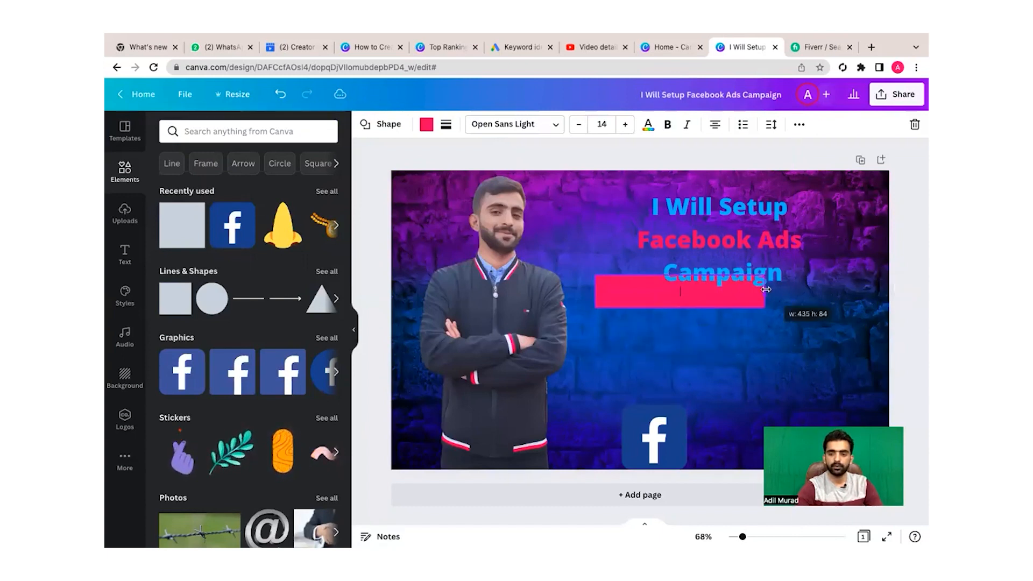
pyautogui.moveTo(689, 334); pyautogui.dragTo(720, 384)
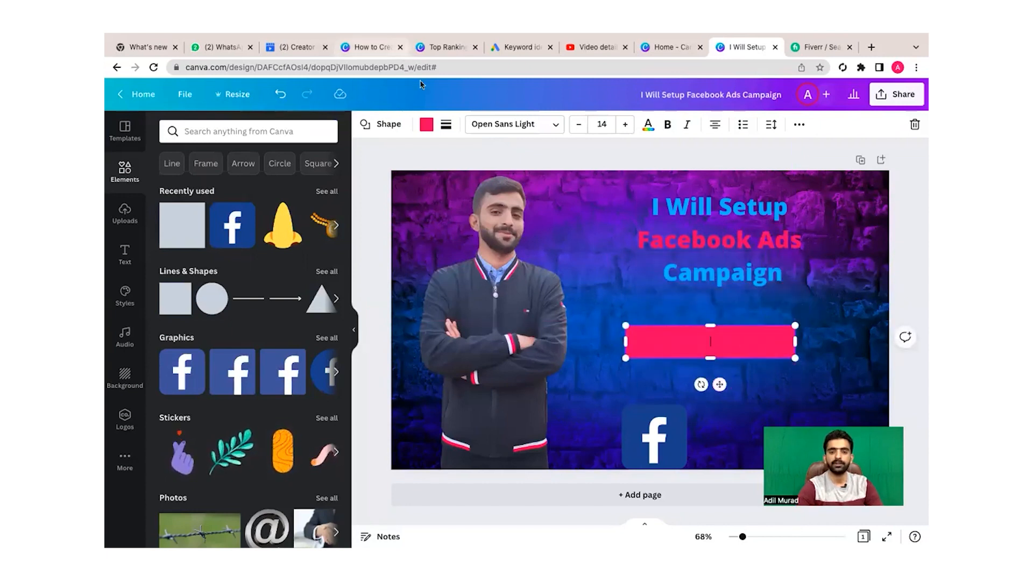
# - Fill the bar with white and move it behind the "Facebook Ads" line of the heading
pyautogui.click(426, 124)
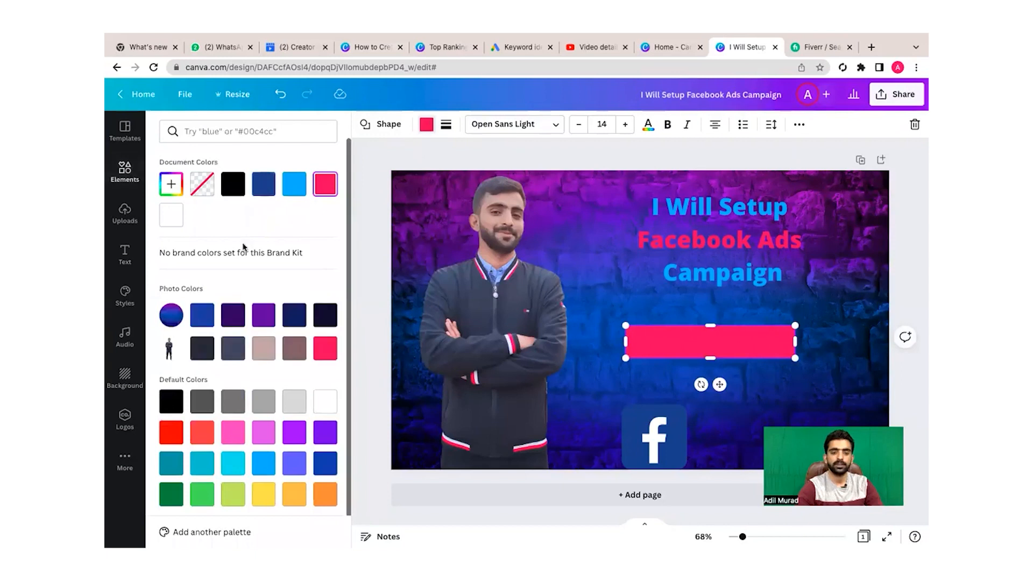
pyautogui.click(318, 404)
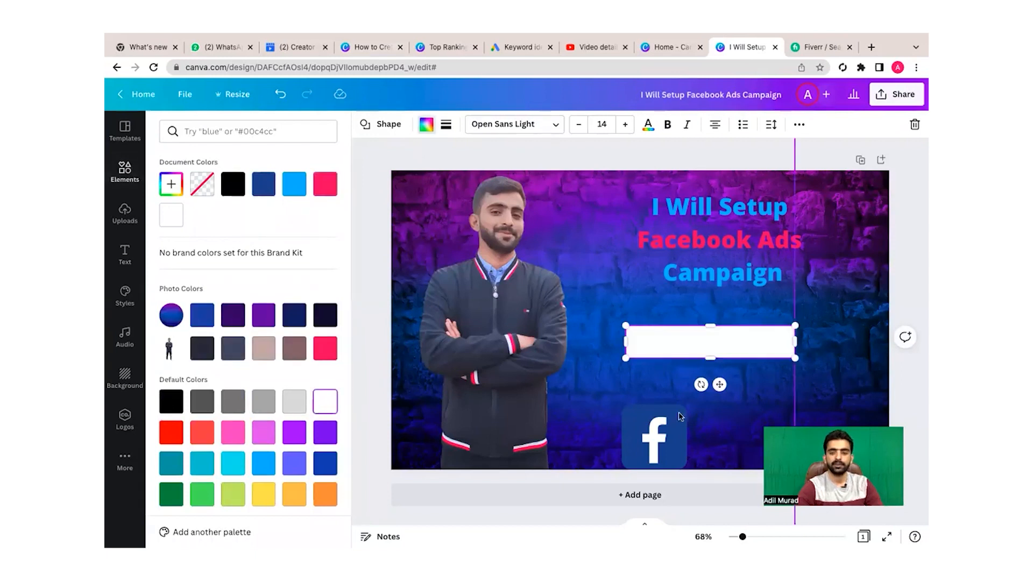
pyautogui.moveTo(720, 385); pyautogui.dragTo(728, 289)
pyautogui.click(747, 340)
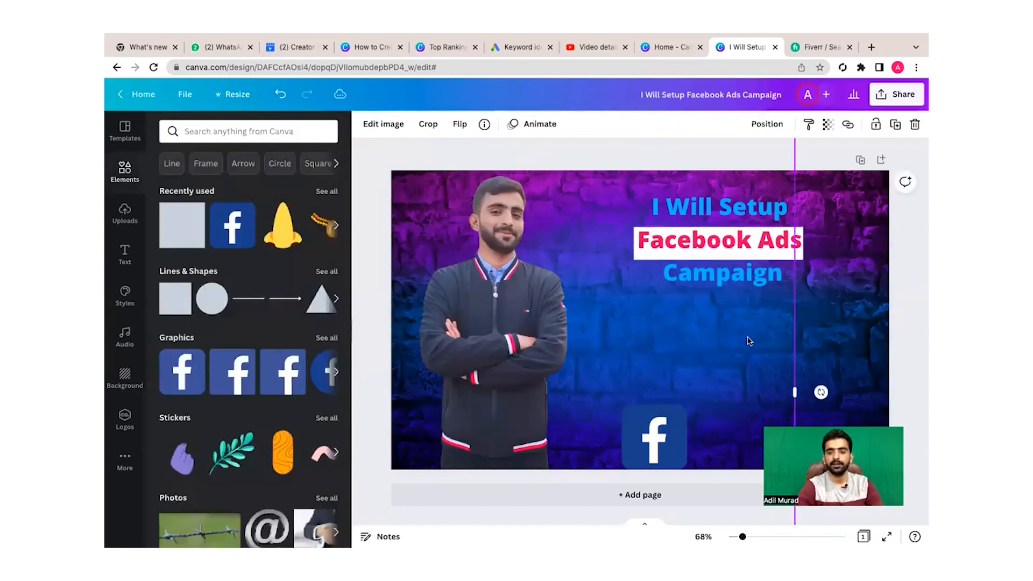
# - Nudge the white bar slightly up to center it behind "Facebook Ads"
pyautogui.click(714, 258)
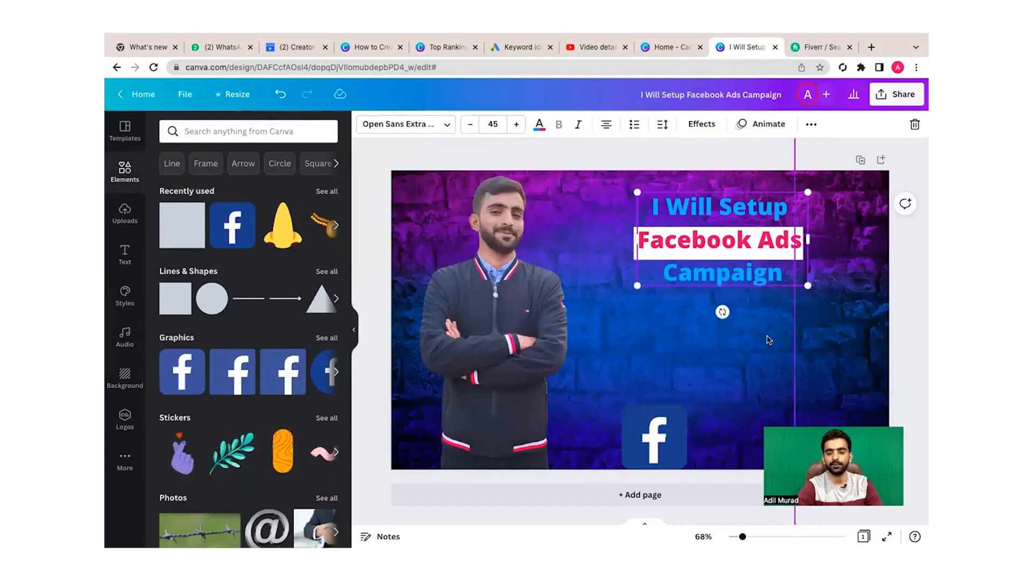
pyautogui.click(768, 340)
pyautogui.click(699, 254)
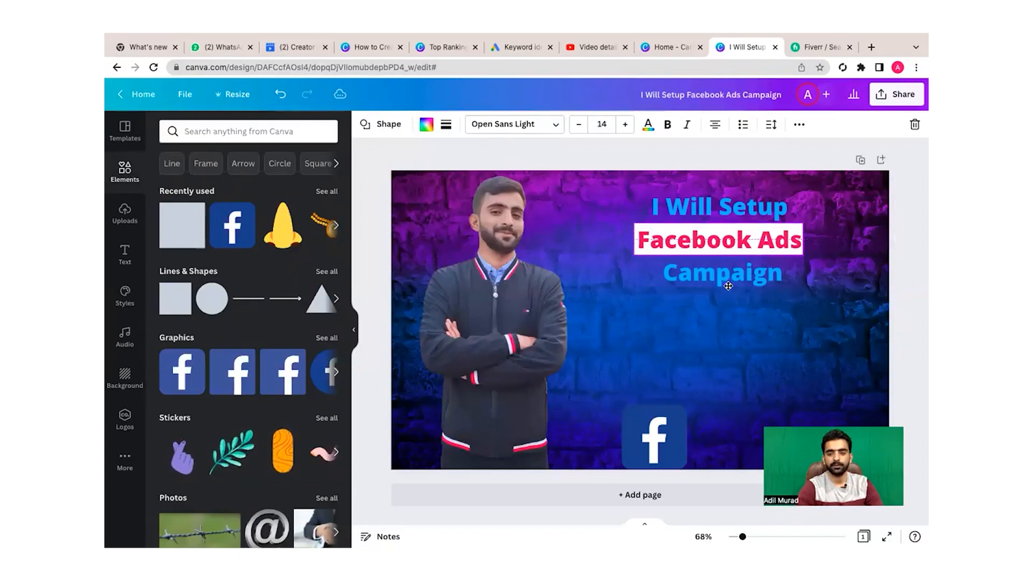
pyautogui.click(869, 277)
pyautogui.click(852, 279)
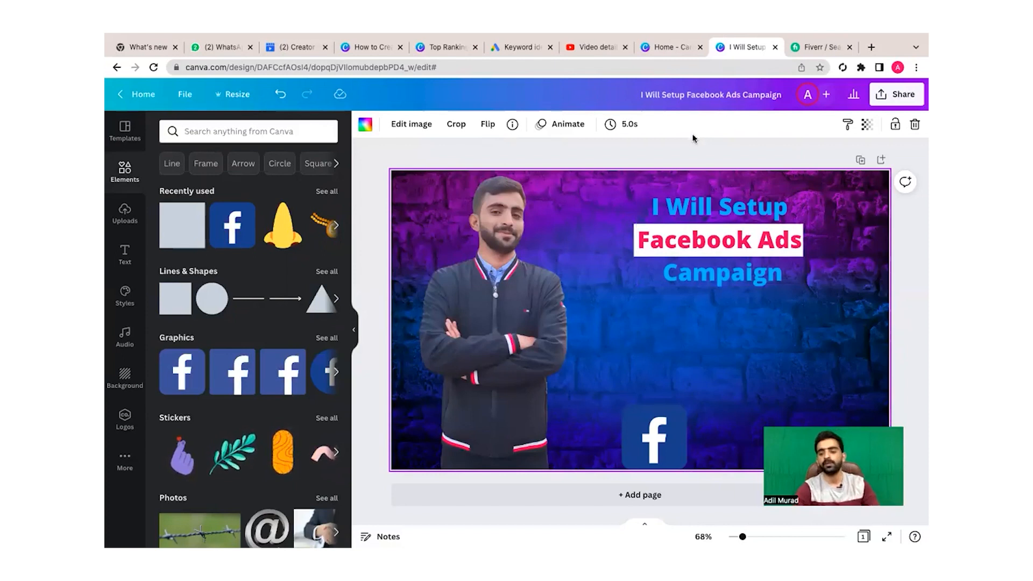
# - Consult the Fiverr gig images for reference and search Canva's elements for "logo"
pyautogui.click(815, 46)
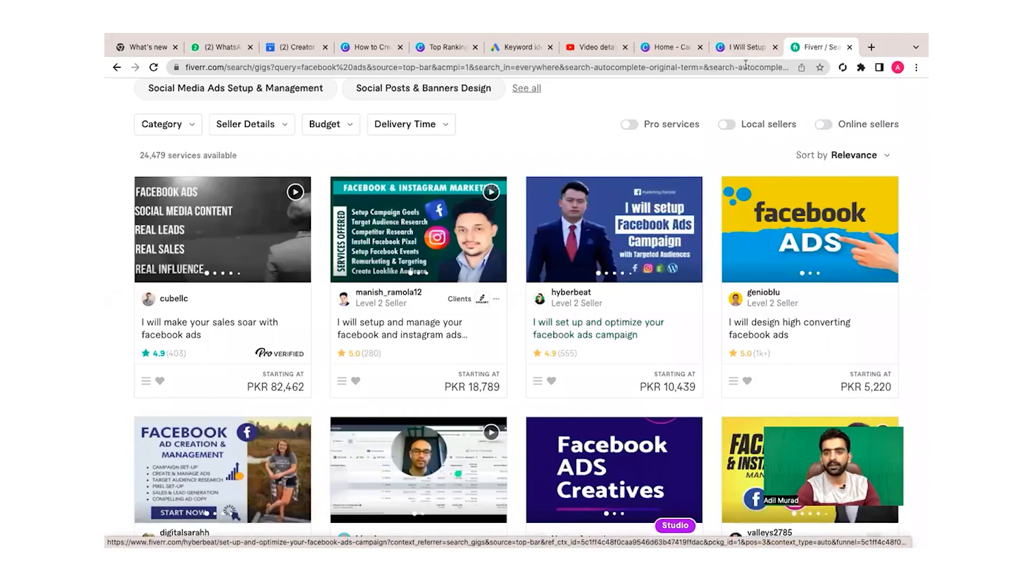
pyautogui.click(739, 47)
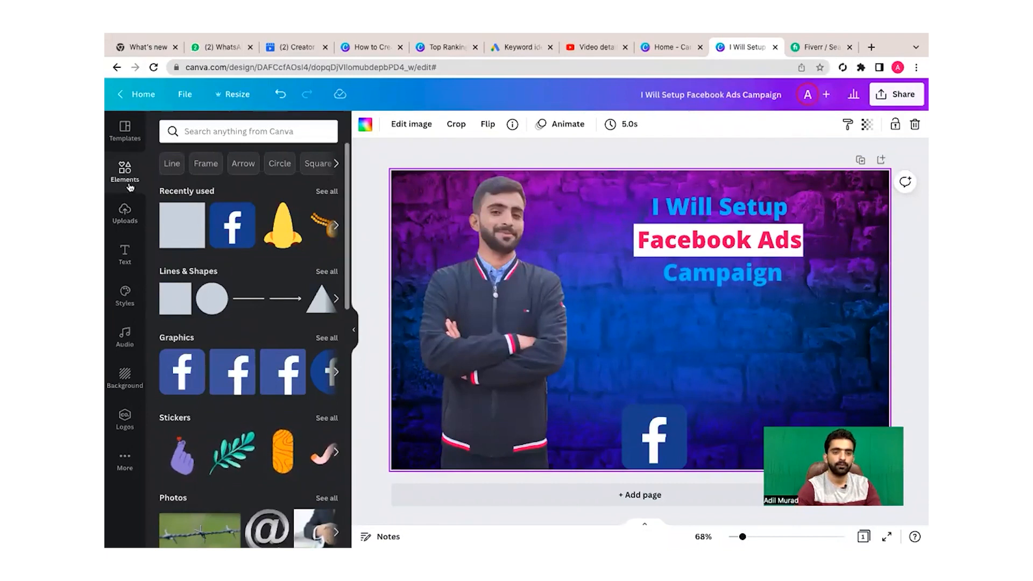
pyautogui.click(214, 129)
pyautogui.write('lo')
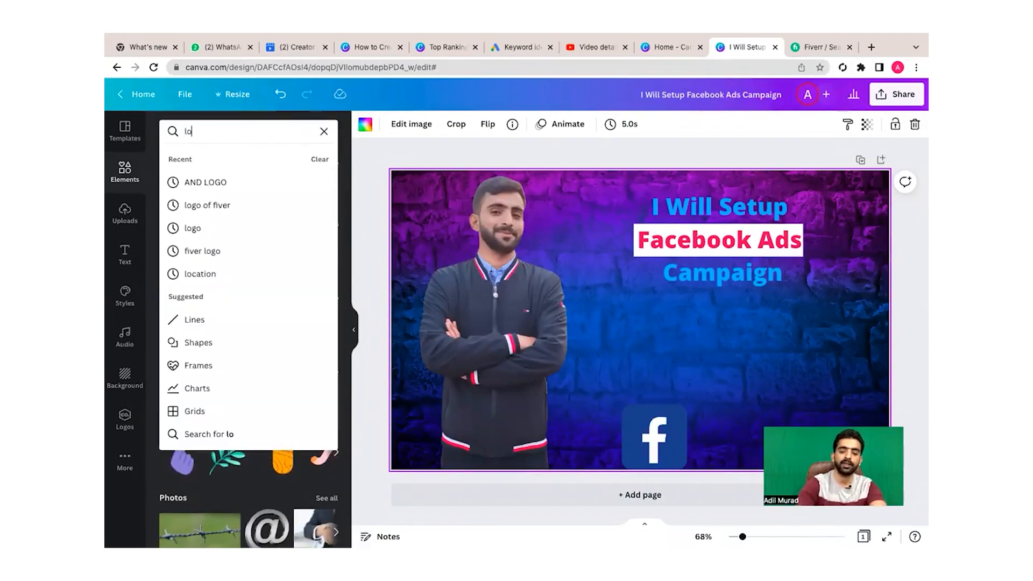
pyautogui.write('go')
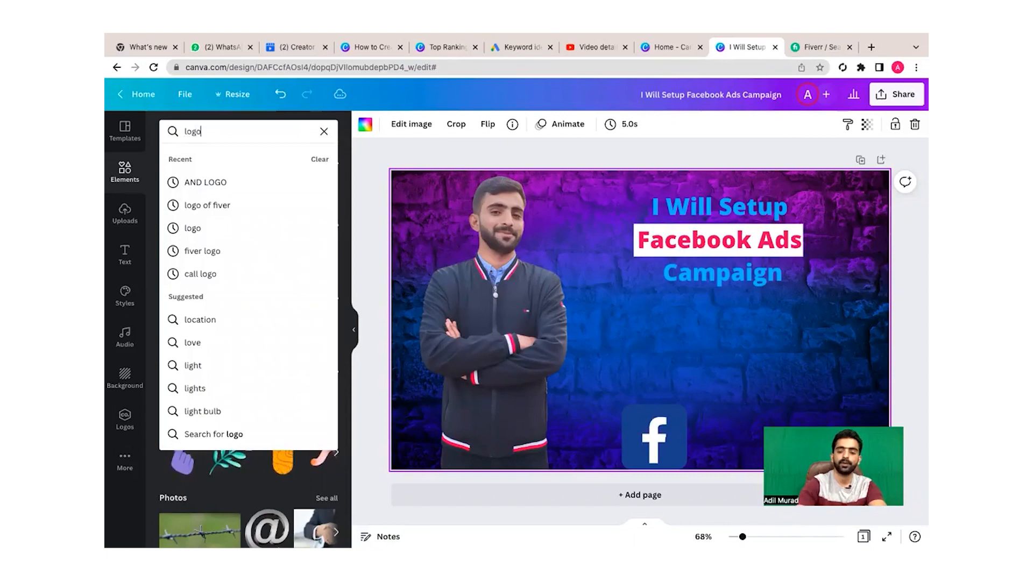
pyautogui.press('Return')
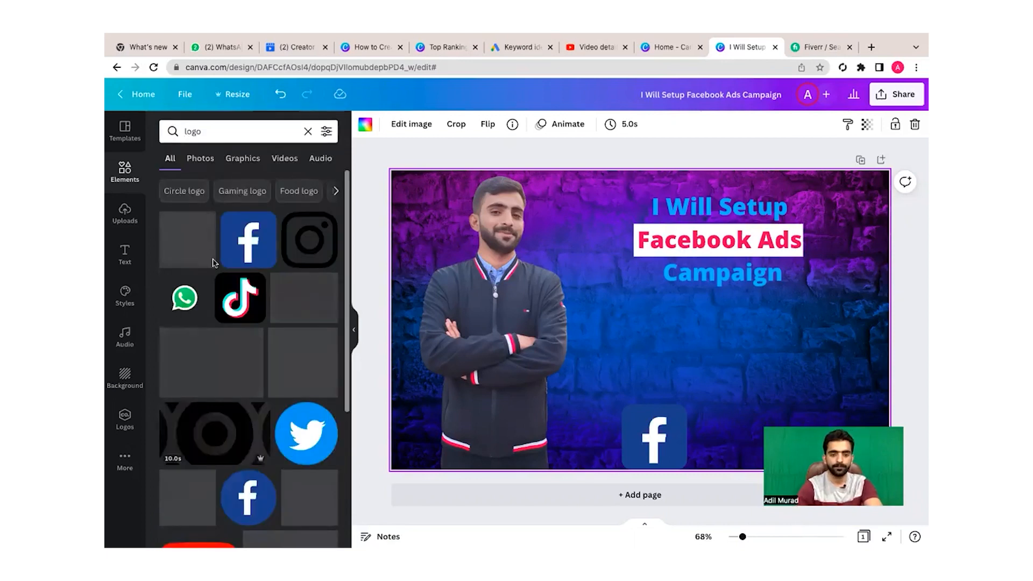
# - Search the elements for "facebook", add the round blue Facebook logo and shrink it to a small icon
pyautogui.click(308, 132)
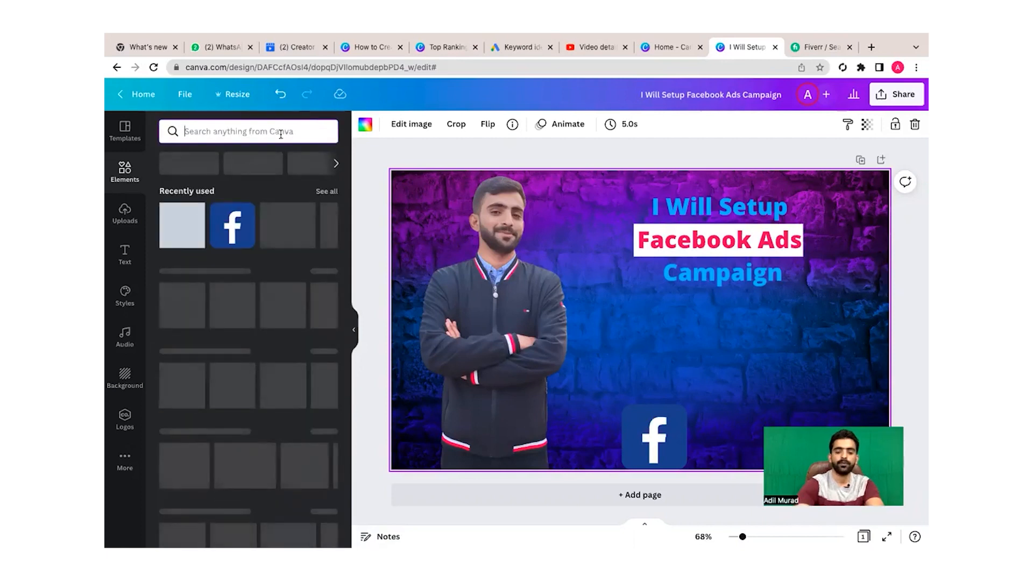
pyautogui.write('face')
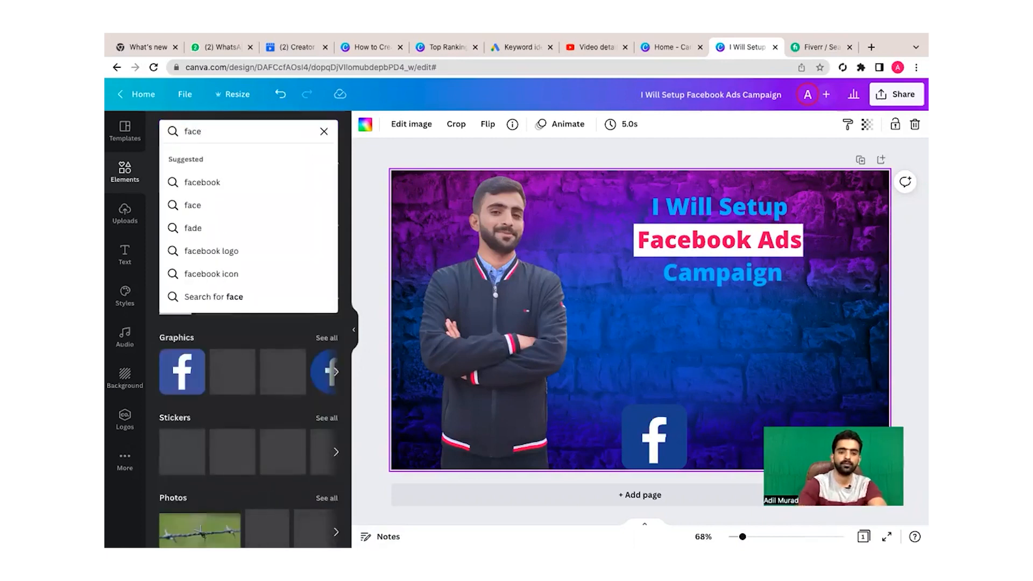
pyautogui.click(224, 186)
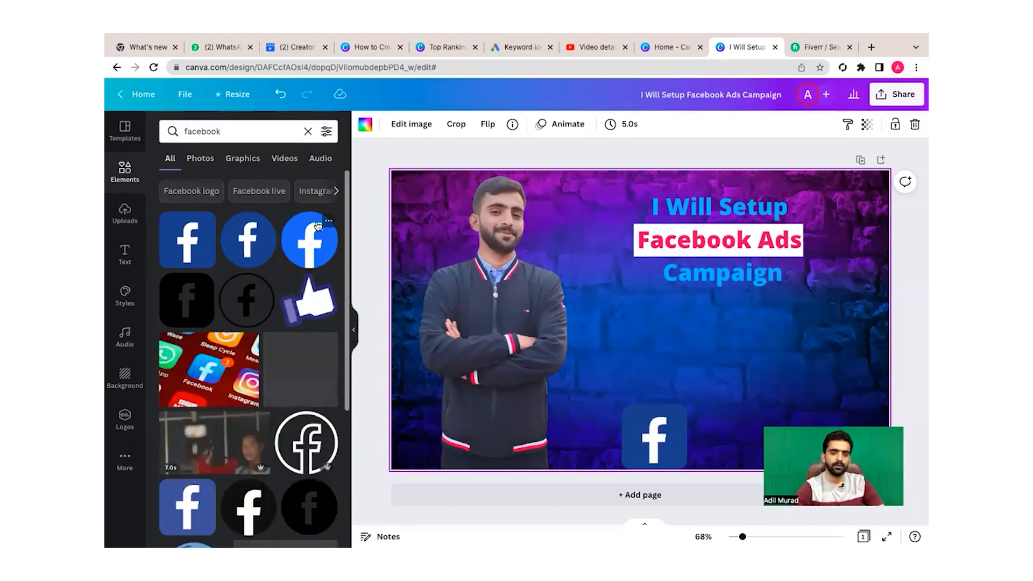
pyautogui.click(306, 250)
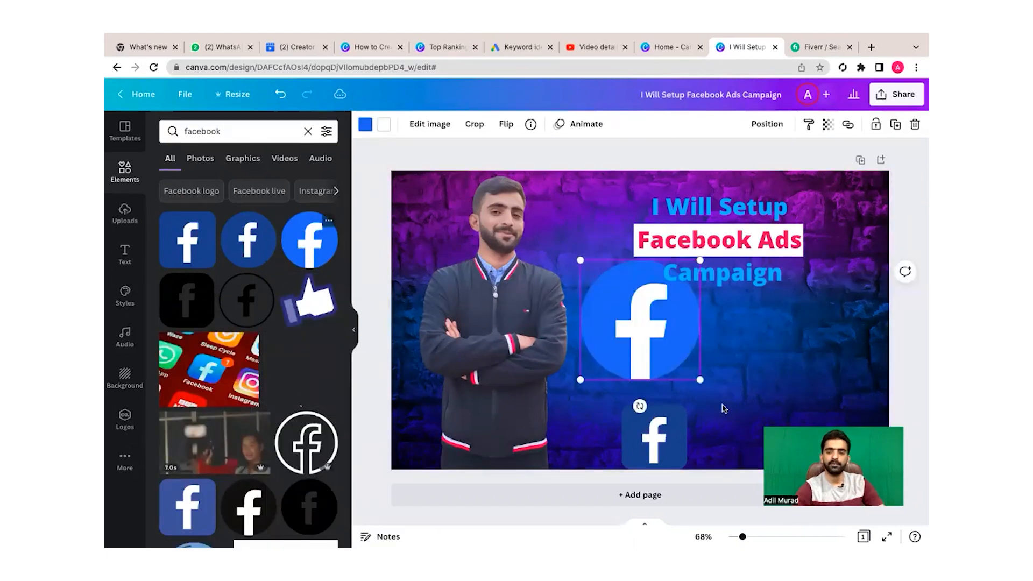
pyautogui.moveTo(698, 376); pyautogui.dragTo(645, 281)
# - Shift the heading and its white bar down, and place the round Facebook logo above the heading's left end
pyautogui.moveTo(709, 250); pyautogui.dragTo(703, 301)
pyautogui.click(734, 237)
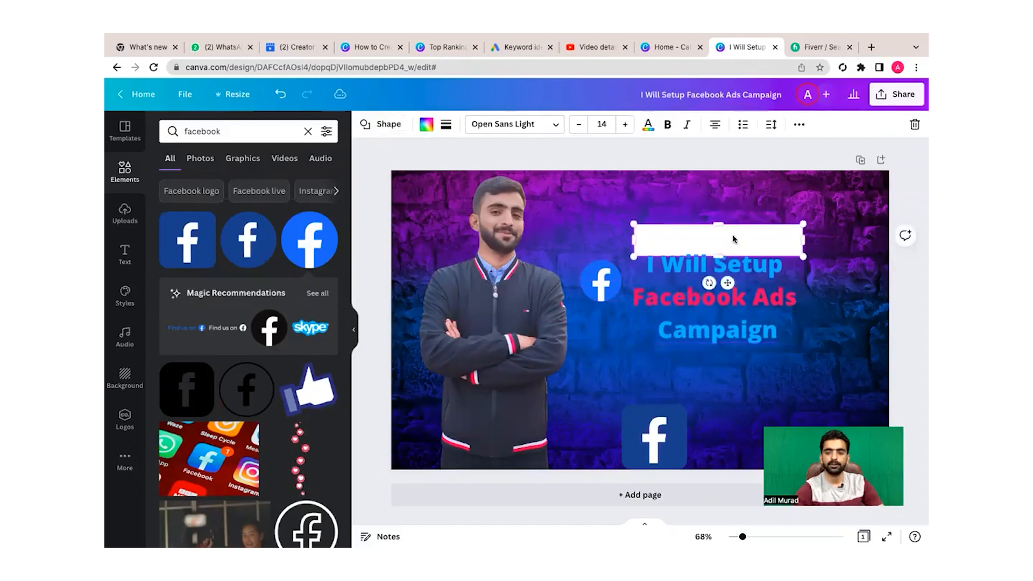
pyautogui.moveTo(733, 238); pyautogui.dragTo(735, 295)
pyautogui.moveTo(727, 339); pyautogui.dragTo(724, 339)
pyautogui.moveTo(600, 281); pyautogui.dragTo(654, 200)
# - Consult the Fiverr gig images and add a subheading reading "Marketing Partner" in the Canva design
pyautogui.click(809, 46)
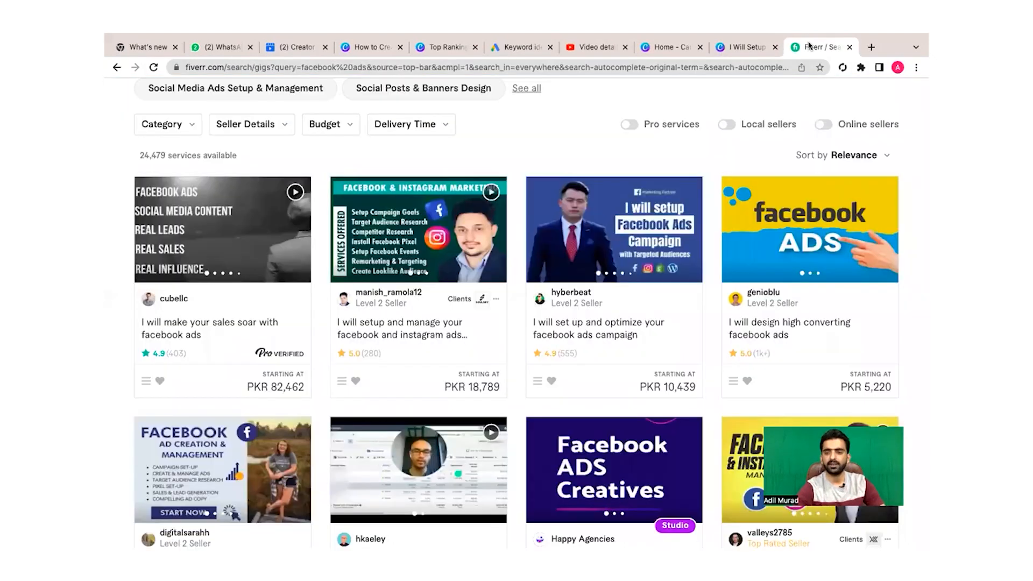
pyautogui.click(742, 48)
pyautogui.click(125, 253)
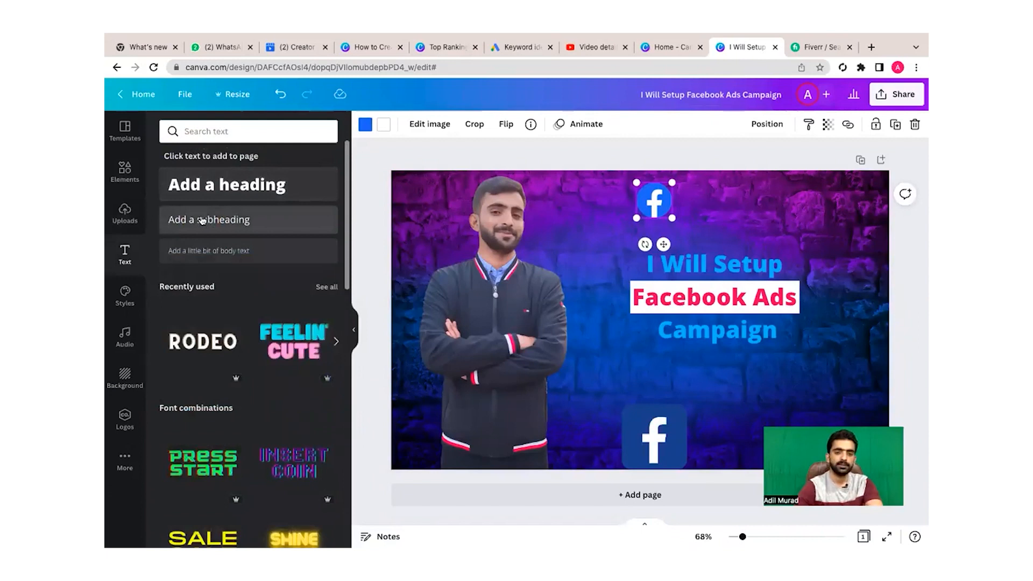
pyautogui.click(202, 220)
pyautogui.write('Mar')
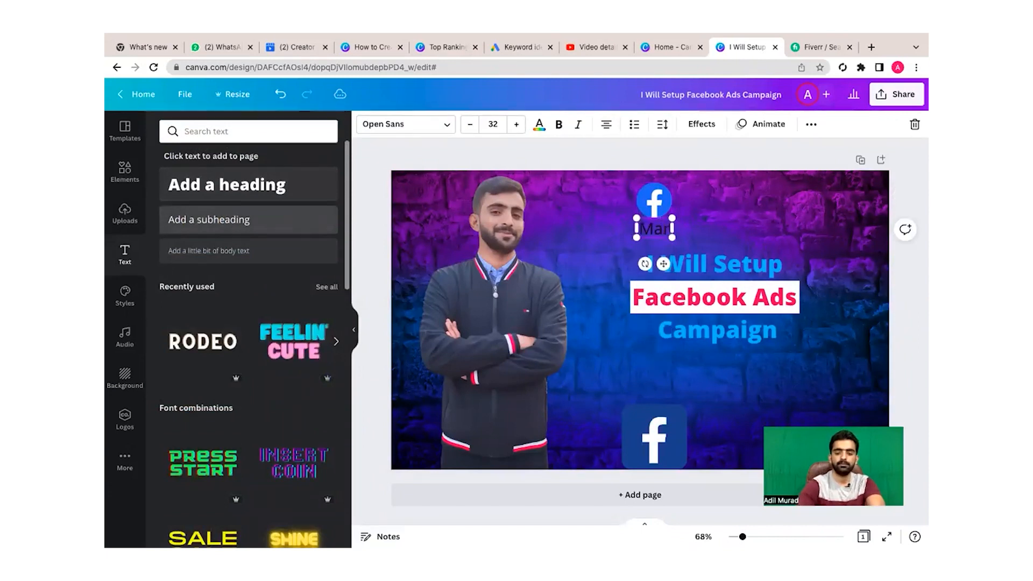
pyautogui.write('keting Partner')
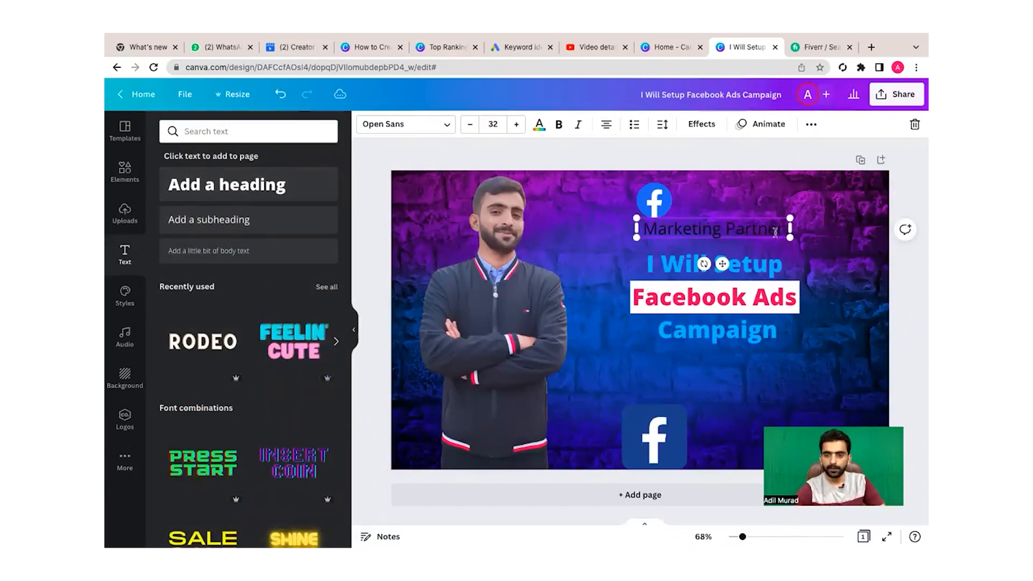
# - Make "Marketing Partner" bold, widen its text box and move it beside the round Facebook logo
pyautogui.press('Escape')
pyautogui.hotkey('ctrl', 'b')
pyautogui.moveTo(790, 239); pyautogui.dragTo(822, 239)
pyautogui.moveTo(739, 263); pyautogui.dragTo(758, 238)
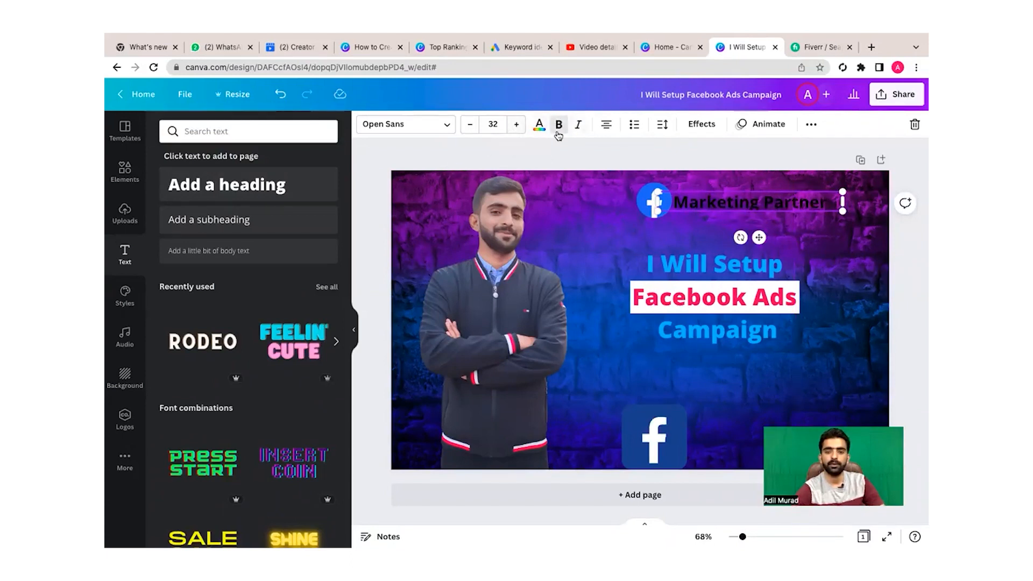
# - Colour the "Marketing Partner" text, trying green and red before settling on the default yellow
pyautogui.click(539, 126)
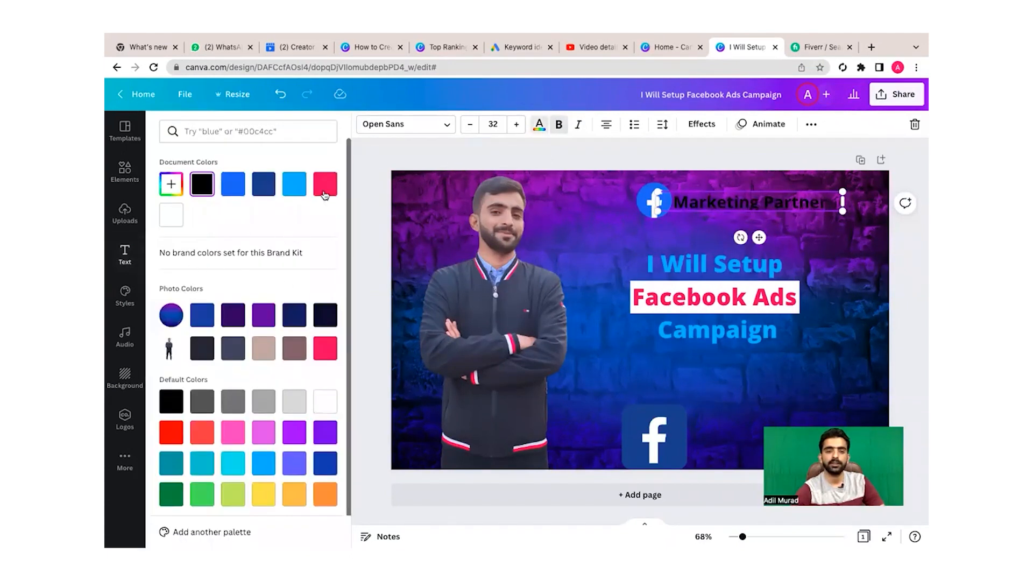
pyautogui.click(171, 495)
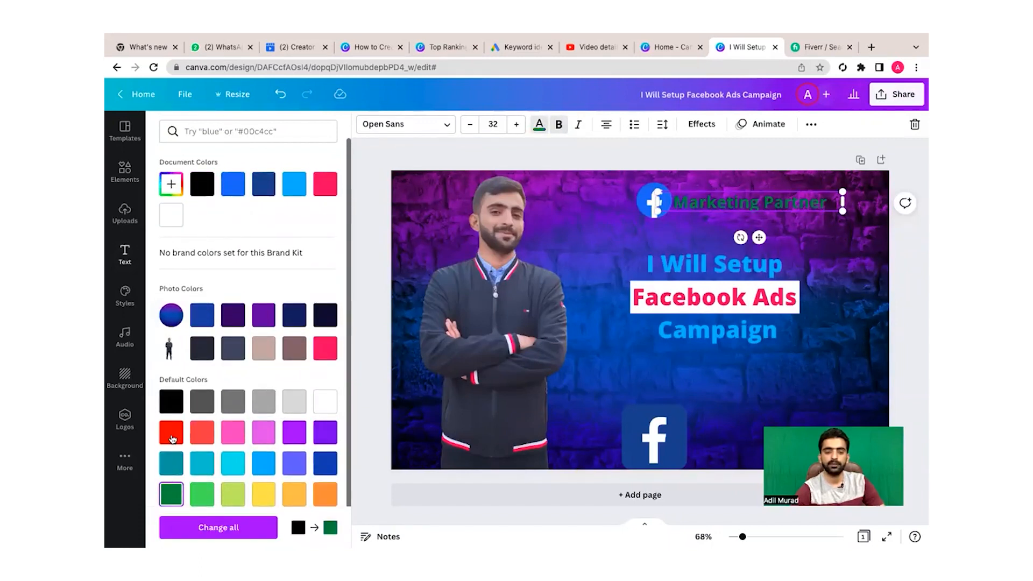
pyautogui.click(172, 439)
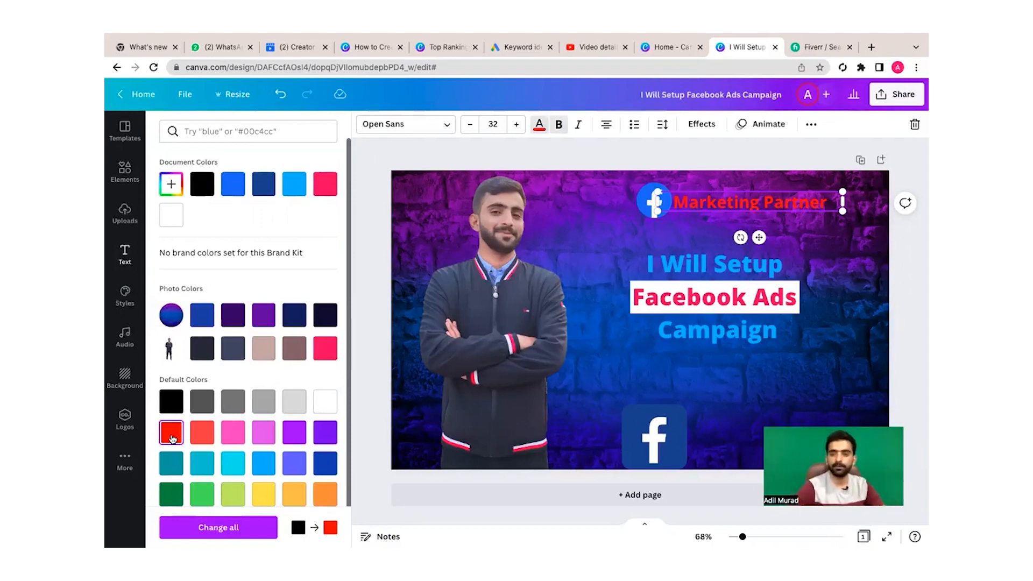
pyautogui.click(181, 401)
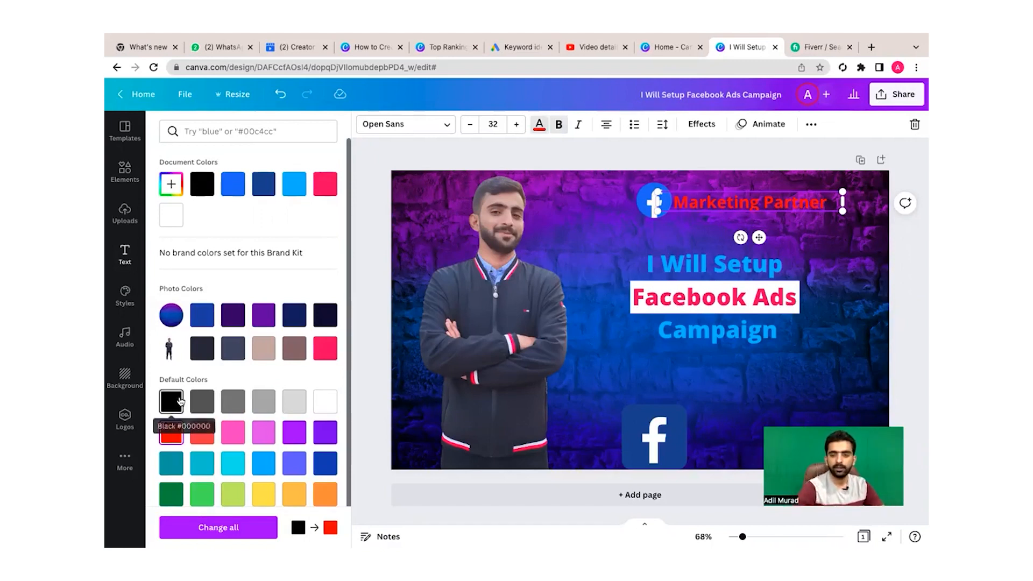
pyautogui.click(175, 436)
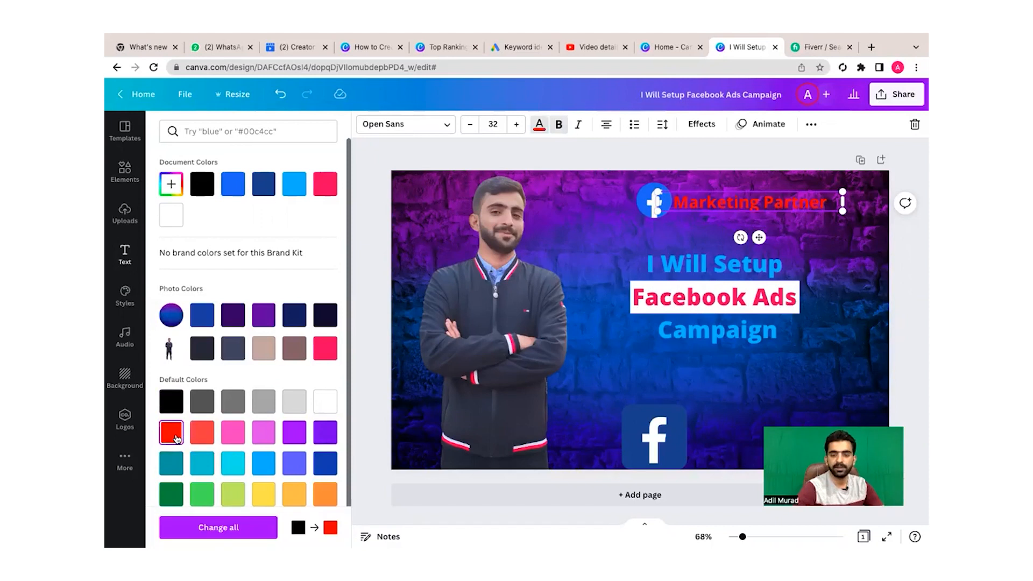
pyautogui.click(265, 491)
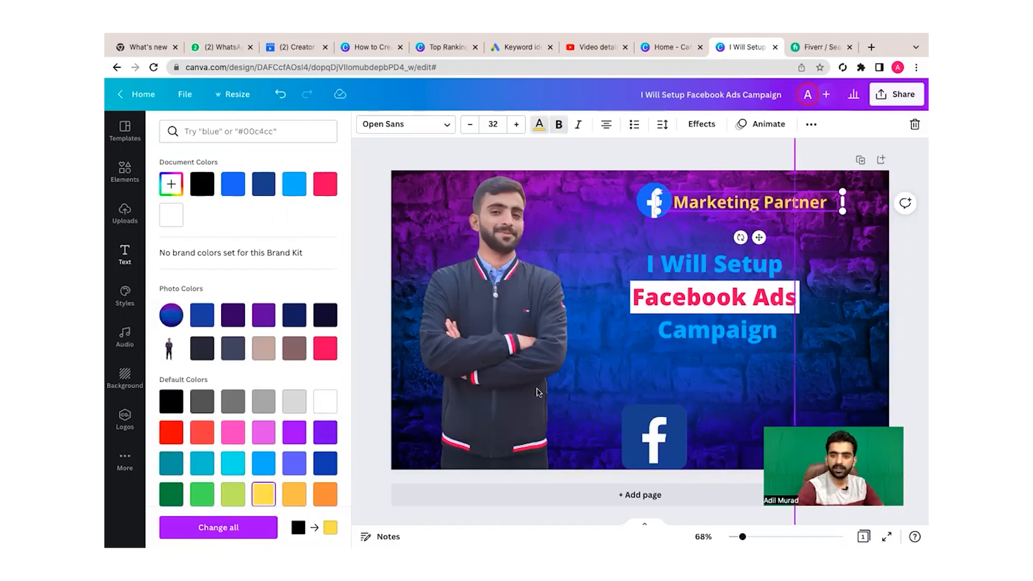
pyautogui.click(833, 340)
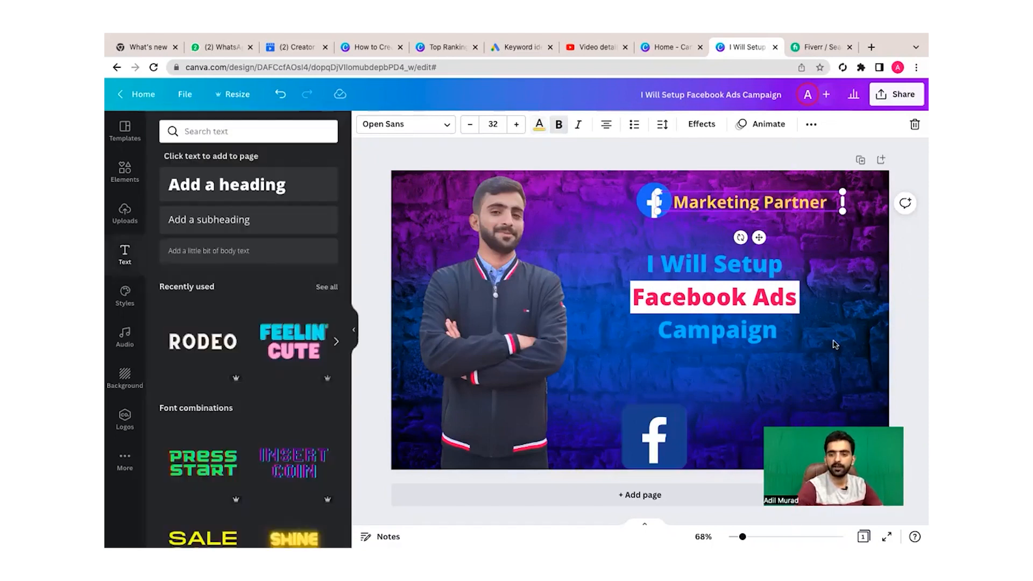
pyautogui.click(833, 345)
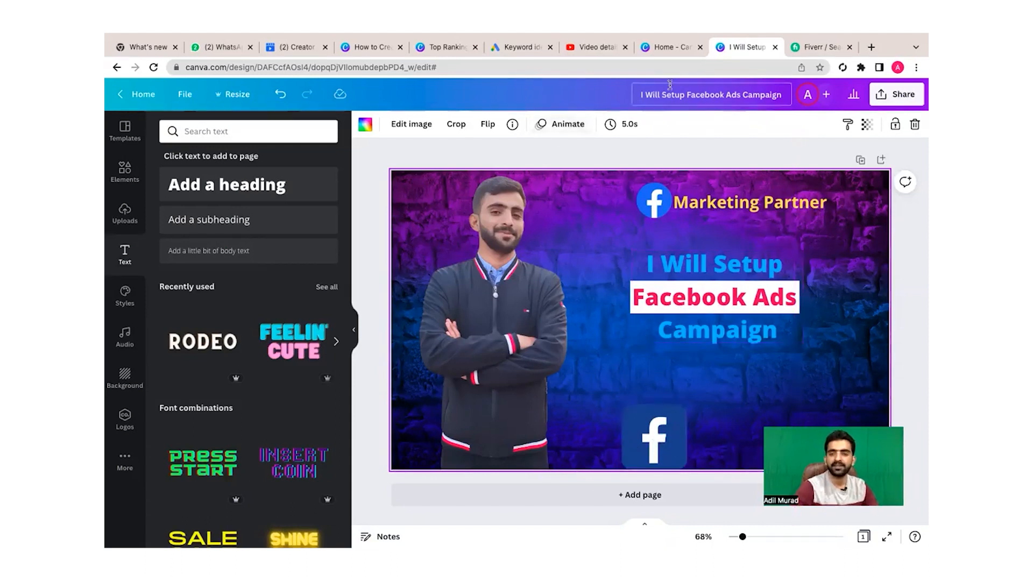
# - Consult the Fiverr gig images, then add a subheading reading "With Targeted Audience" in the Canva design and place it directly below "Campaign"
pyautogui.click(813, 50)
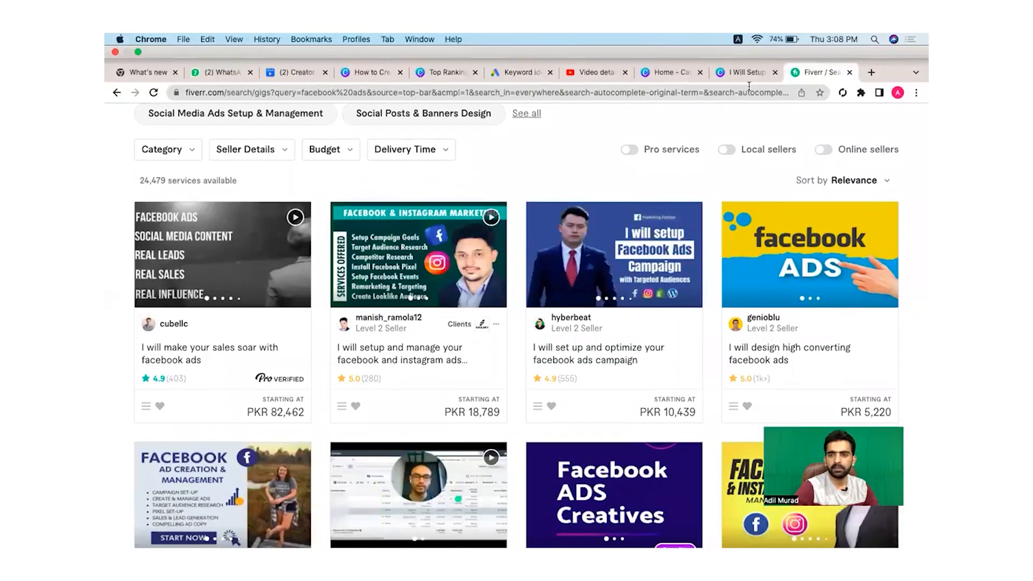
pyautogui.click(752, 78)
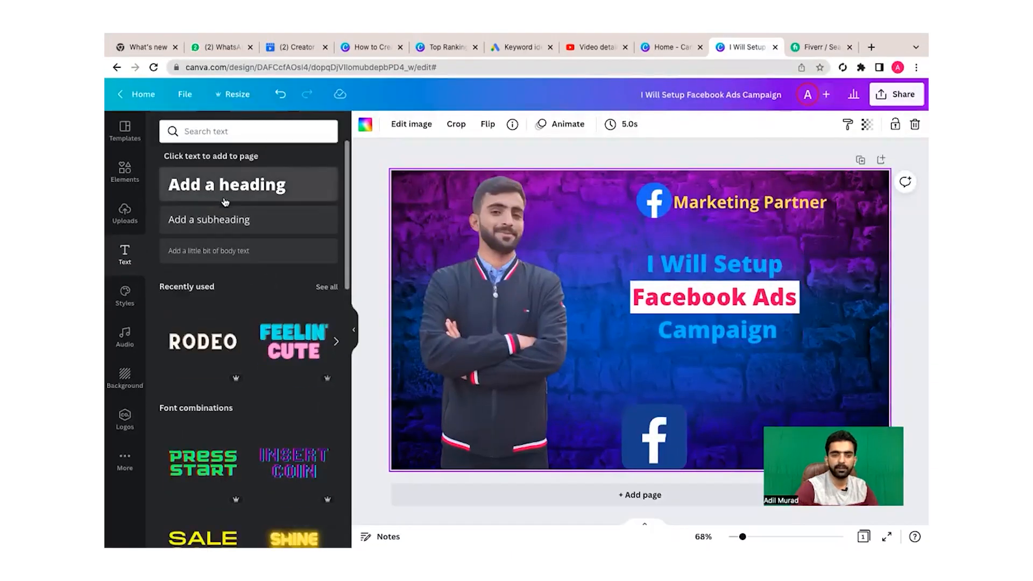
pyautogui.click(202, 219)
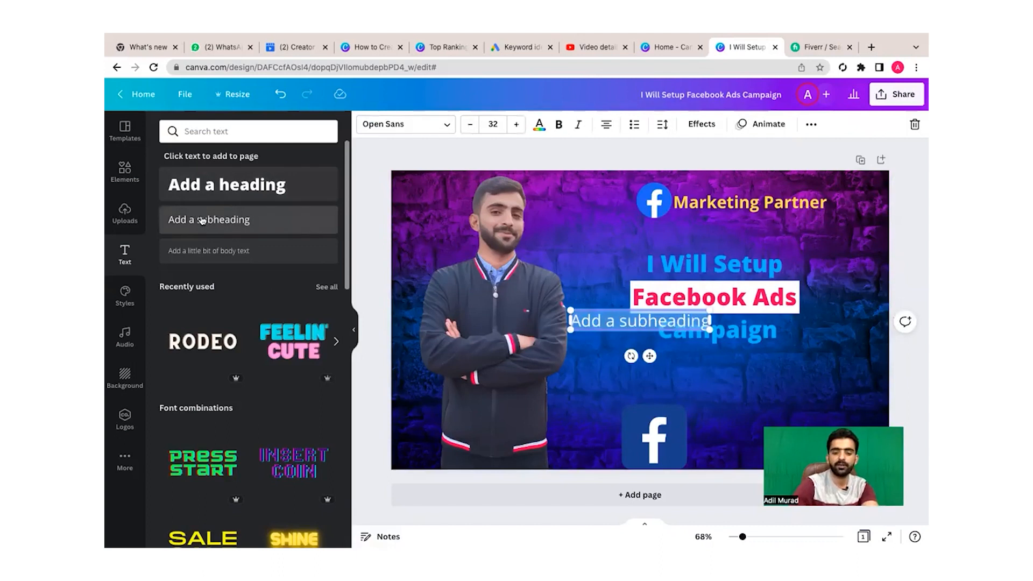
pyautogui.write('With T')
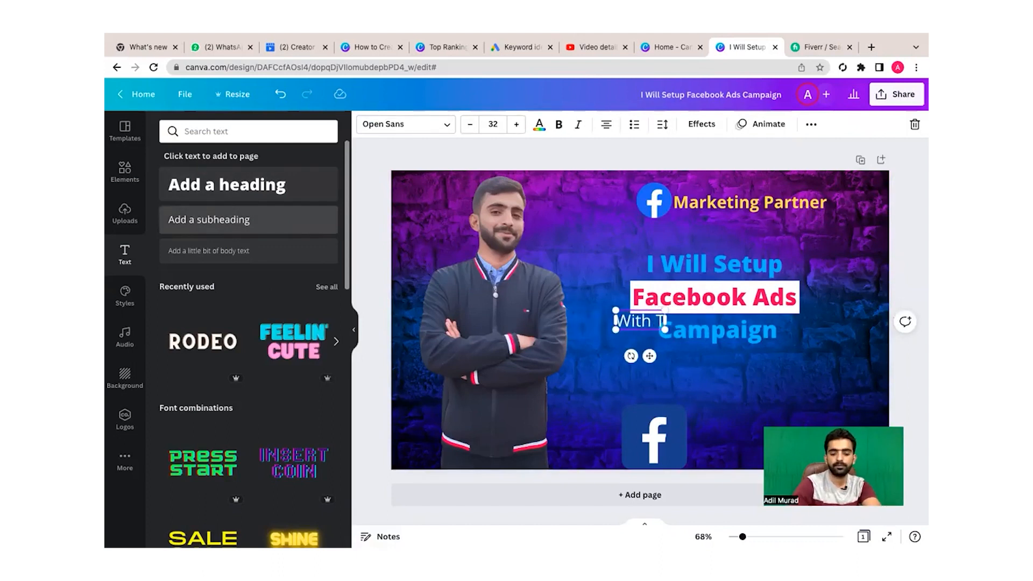
pyautogui.write('argeted Audience')
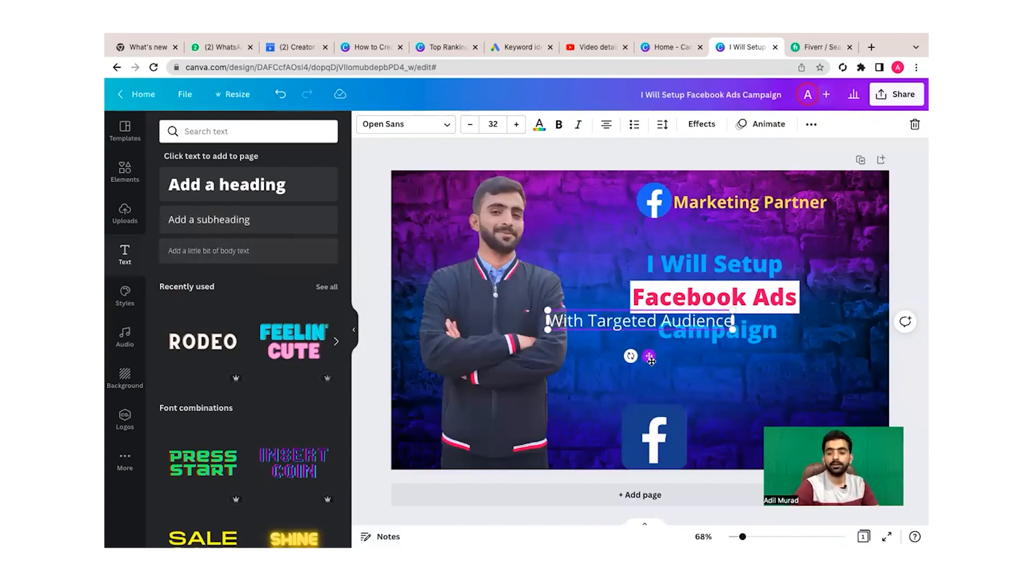
pyautogui.moveTo(650, 358); pyautogui.dragTo(731, 399)
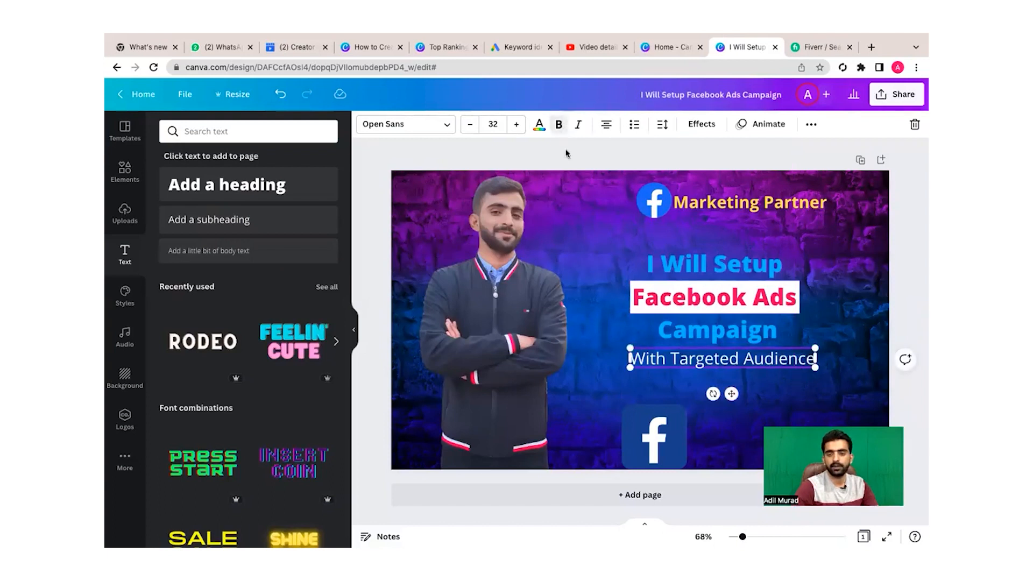
# - Make "With Targeted Audience" bold and colour it bright green after trying the yellow, lime and dark green swatches
pyautogui.click(611, 382)
pyautogui.click(666, 360)
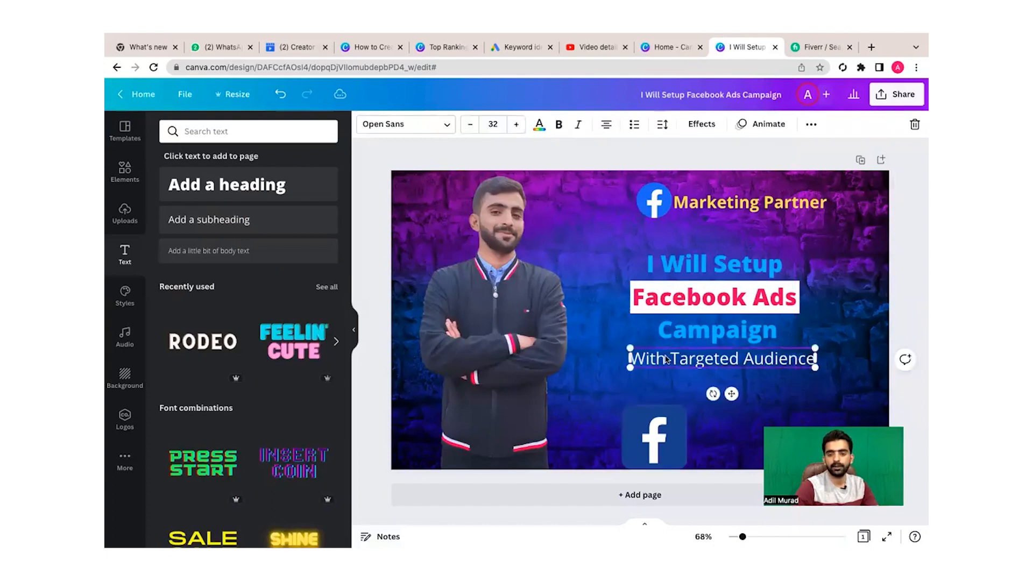
pyautogui.click(539, 126)
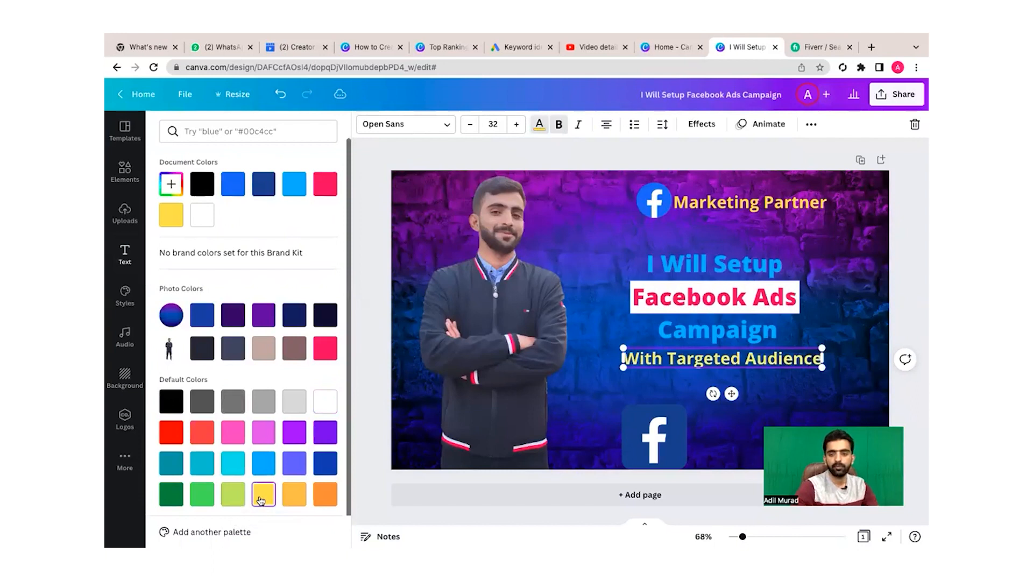
pyautogui.click(236, 502)
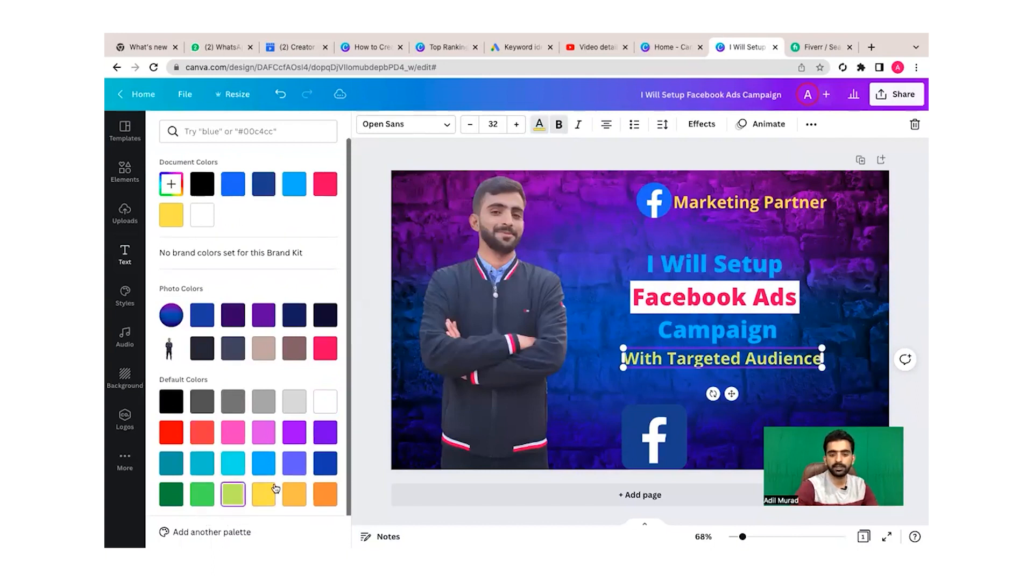
pyautogui.click(210, 499)
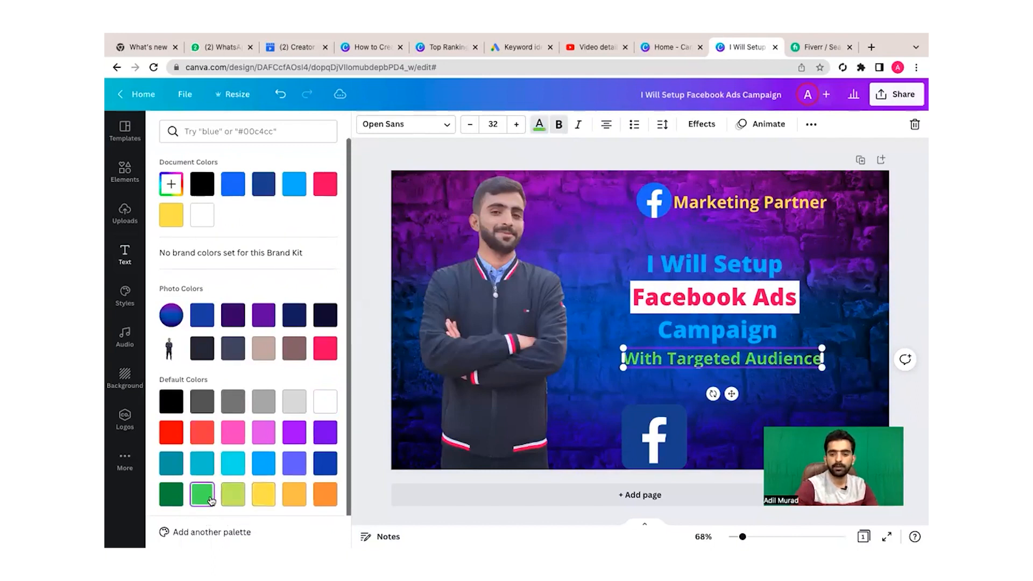
pyautogui.click(172, 492)
pyautogui.click(202, 501)
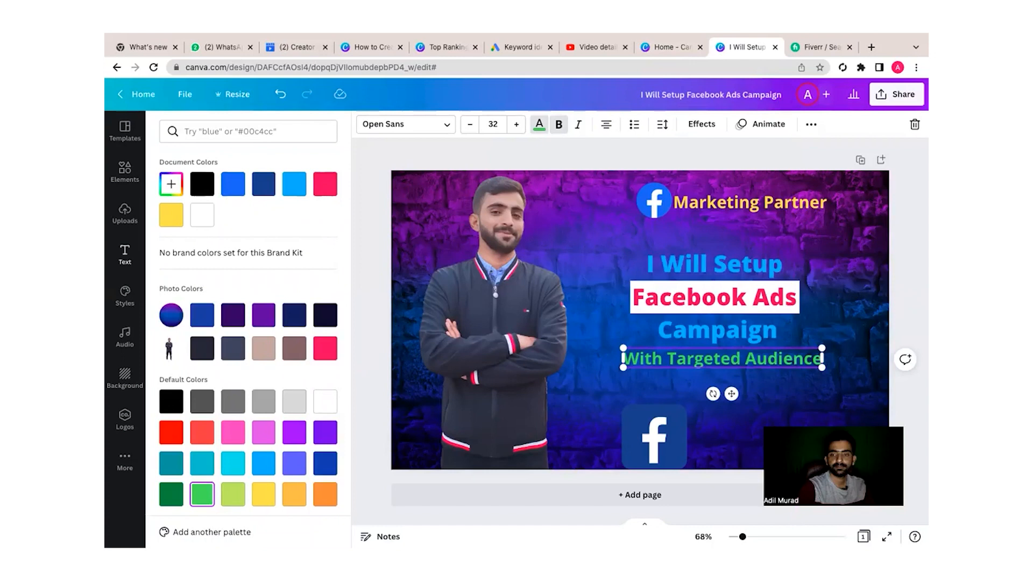
# - Add a blank second page to the design and return to the first page
pyautogui.click(640, 494)
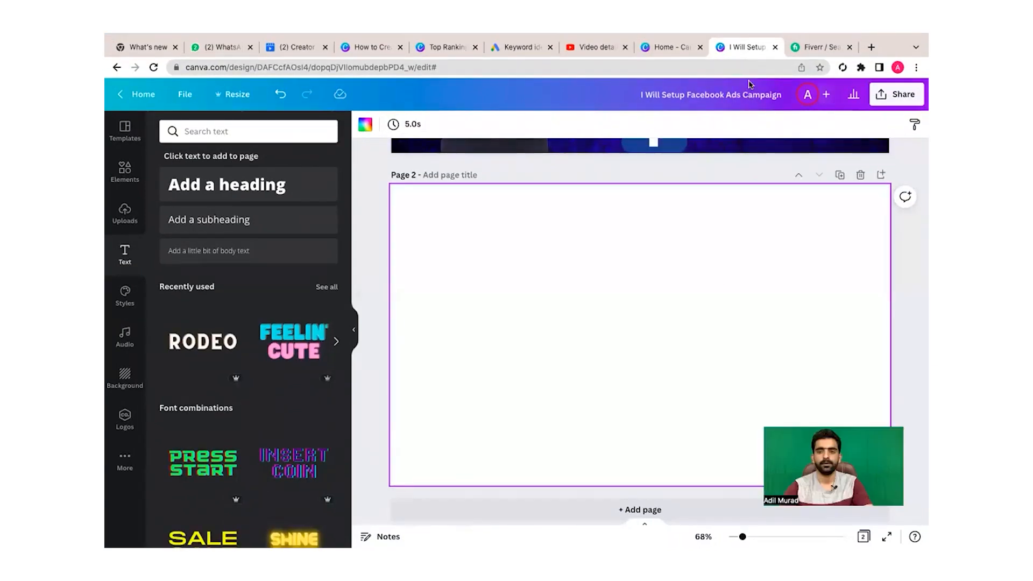
pyautogui.scroll(5, 756, 155)
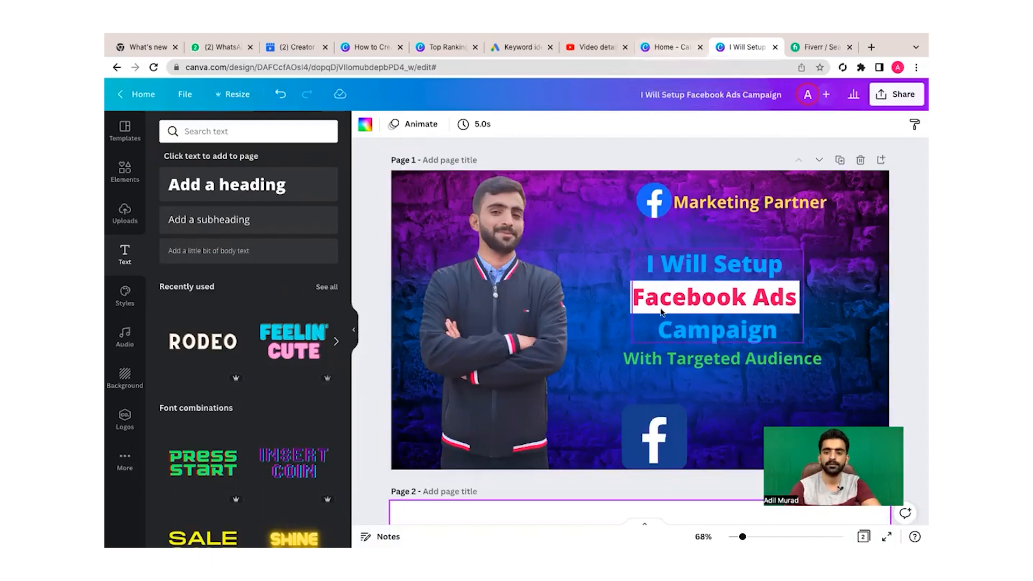
# - Check the icon row on the Fiverr gig image, then slightly shrink the square Facebook logo in Canva and move it towards the portrait
pyautogui.click(811, 51)
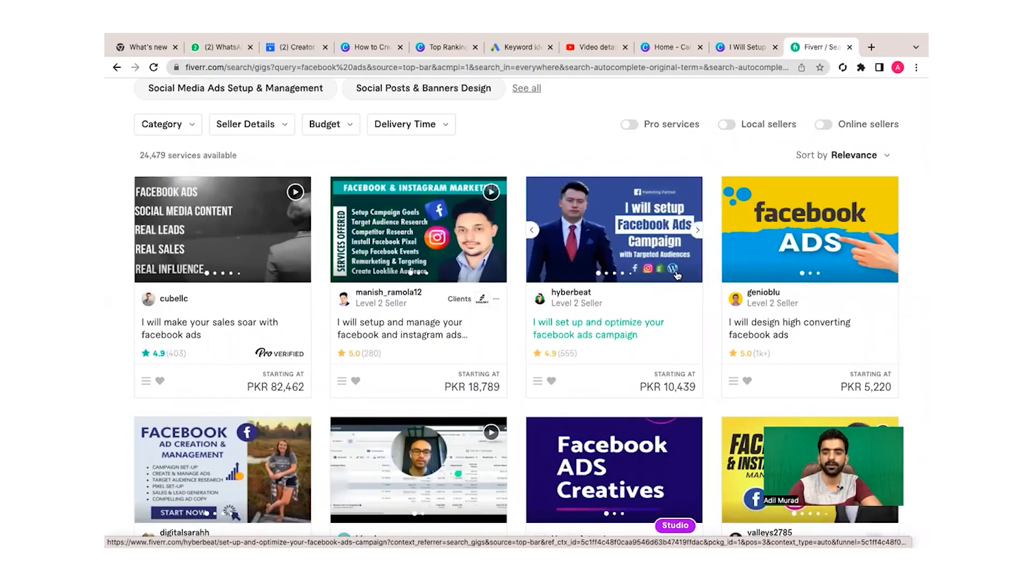
pyautogui.click(746, 54)
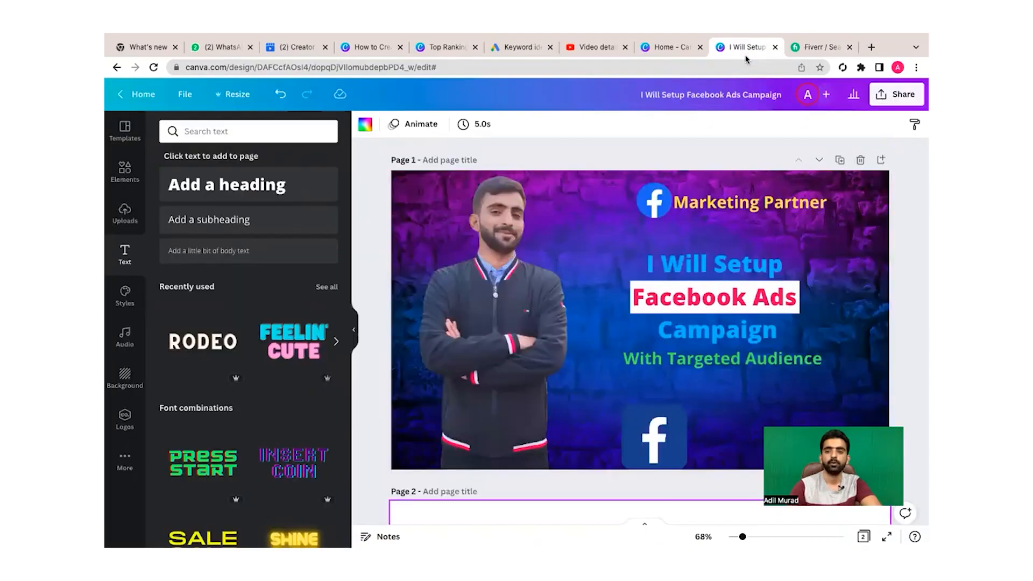
pyautogui.click(673, 424)
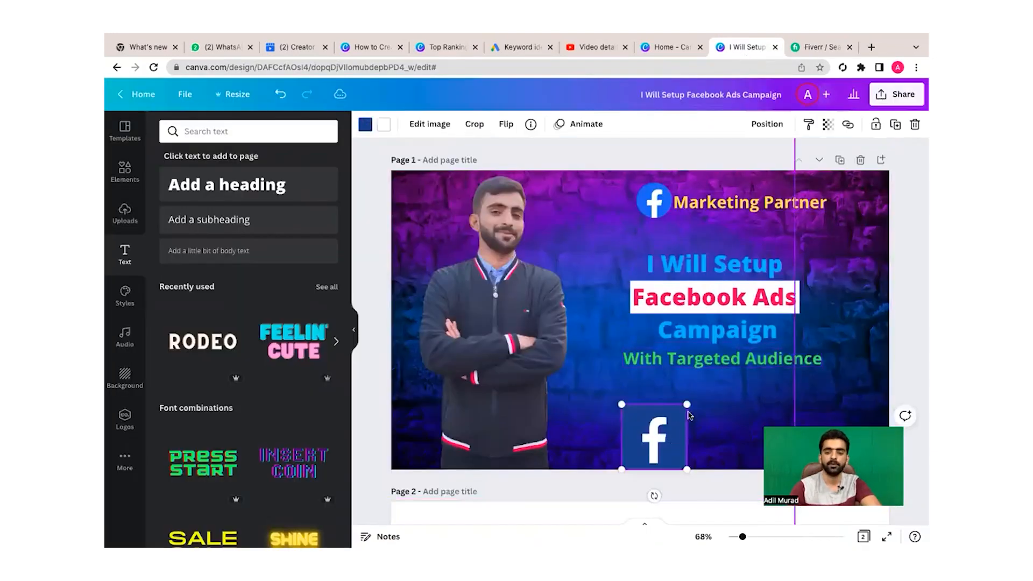
pyautogui.moveTo(687, 406); pyautogui.dragTo(681, 417)
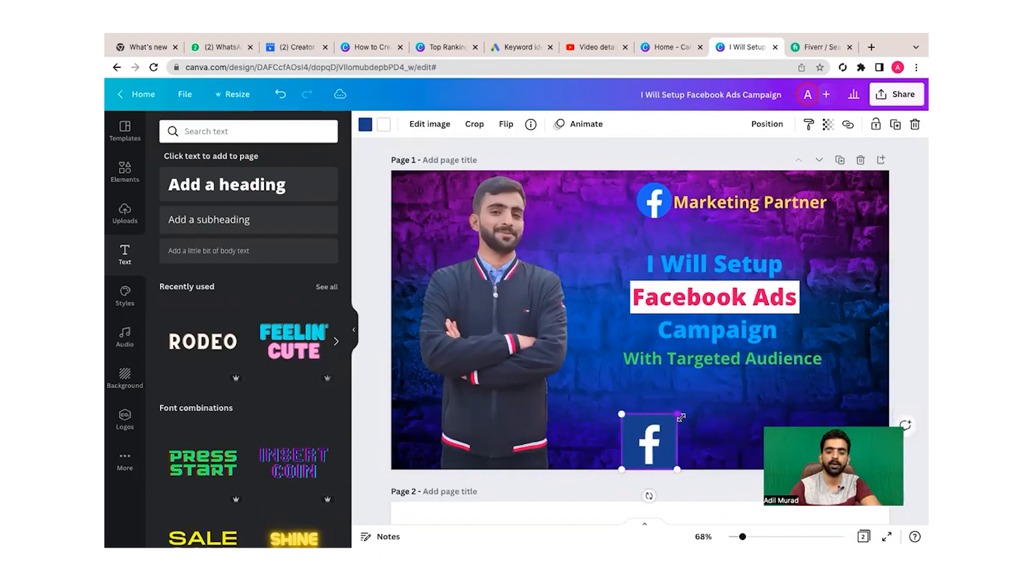
pyautogui.moveTo(656, 450); pyautogui.dragTo(638, 447)
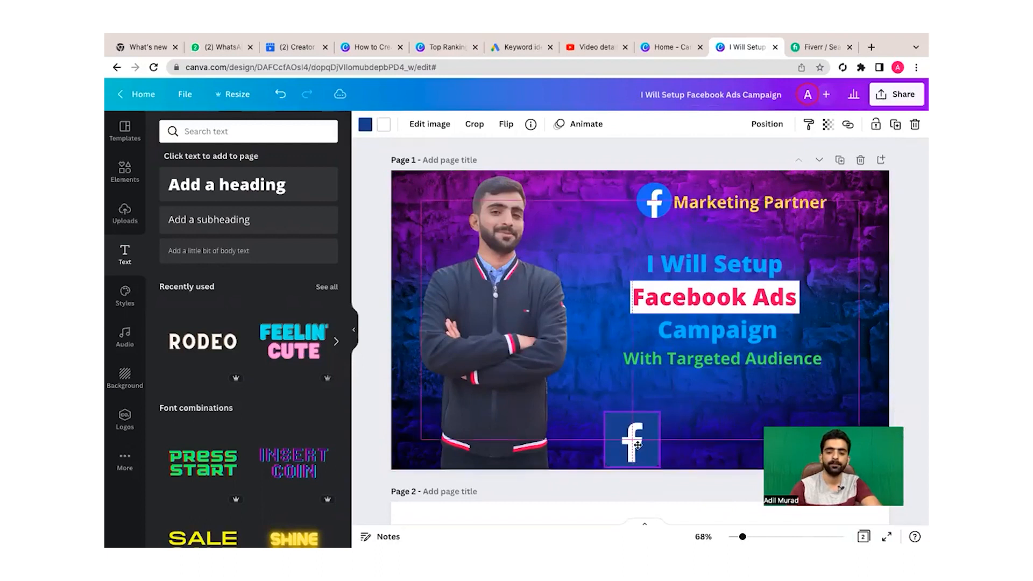
# - Search the elements for "Shopify", add the green bag logo and place it at icon size to the right of the square Facebook logo
pyautogui.click(125, 171)
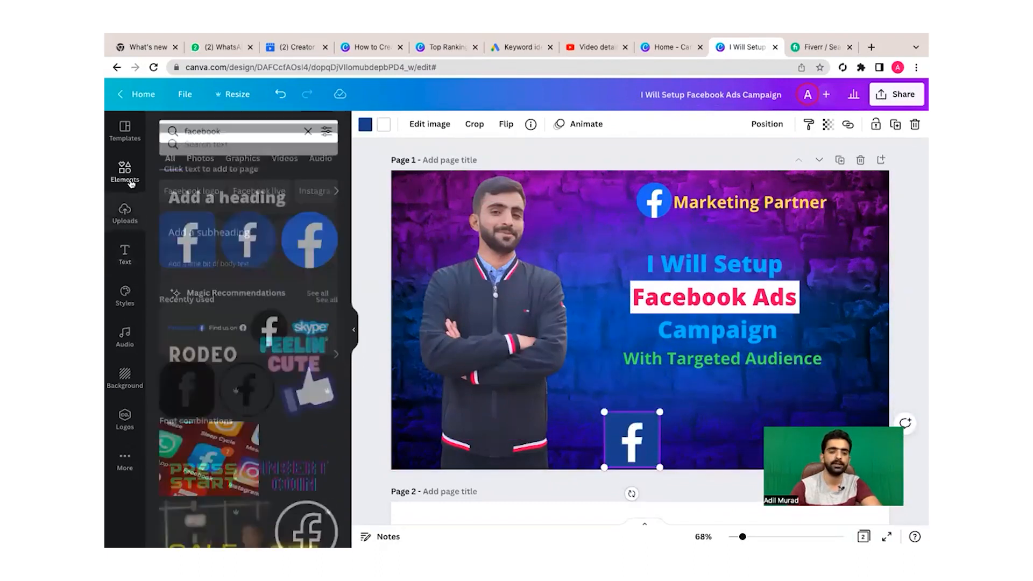
pyautogui.click(308, 131)
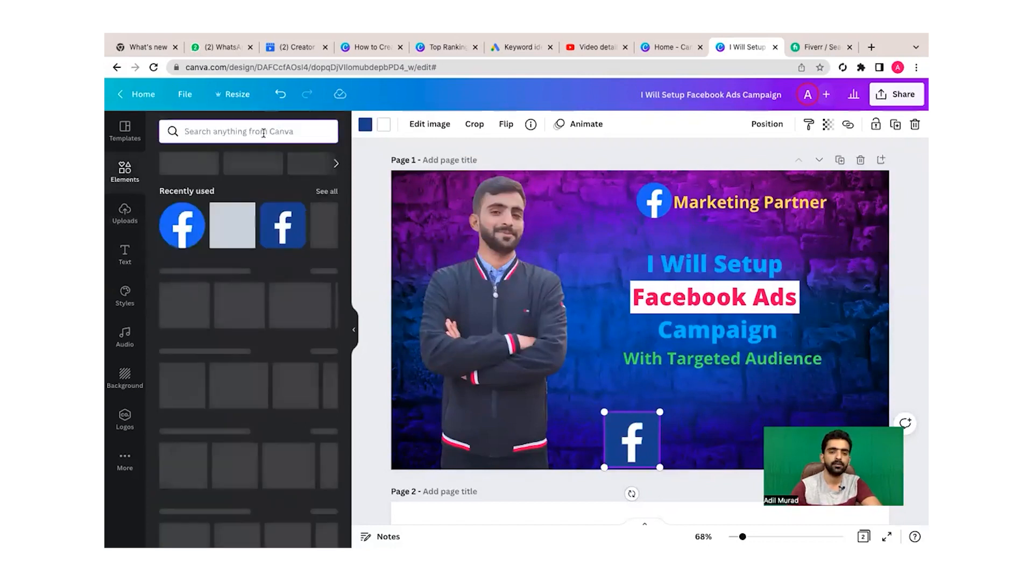
pyautogui.click(263, 131)
pyautogui.write('Shopify')
pyautogui.press('Return')
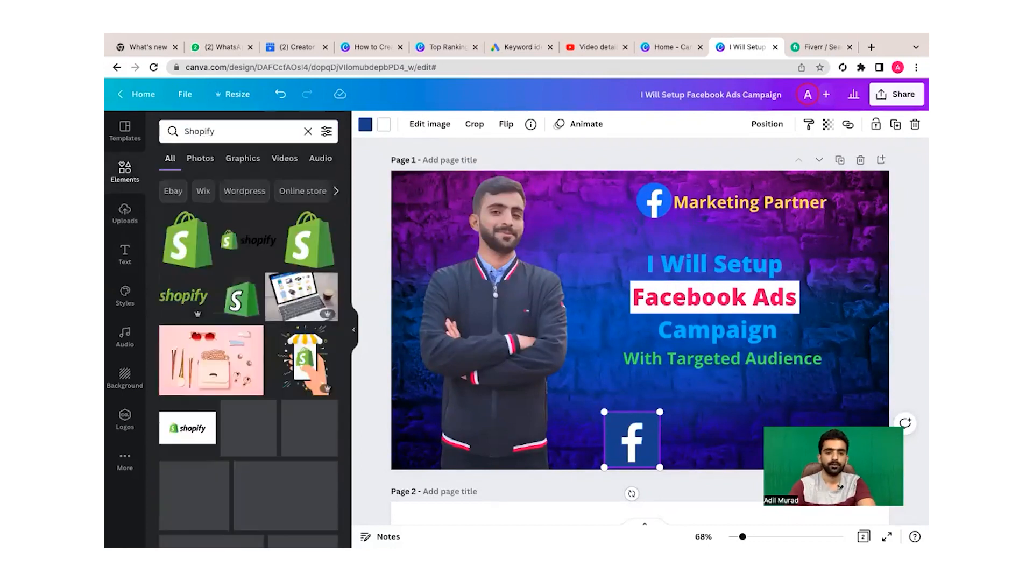
pyautogui.click(316, 245)
pyautogui.moveTo(624, 323); pyautogui.dragTo(696, 447)
pyautogui.rightClick(720, 415)
pyautogui.click(720, 416)
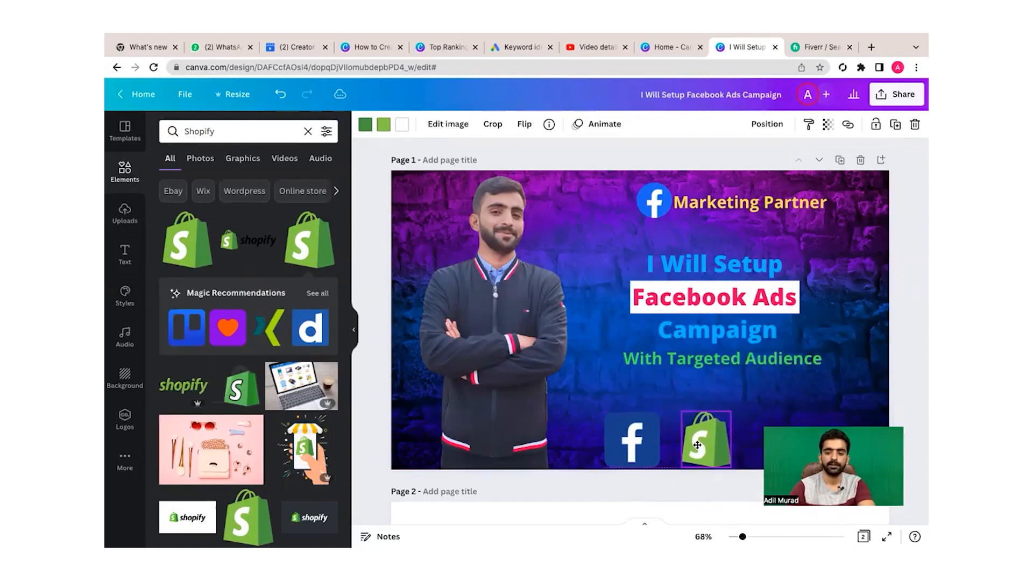
# - Search the elements for WordPress, add the round blue logo and place it at icon size to the right of the Shopify bag
pyautogui.click(308, 132)
pyautogui.write('web')
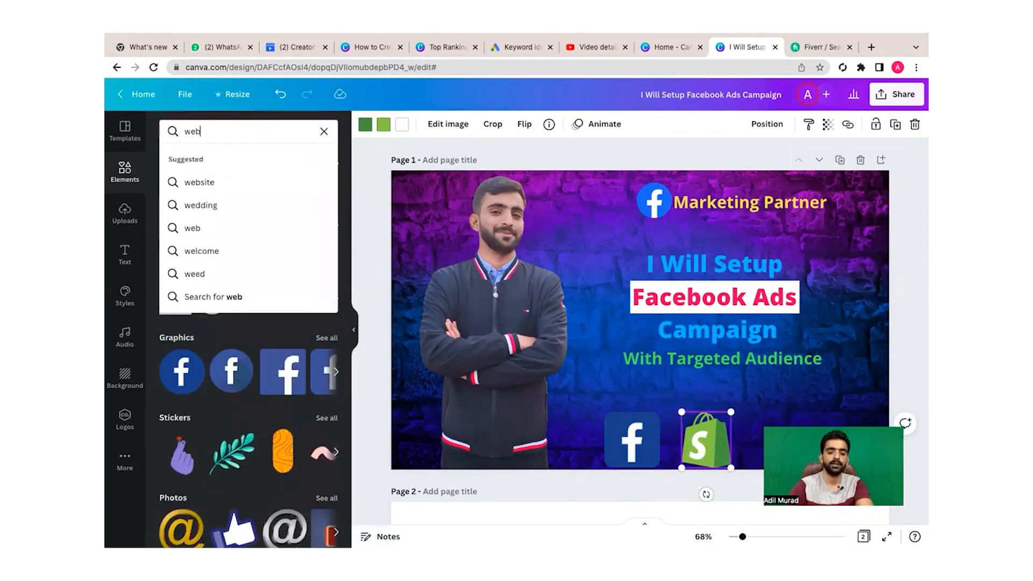
pyautogui.write('rd[ress')
pyautogui.press('Return')
pyautogui.click(187, 207)
pyautogui.moveTo(702, 381); pyautogui.dragTo(613, 321)
pyautogui.moveTo(604, 285); pyautogui.dragTo(792, 416)
pyautogui.moveTo(766, 453); pyautogui.dragTo(769, 453)
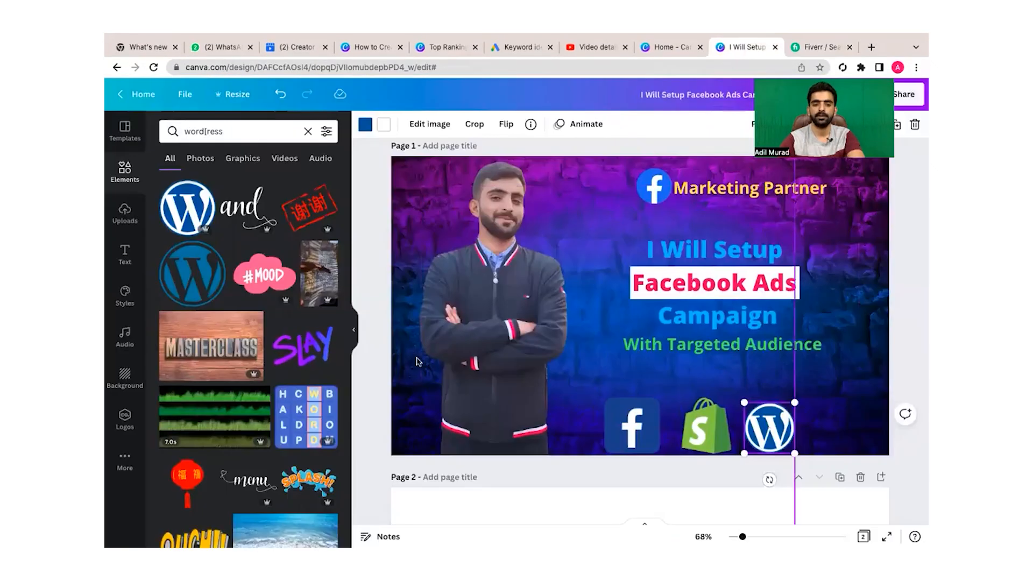
# - Search the elements for "instagram", add the gradient logo at icon size beside the WordPress logo and even out the icon row
pyautogui.write('instagram')
pyautogui.click(208, 182)
pyautogui.click(187, 240)
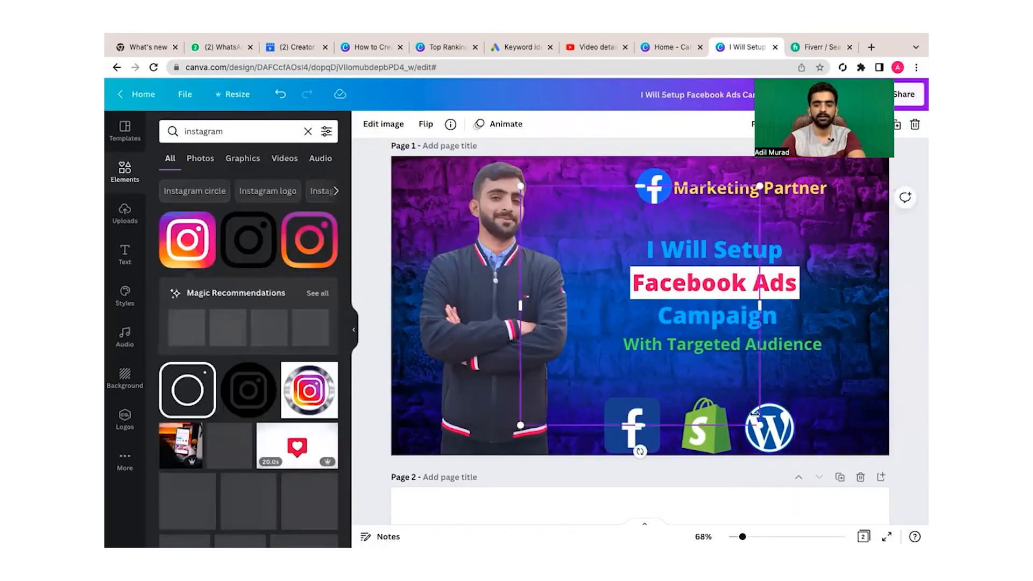
pyautogui.moveTo(759, 423); pyautogui.dragTo(837, 425)
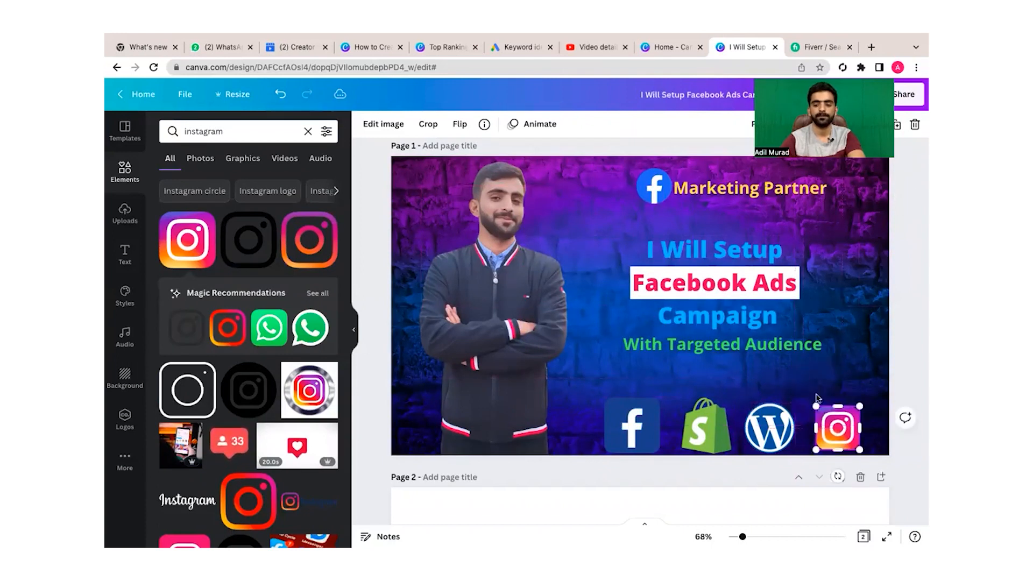
pyautogui.moveTo(765, 423); pyautogui.dragTo(763, 421)
pyautogui.moveTo(835, 417); pyautogui.dragTo(832, 413)
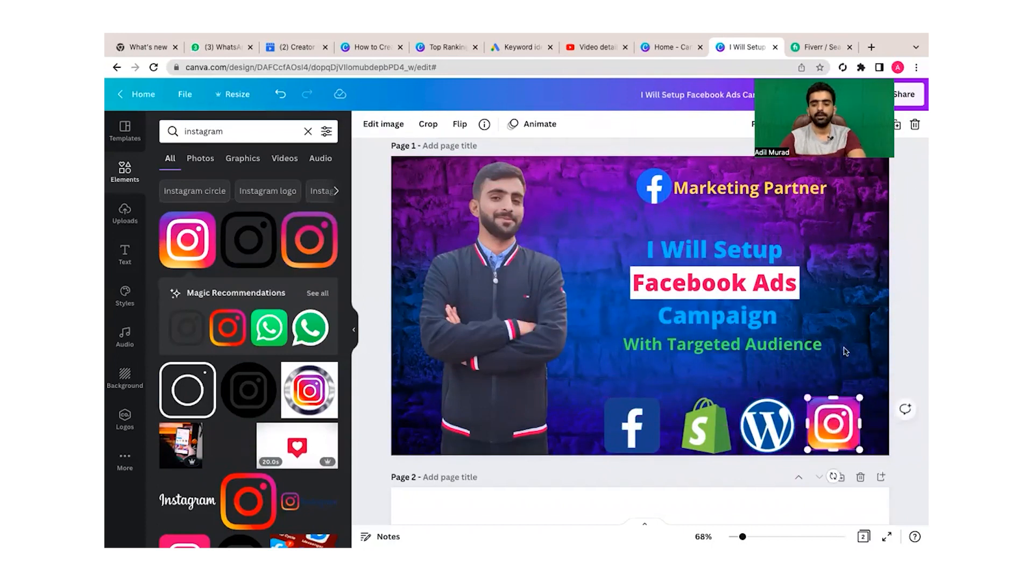
# - Add a double-headed arrow line from Lines & Shapes and stand it upright between the portrait and the heading text
pyautogui.click(844, 351)
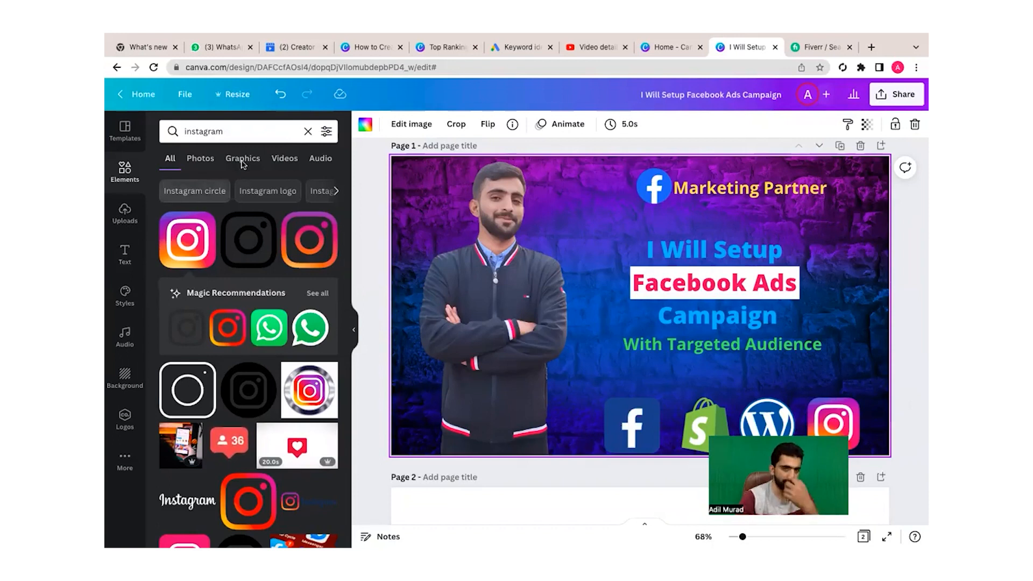
pyautogui.click(307, 131)
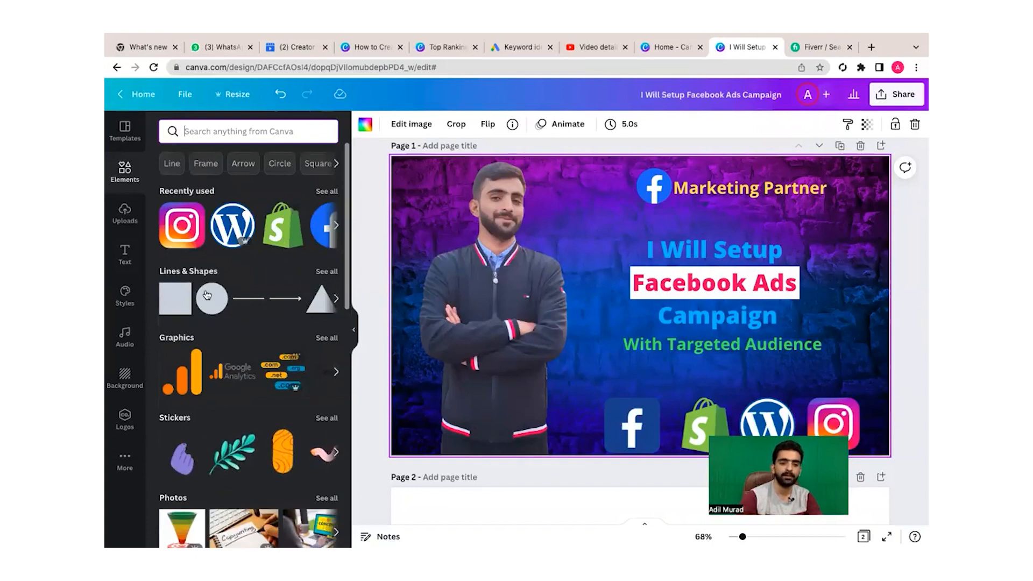
pyautogui.click(189, 271)
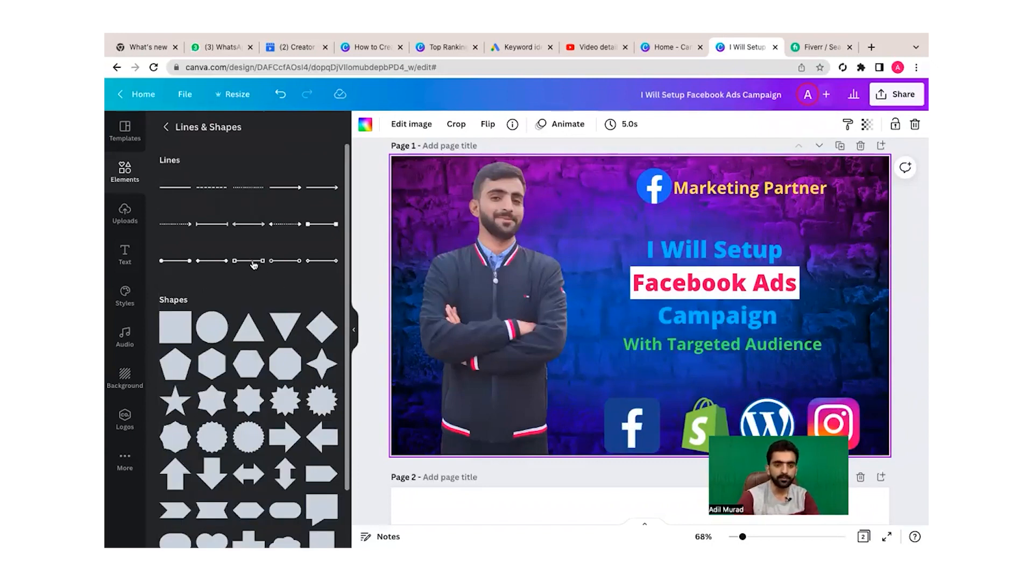
pyautogui.scroll(-4, 278, 300)
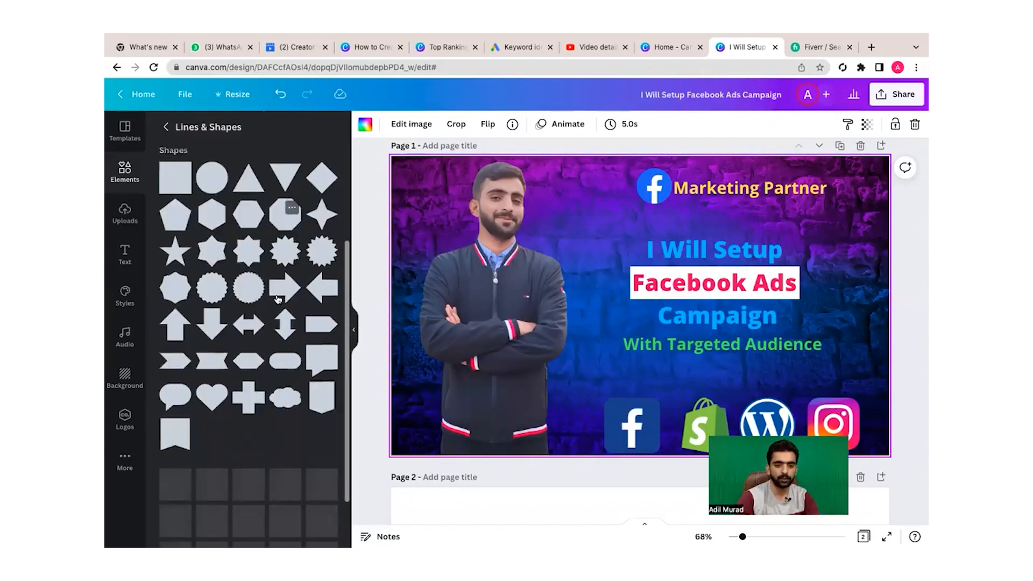
pyautogui.scroll(3, 278, 299)
pyautogui.scroll(1, 278, 299)
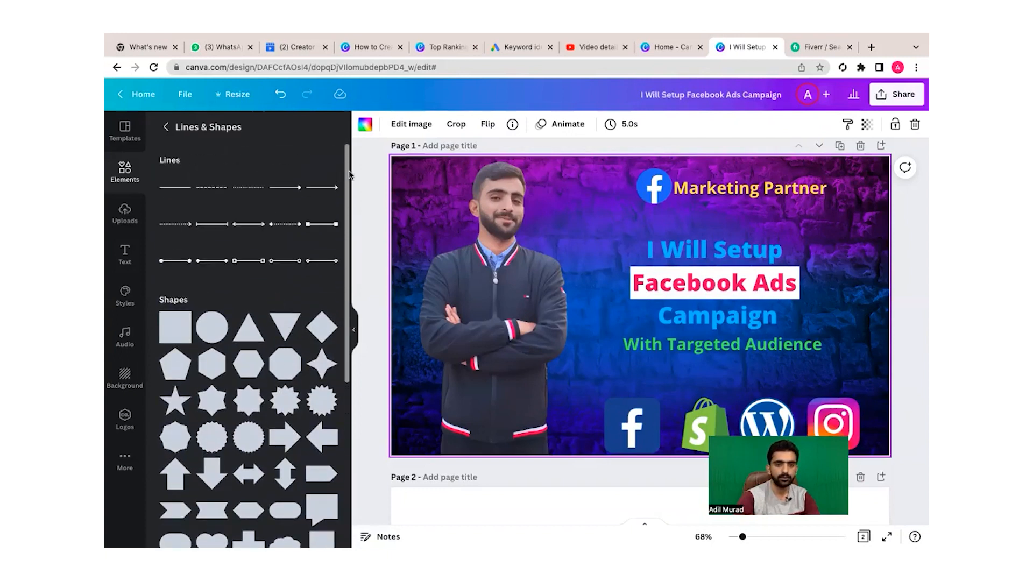
pyautogui.click(252, 228)
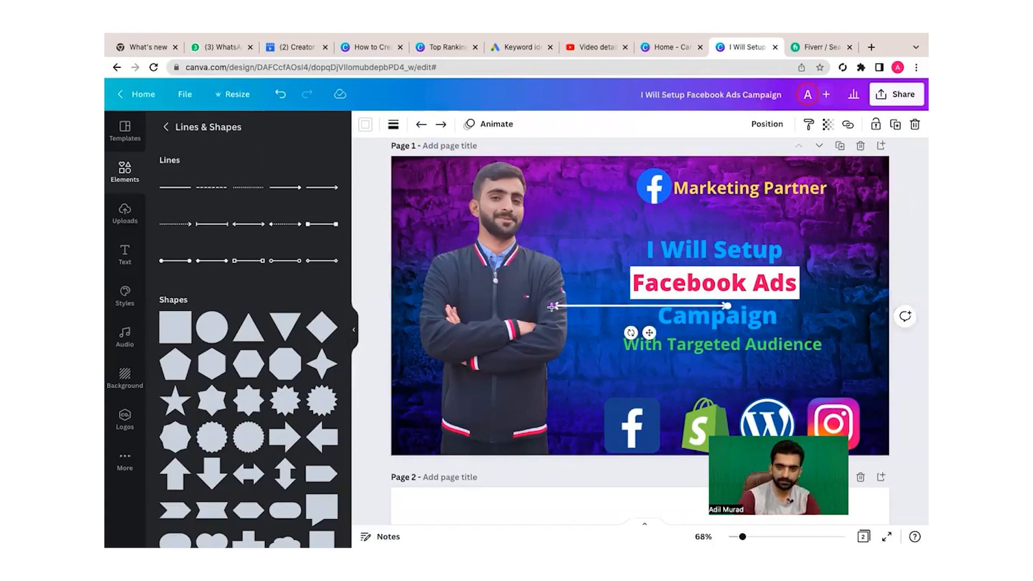
pyautogui.moveTo(649, 332); pyautogui.dragTo(739, 315)
pyautogui.moveTo(666, 297); pyautogui.dragTo(606, 305)
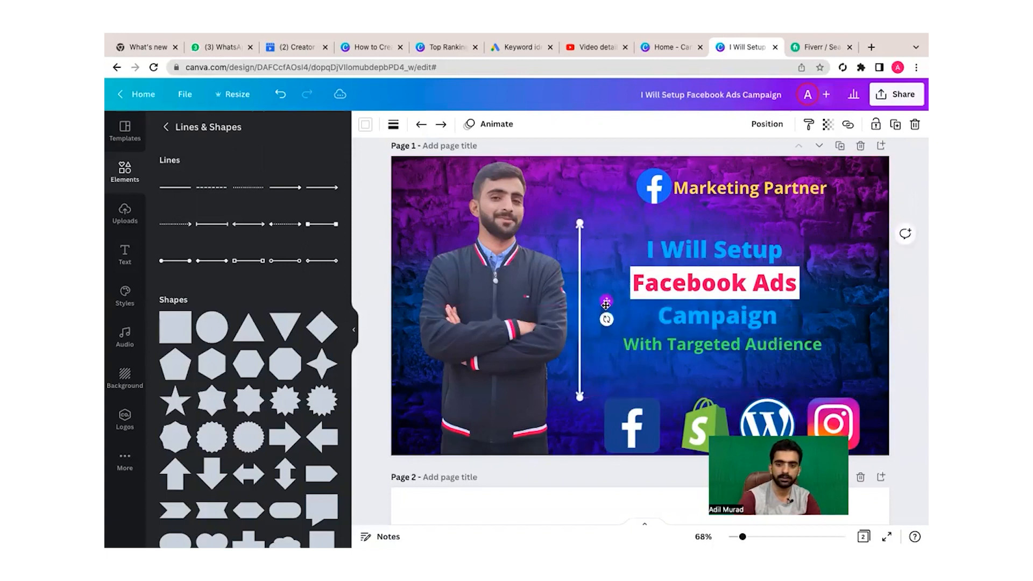
# - Set the vertical arrow's line weight to 9 and shift it slightly towards the heading text
pyautogui.click(394, 124)
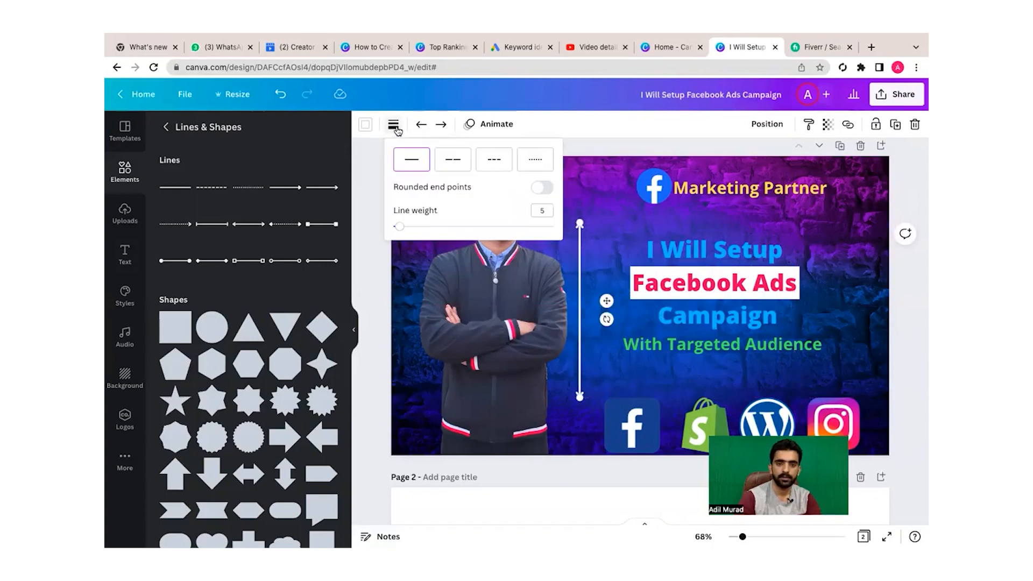
pyautogui.click(434, 227)
pyautogui.moveTo(420, 233); pyautogui.dragTo(407, 229)
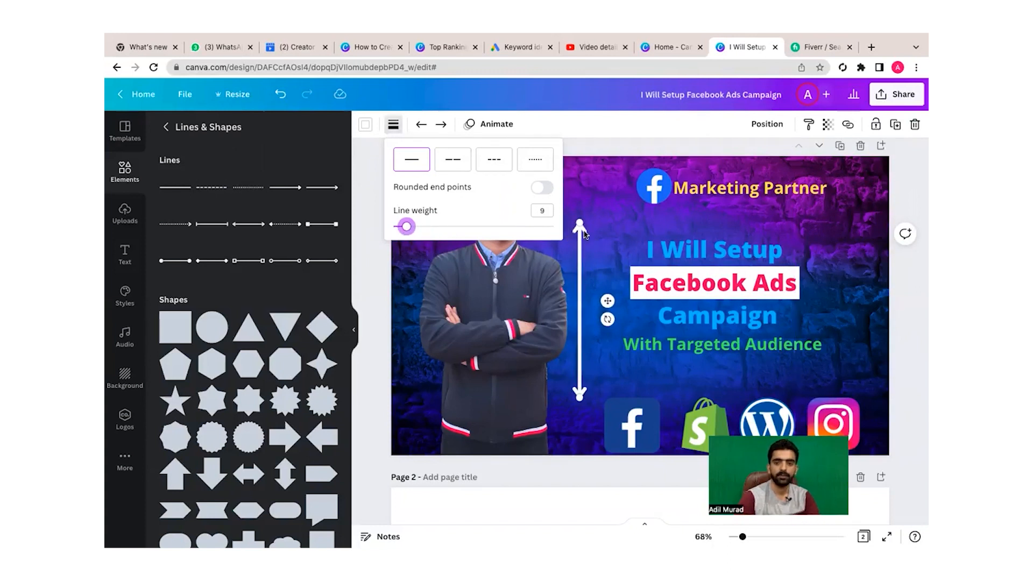
pyautogui.click(613, 226)
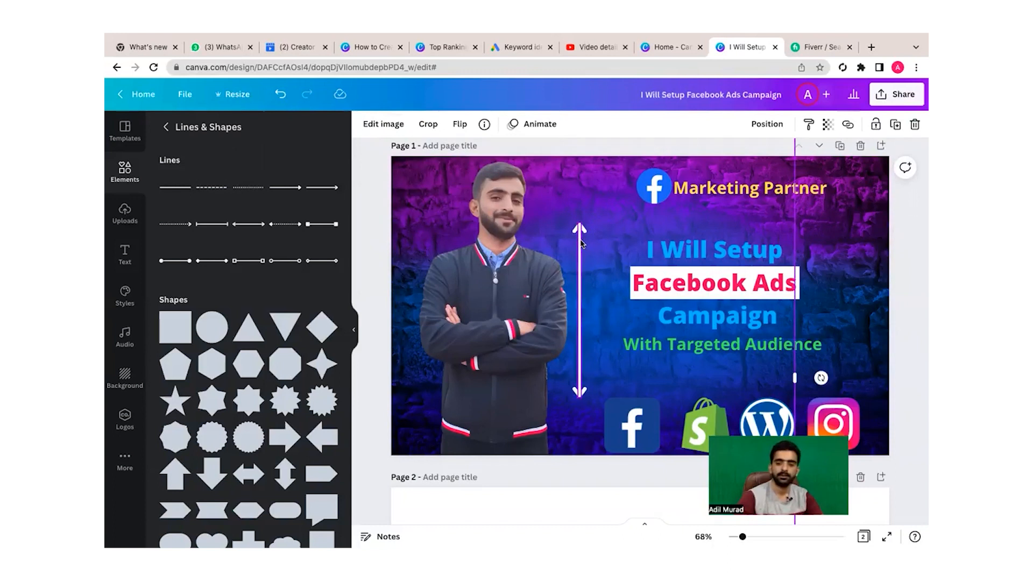
pyautogui.moveTo(581, 269); pyautogui.dragTo(590, 266)
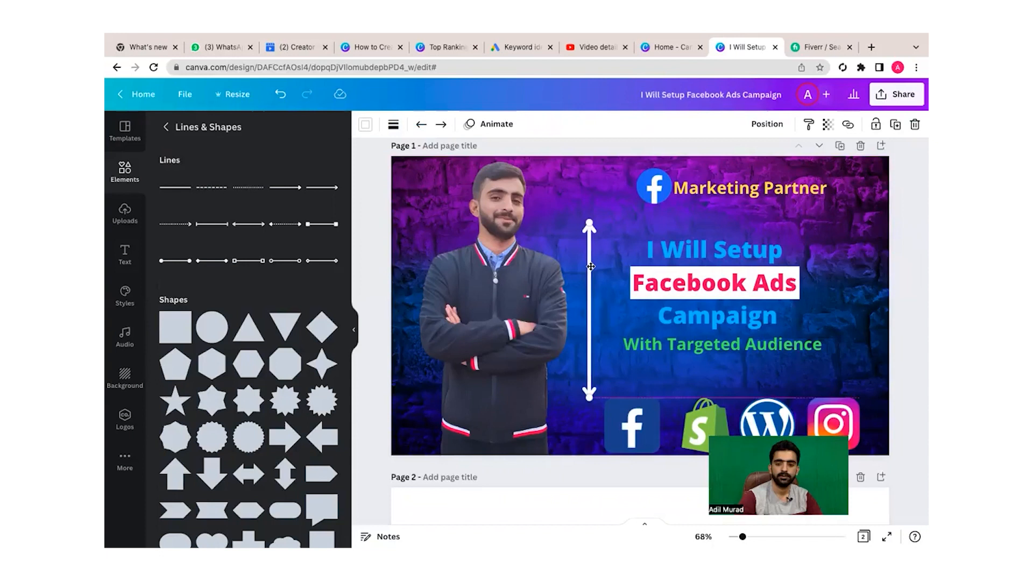
pyautogui.moveTo(591, 266); pyautogui.dragTo(591, 267)
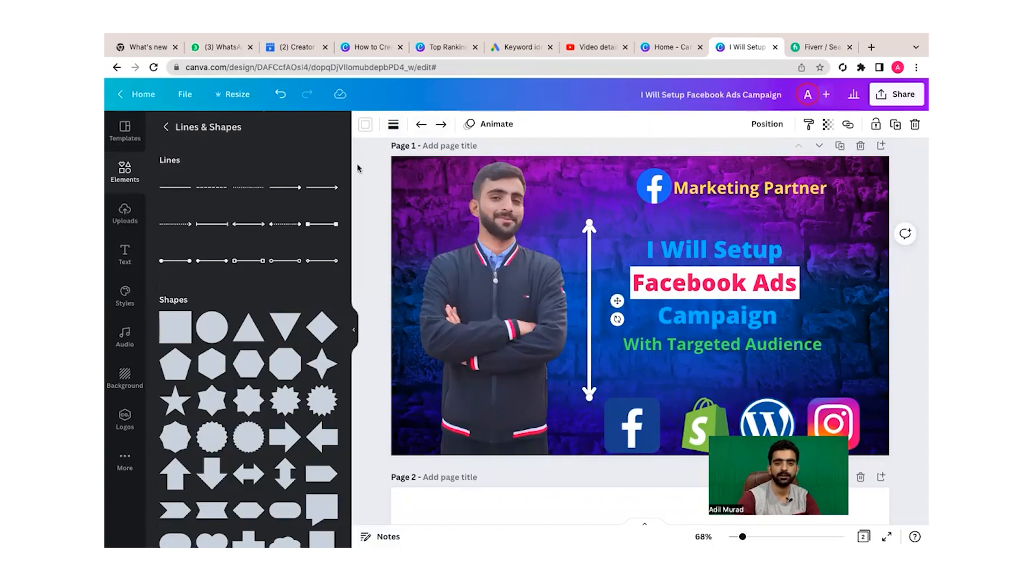
# - Try crimson and coral red on the vertical arrow, then settle on the pink default colour
pyautogui.click(363, 126)
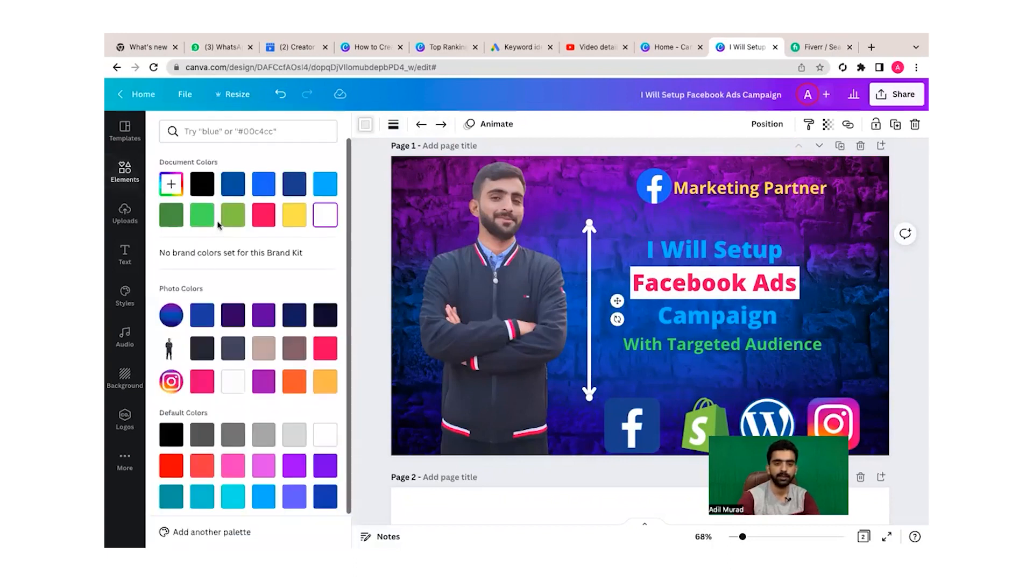
pyautogui.click(262, 222)
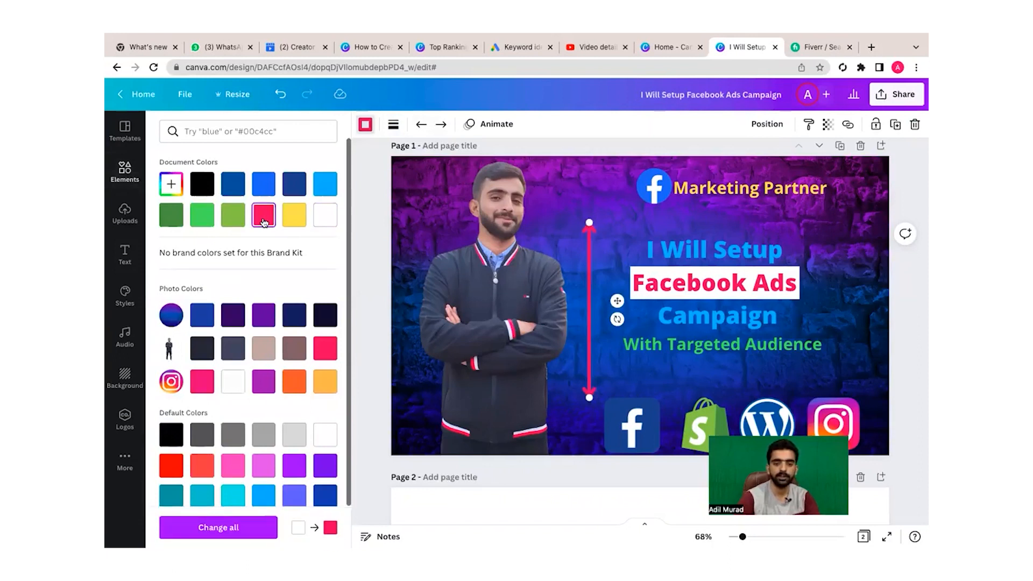
pyautogui.click(203, 466)
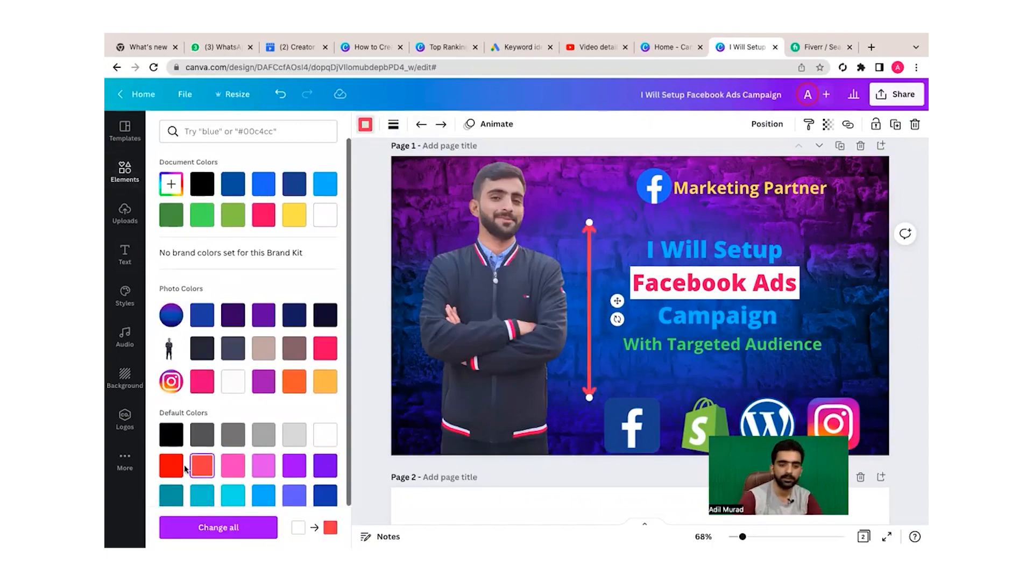
pyautogui.click(233, 466)
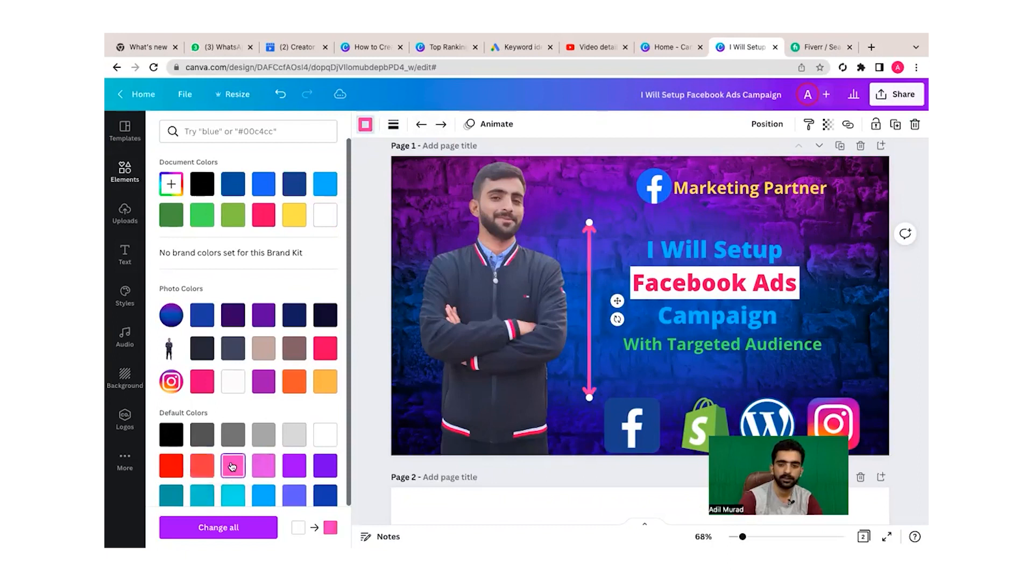
pyautogui.click(617, 194)
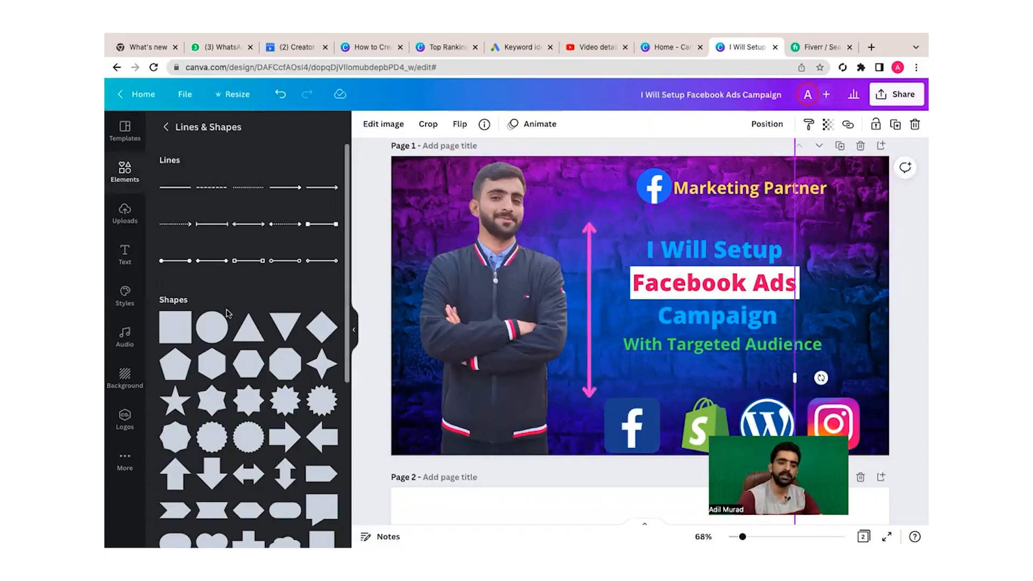
# - Add the inverted triangle shape, rotate it and tuck it into the design's upper-left corner so it forms a diagonal corner accent
pyautogui.click(285, 325)
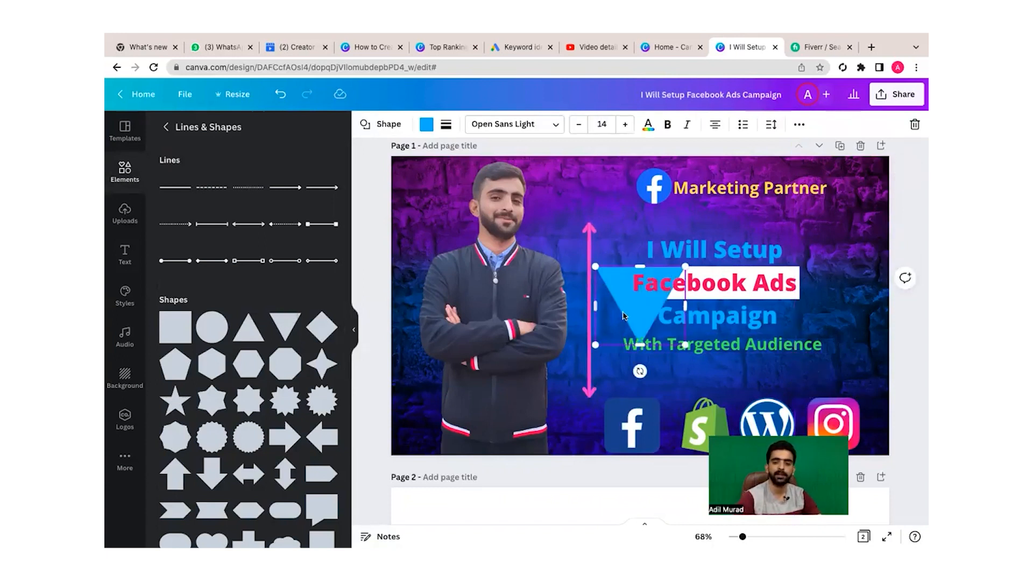
pyautogui.moveTo(618, 296); pyautogui.dragTo(438, 226)
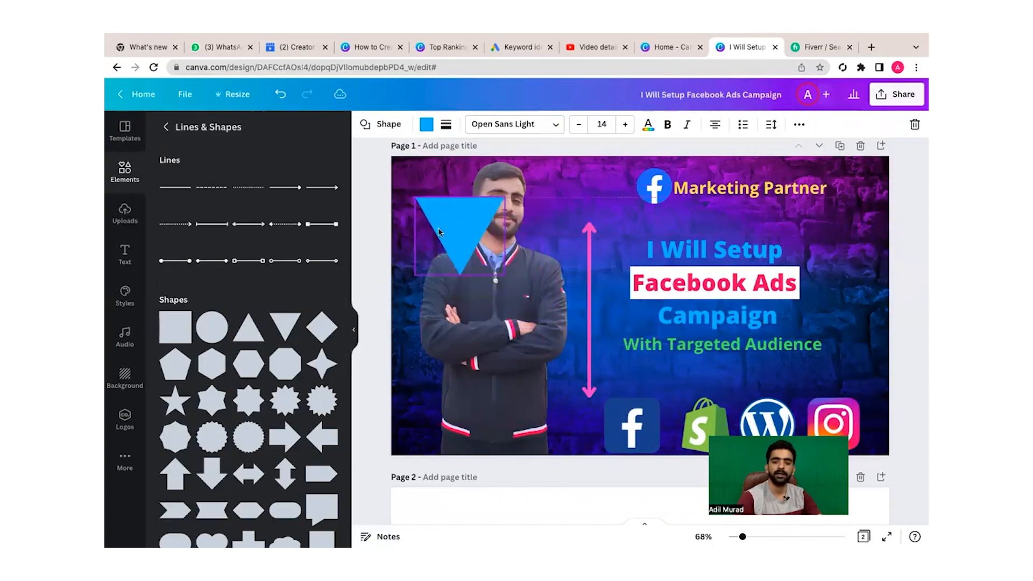
pyautogui.moveTo(459, 301); pyautogui.dragTo(302, 162)
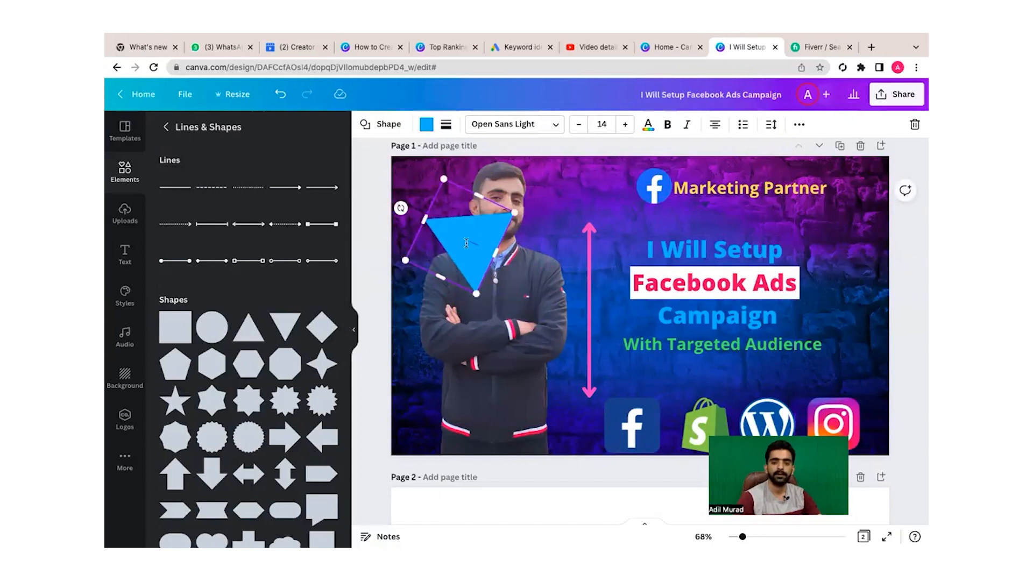
pyautogui.click(562, 227)
pyautogui.moveTo(482, 231); pyautogui.dragTo(398, 164)
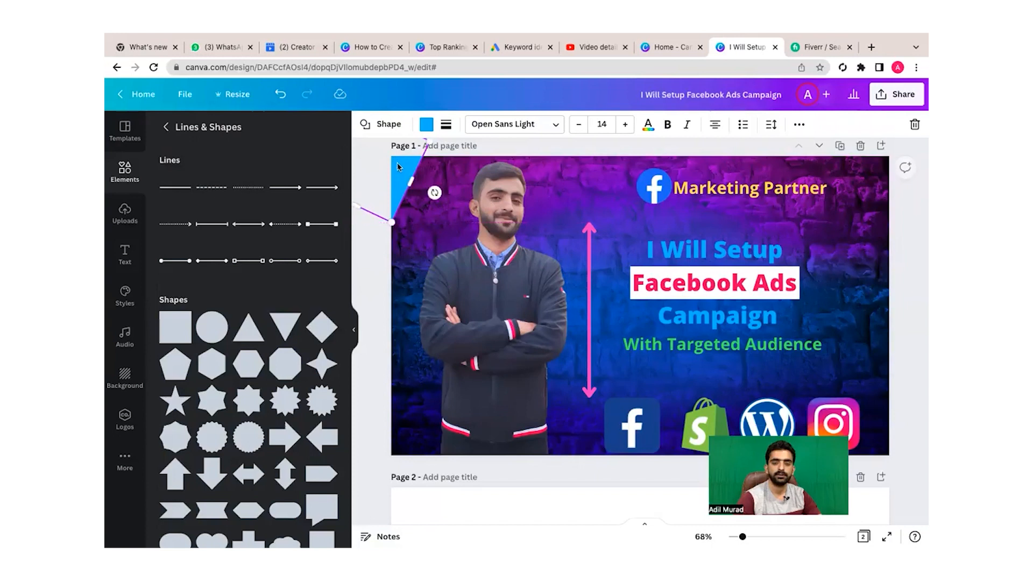
pyautogui.click(451, 175)
pyautogui.click(402, 177)
# - Try several fill colours on the corner triangle, including yellow, purple and orange, and settle on bright cyan from the default colours
pyautogui.click(427, 127)
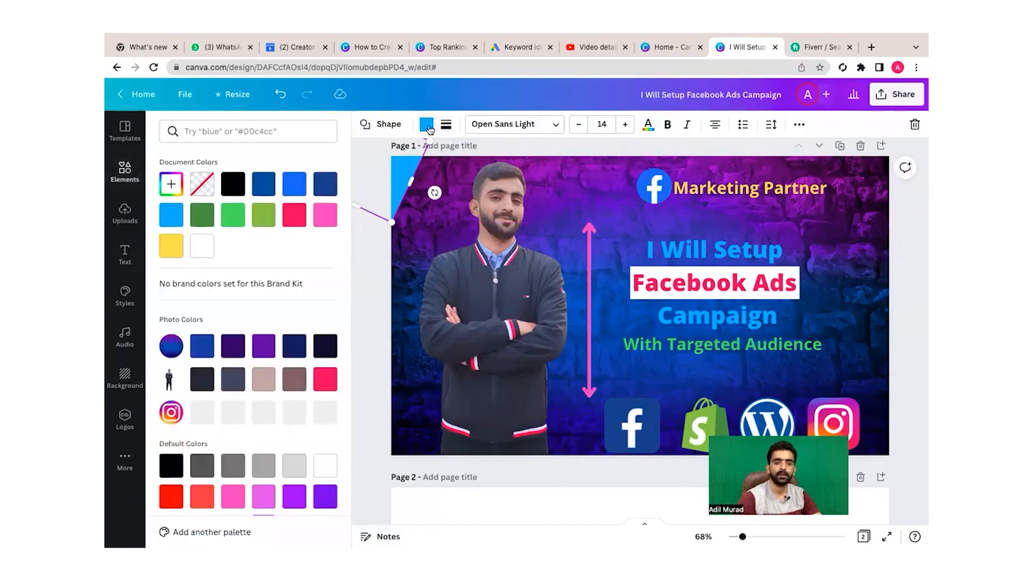
pyautogui.click(170, 245)
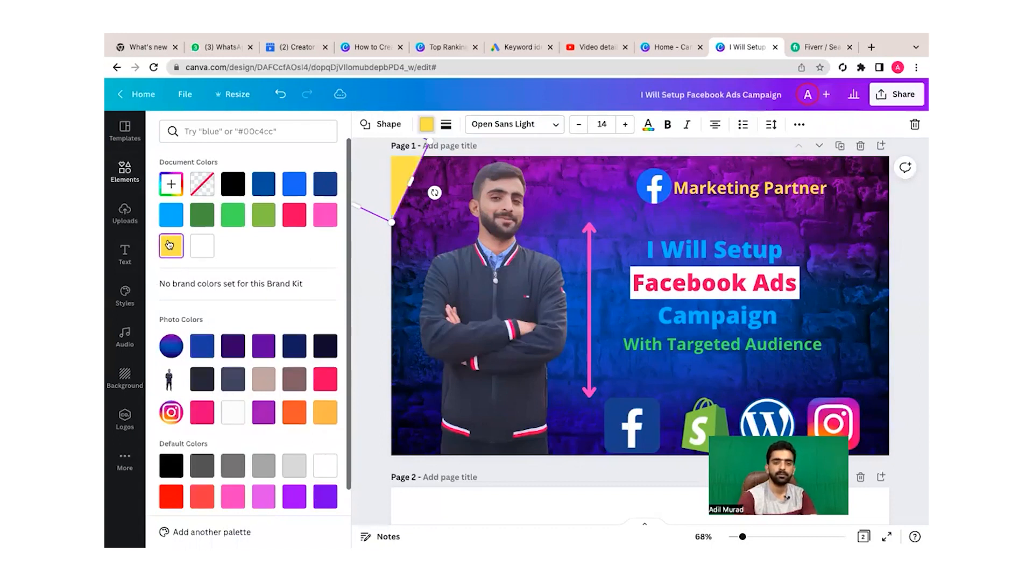
pyautogui.click(264, 347)
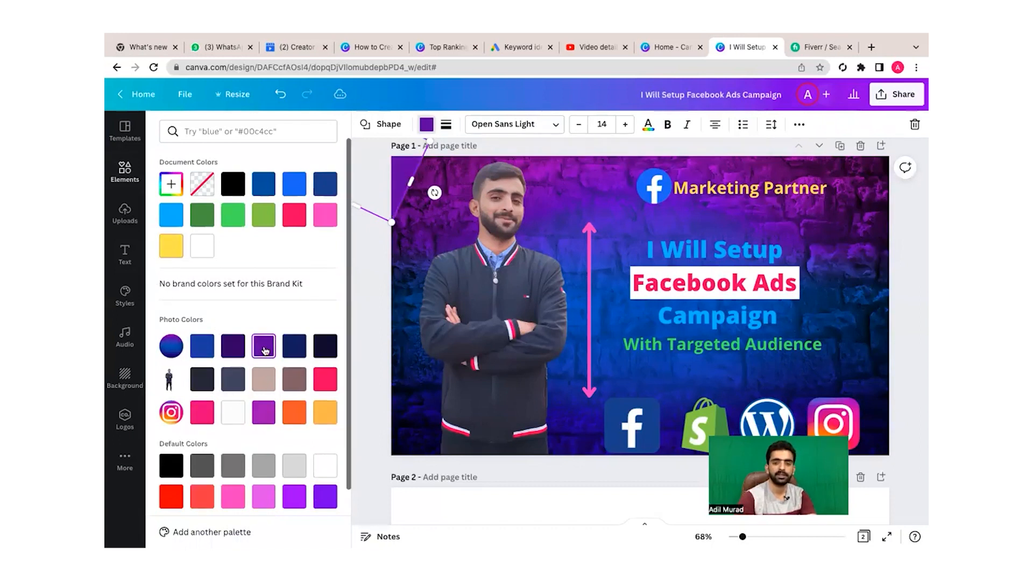
pyautogui.click(325, 381)
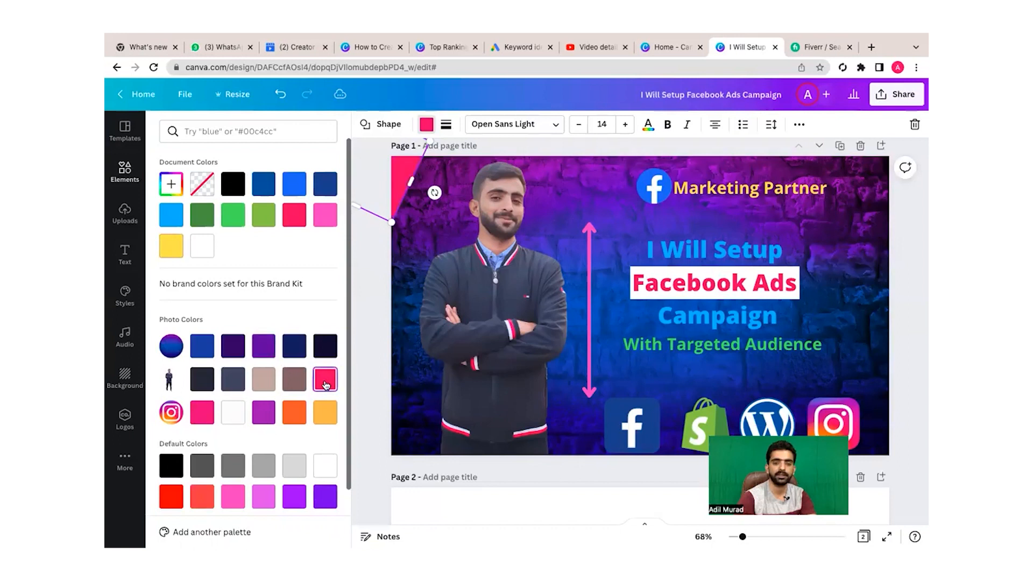
pyautogui.click(321, 350)
pyautogui.click(324, 414)
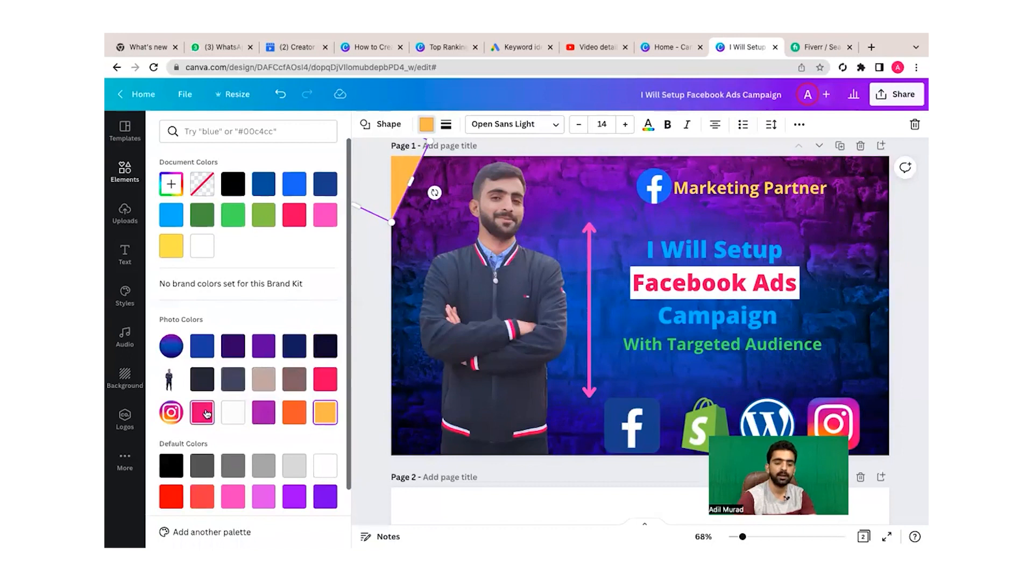
pyautogui.scroll(-2, 242, 454)
pyautogui.click(232, 458)
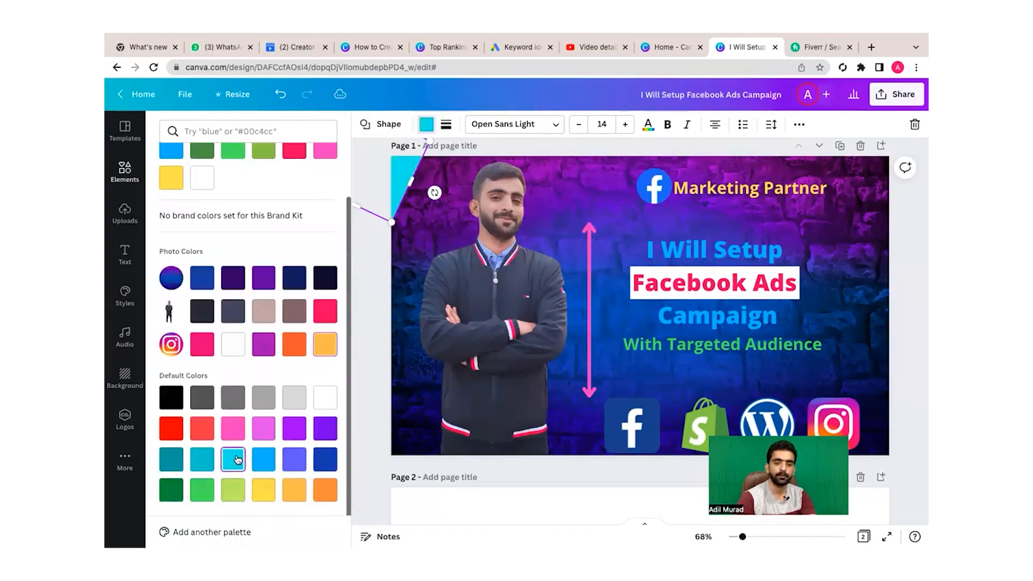
pyautogui.click(404, 306)
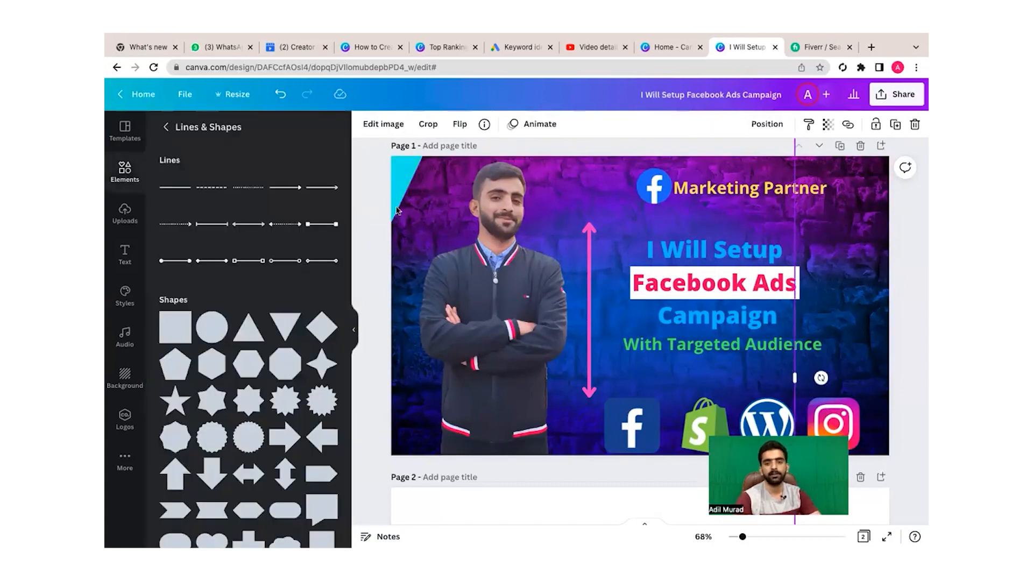
# - Duplicate the cyan corner triangle, rotate the copy and fit it into the design's upper-right corner as a matching accent
pyautogui.click(404, 178)
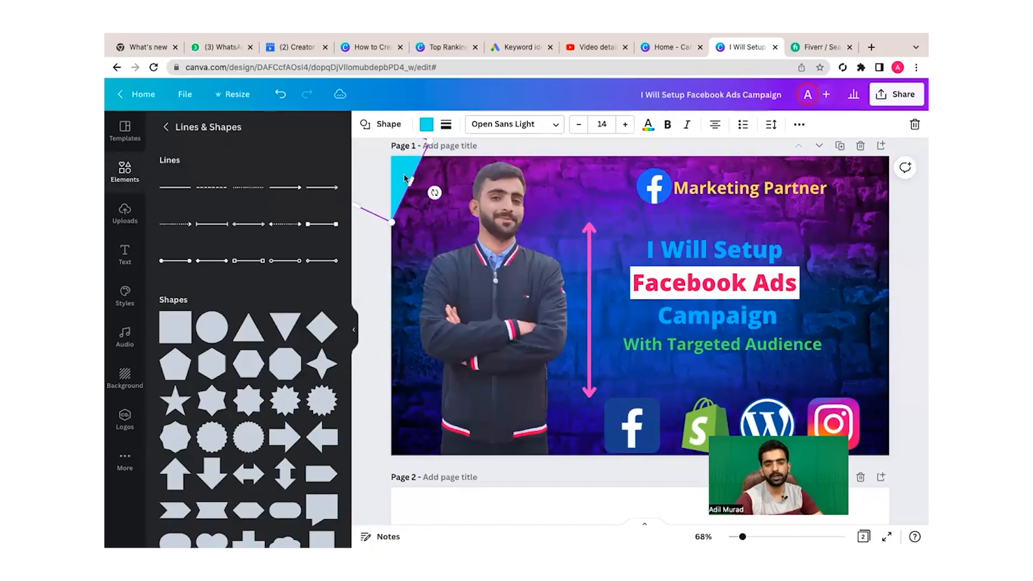
pyautogui.click(798, 124)
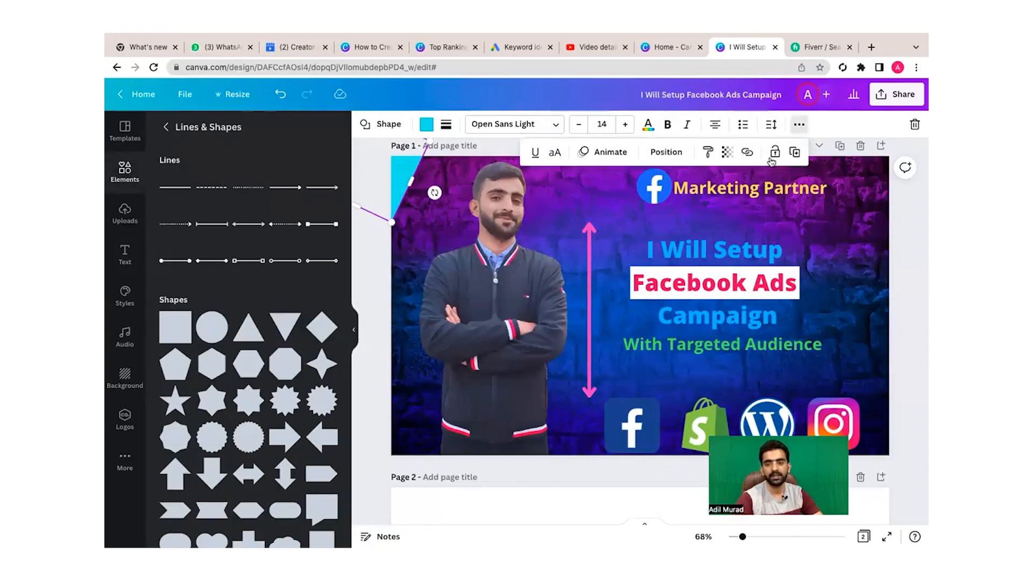
pyautogui.click(794, 154)
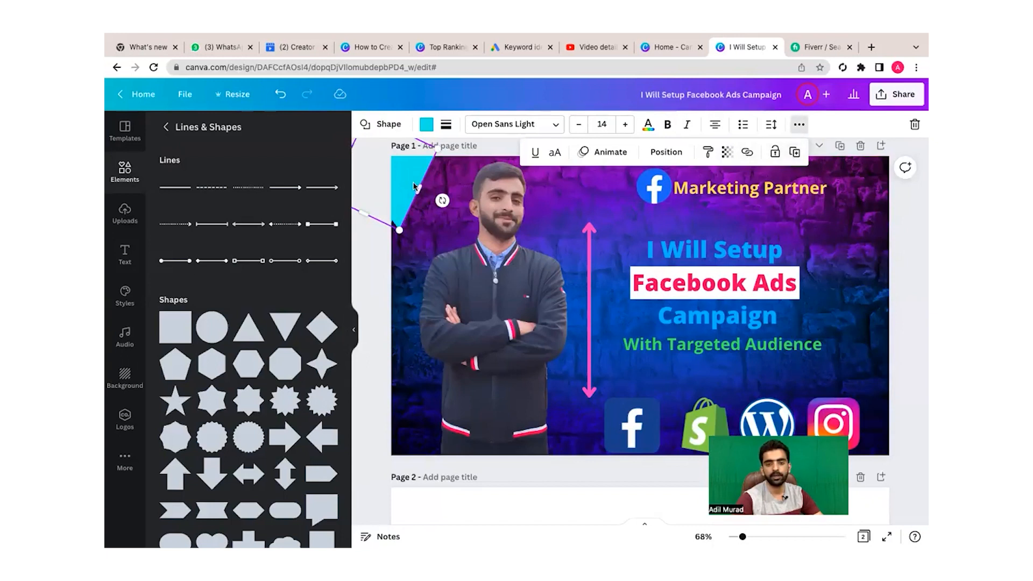
pyautogui.moveTo(413, 185); pyautogui.dragTo(863, 214)
pyautogui.moveTo(774, 175); pyautogui.dragTo(915, 133)
pyautogui.moveTo(829, 208); pyautogui.dragTo(888, 168)
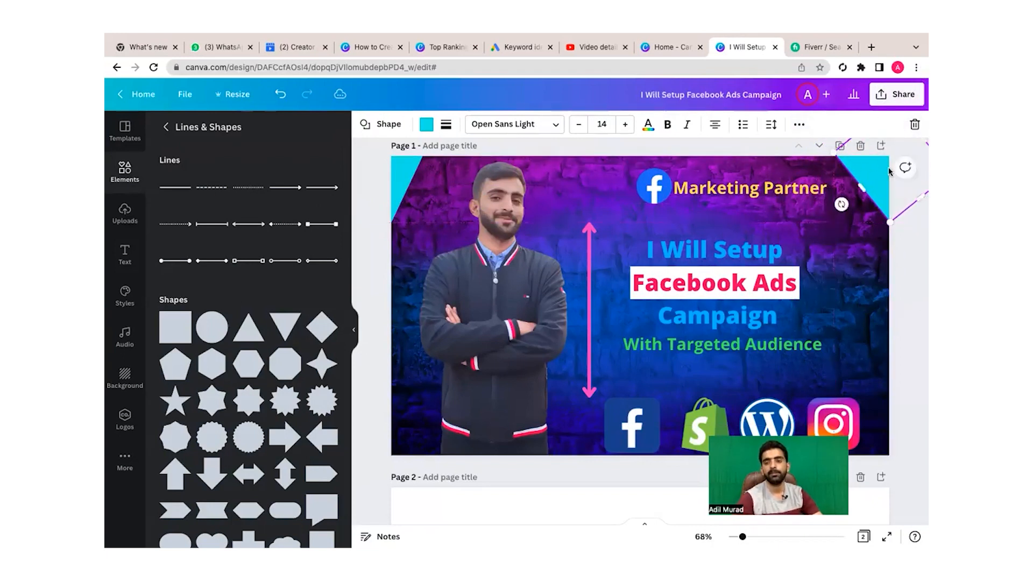
pyautogui.click(558, 187)
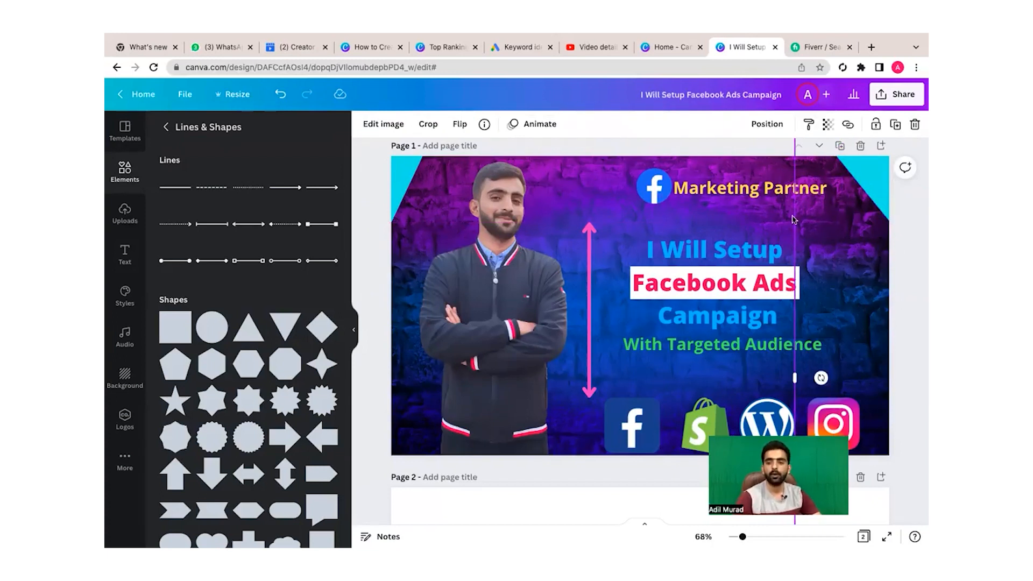
# - Download only page 1 of the design as a PNG and open the downloaded image
pyautogui.click(848, 264)
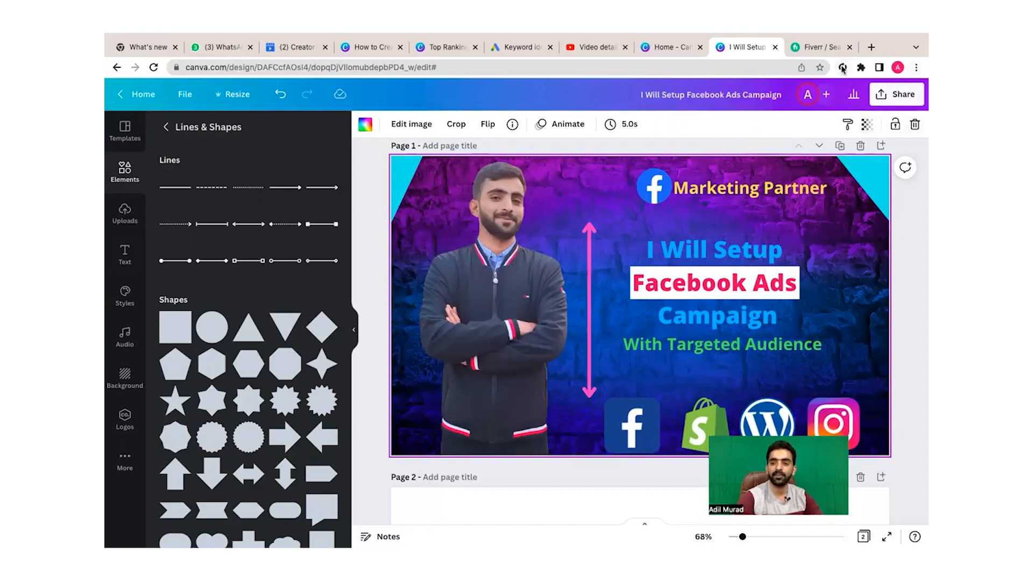
pyautogui.click(901, 95)
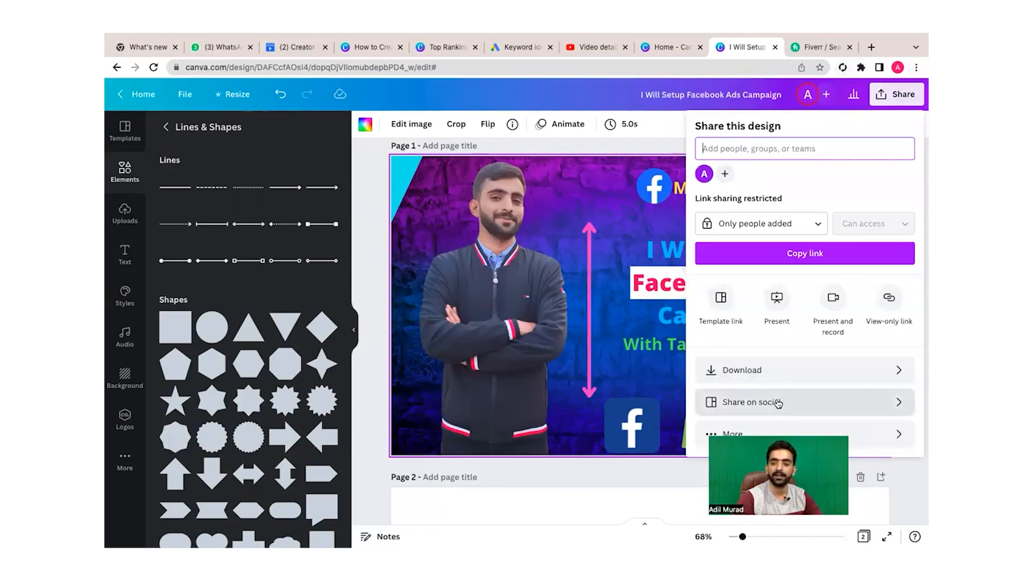
pyautogui.click(808, 371)
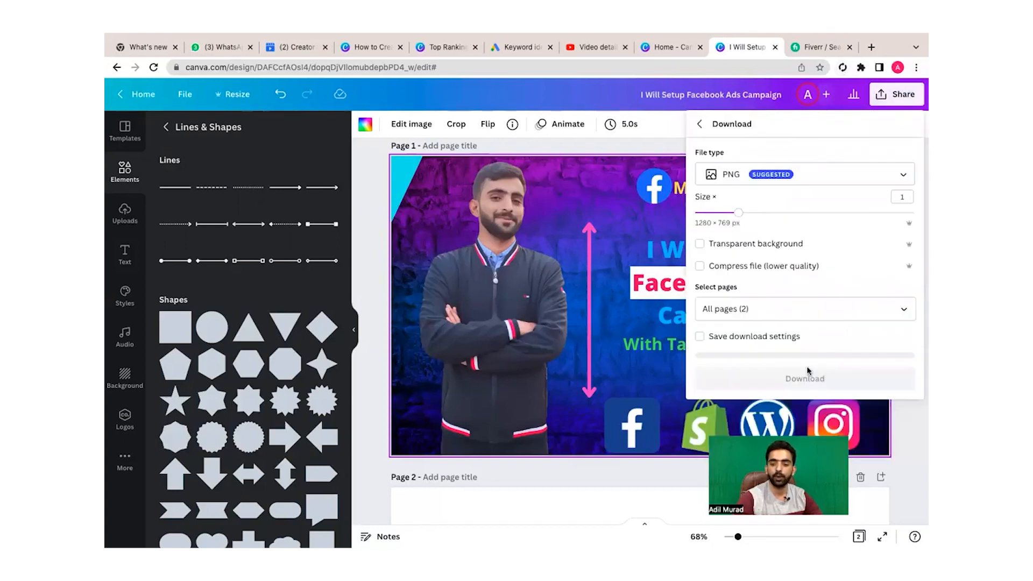
pyautogui.click(904, 309)
pyautogui.click(902, 374)
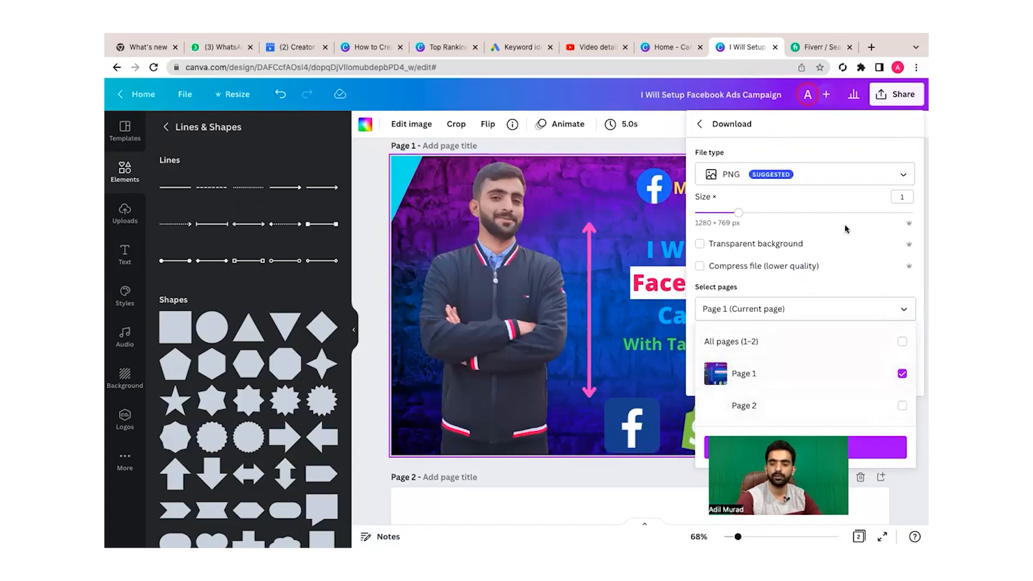
pyautogui.click(855, 157)
pyautogui.click(790, 374)
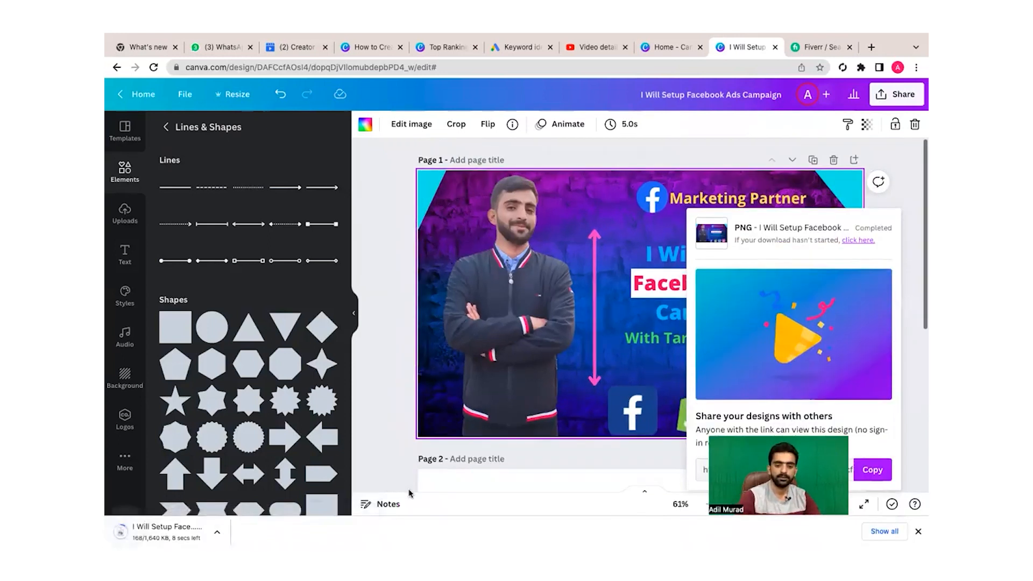
pyautogui.click(183, 533)
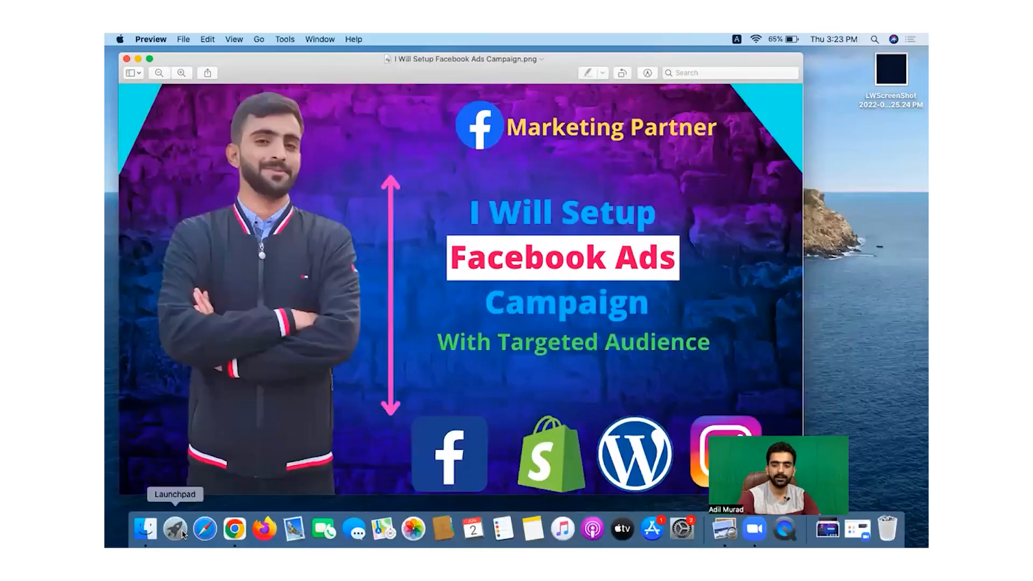